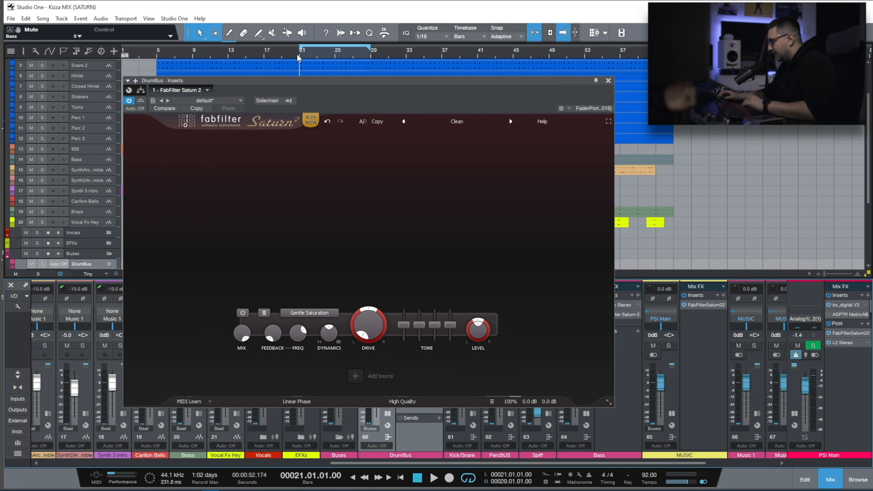
# Play the looped section from bar 21 with the full mix, and replay it with only the drum bus soloed.
pyautogui.press('space')
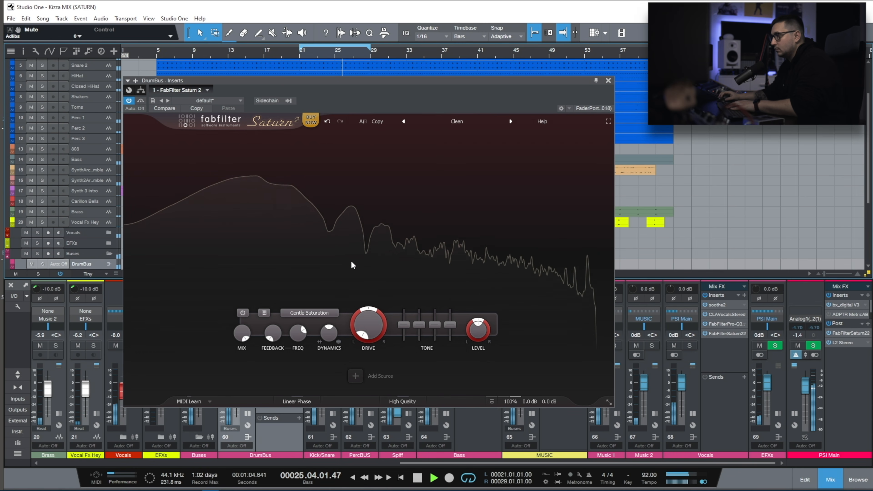
pyautogui.press('space')
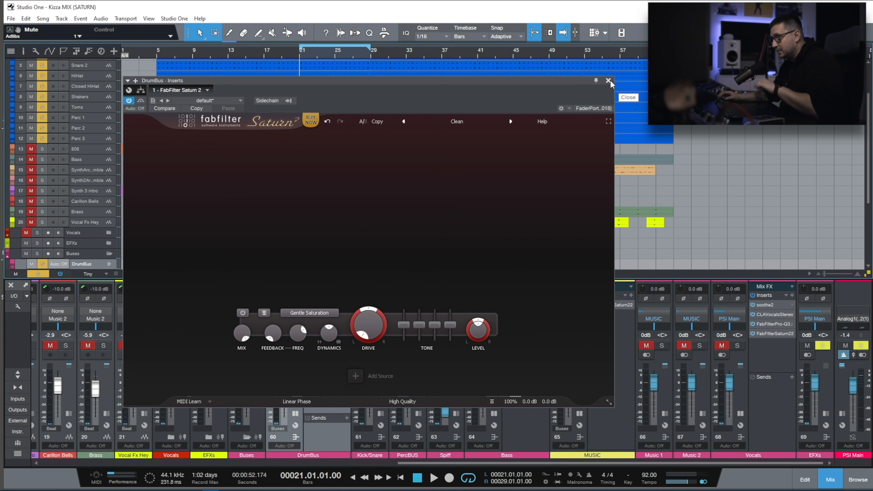
pyautogui.press('space')
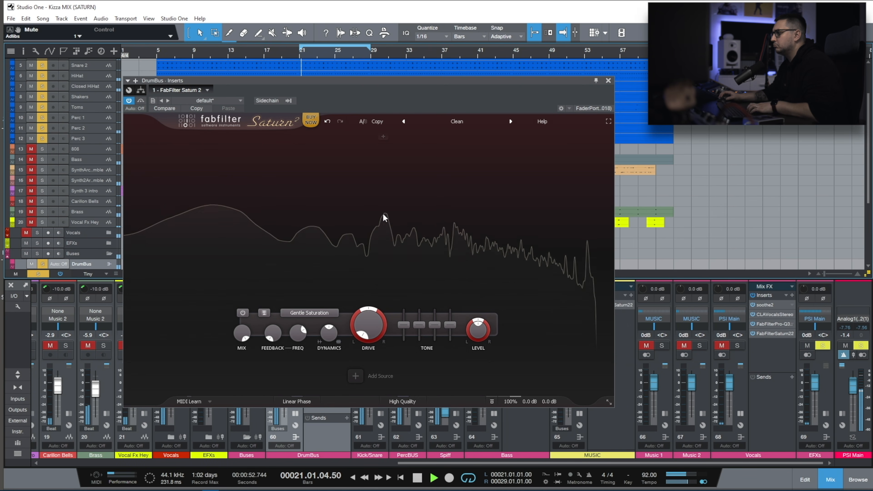
# Audition the Subtle Tube style on Band 1 with the drive at 100%, and compare it against the bypassed signal.
pyautogui.click(314, 313)
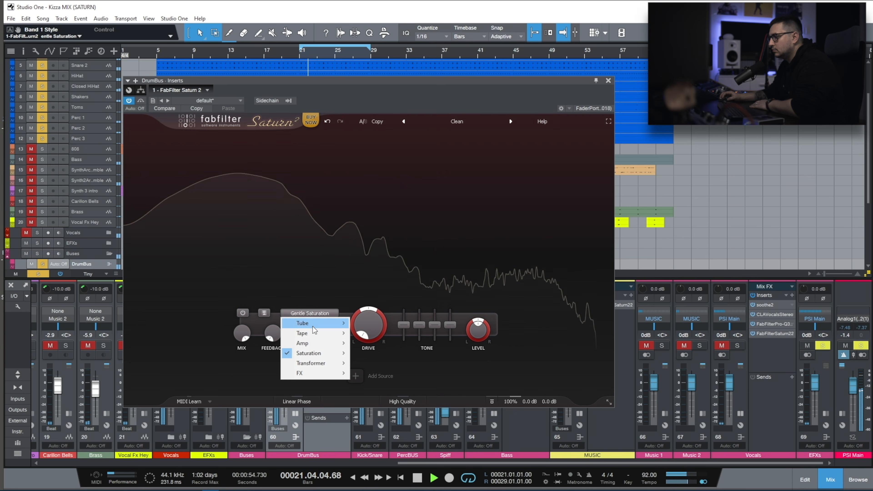
pyautogui.moveTo(319, 323)
pyautogui.click(372, 324)
pyautogui.moveTo(373, 327); pyautogui.dragTo(384, 215)
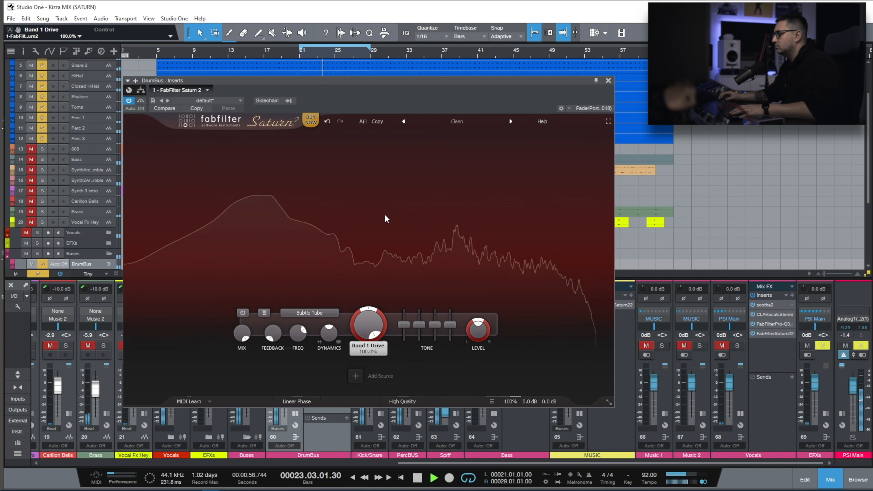
pyautogui.click(140, 100)
pyautogui.click(141, 101)
# Audition Clean Tube and Warm Tube as the Band 1 style, with the drive at about 69%.
pyautogui.click(309, 313)
pyautogui.moveTo(305, 324)
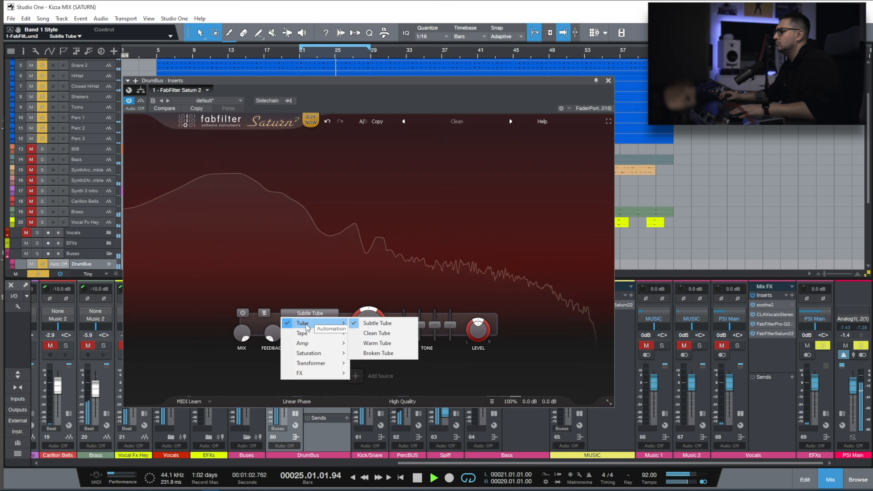
pyautogui.click(384, 335)
pyautogui.click(306, 312)
pyautogui.moveTo(306, 323)
pyautogui.click(382, 333)
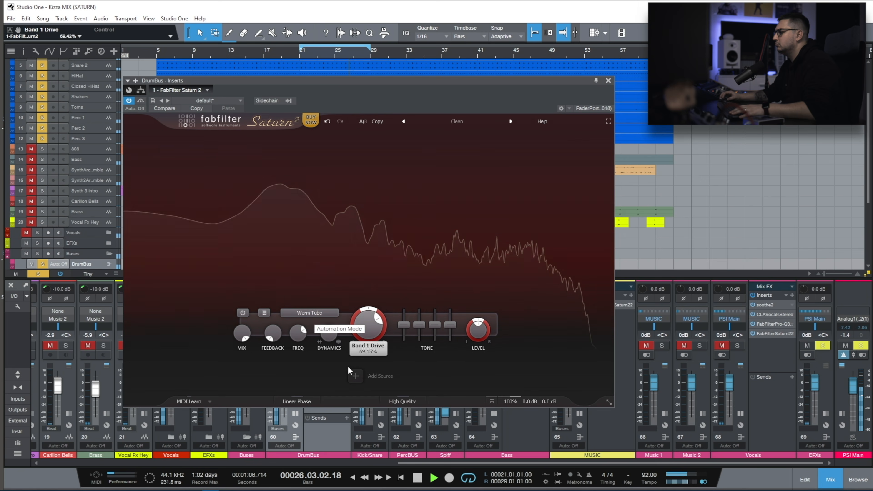
# Switch Band 1 to Subtle Tape and turn on the Linear Phase and High Quality processing.
pyautogui.click(309, 313)
pyautogui.moveTo(317, 333)
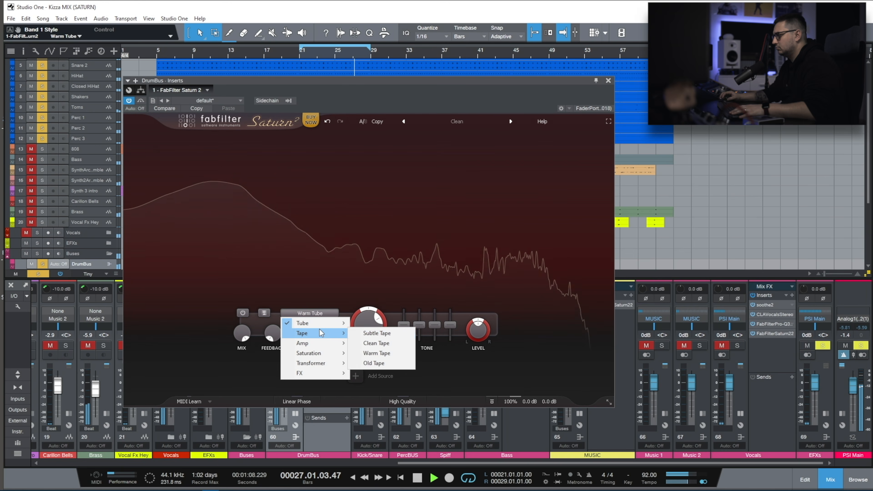
pyautogui.click(375, 334)
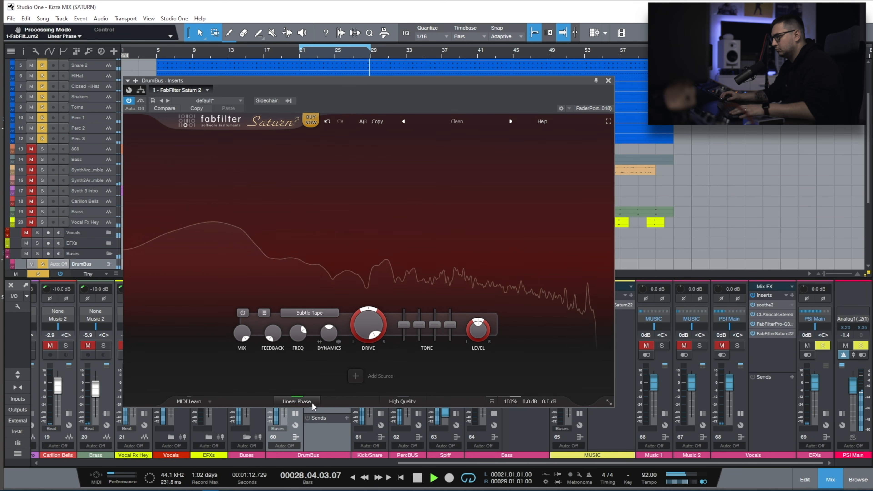
pyautogui.click(402, 402)
pyautogui.click(413, 424)
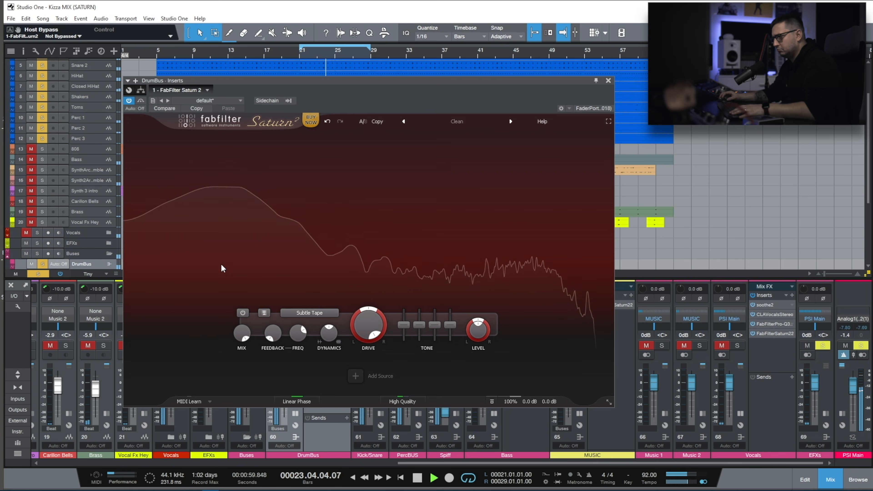
# Audition the Warm Tape style on Band 1 with the drive at about 60%.
pyautogui.click(309, 313)
pyautogui.moveTo(317, 333)
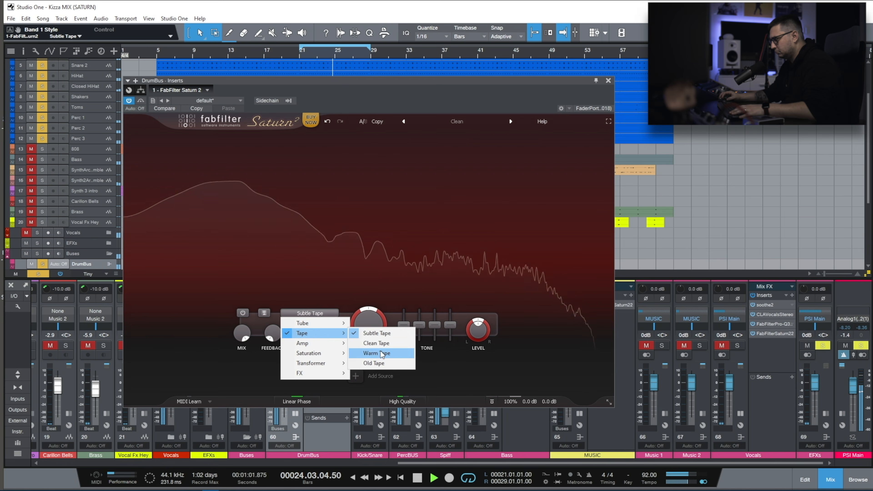
pyautogui.click(378, 353)
pyautogui.moveTo(355, 358); pyautogui.dragTo(352, 383)
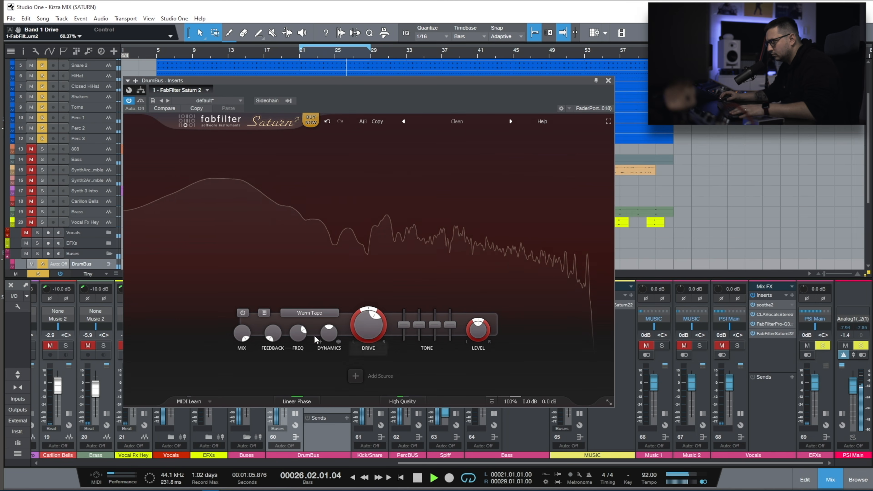
# Audition the American Plexi Amp style on Band 1 and adjust its drive.
pyautogui.click(310, 312)
pyautogui.moveTo(312, 342)
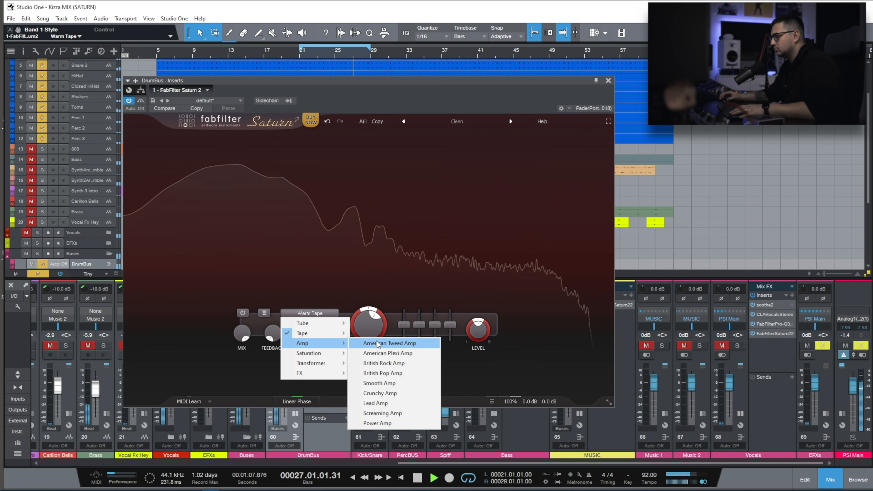
pyautogui.click(381, 353)
pyautogui.moveTo(367, 322); pyautogui.dragTo(371, 284)
# Audition the Gentle Saturation style on Band 1 while sweeping the drive down and back up.
pyautogui.click(310, 312)
pyautogui.moveTo(308, 353)
pyautogui.click(382, 363)
pyautogui.moveTo(360, 320); pyautogui.dragTo(345, 409)
pyautogui.moveTo(340, 447); pyautogui.dragTo(354, 344)
# Audition the Subtle Transformer style on Band 1 with the drive at 100%.
pyautogui.click(309, 313)
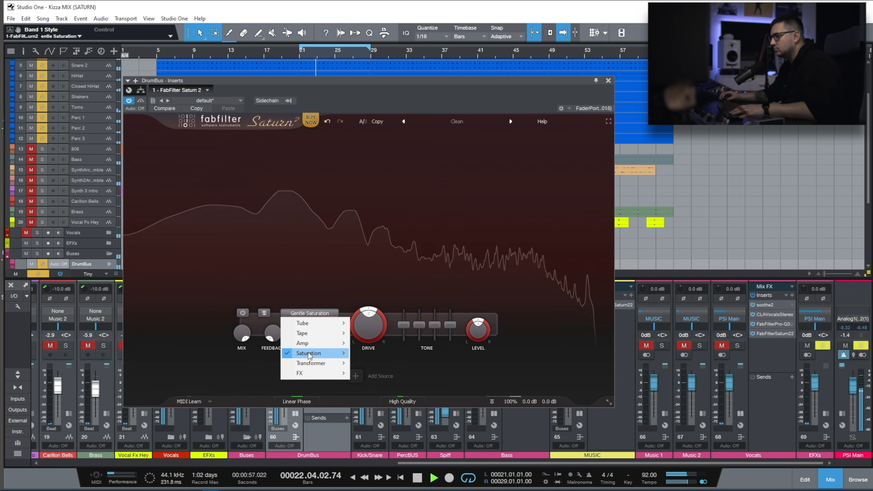
pyautogui.moveTo(311, 364)
pyautogui.click(376, 365)
pyautogui.moveTo(368, 325); pyautogui.dragTo(382, 251)
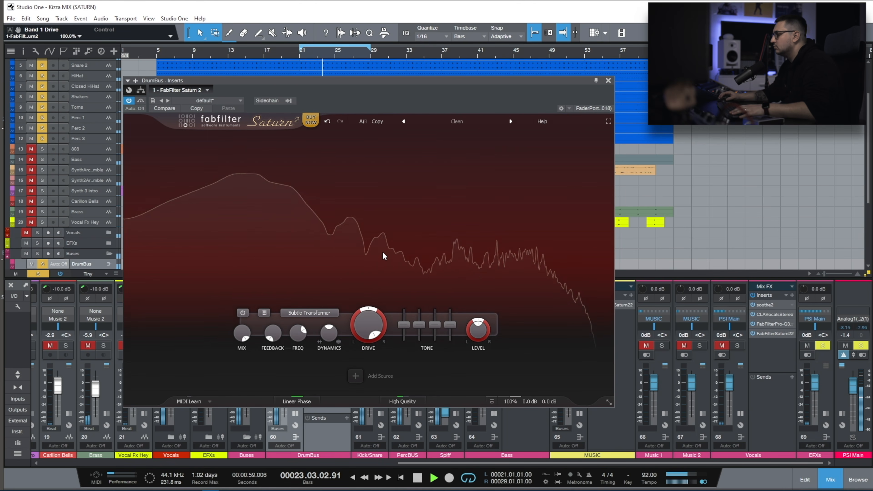
# Audition the Gentle Transformer and Warm Transformer styles on Band 1, bringing the drive down to about 61%.
pyautogui.click(318, 312)
pyautogui.moveTo(311, 364)
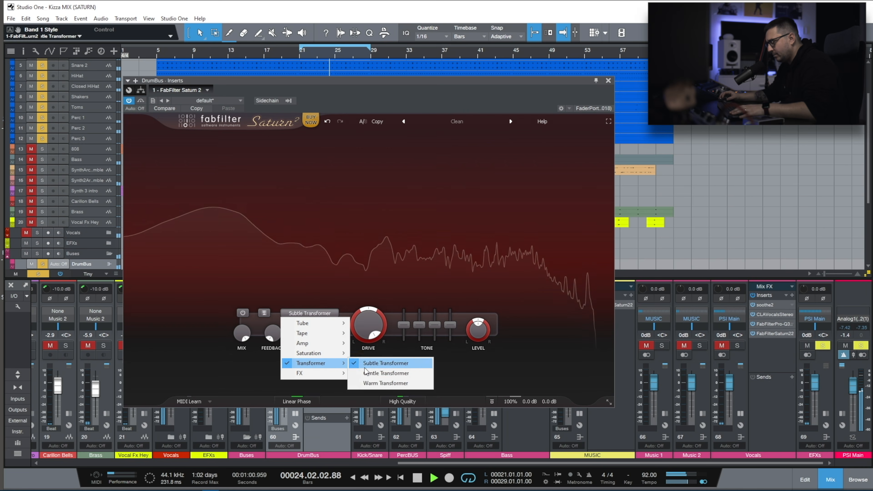
pyautogui.click(380, 373)
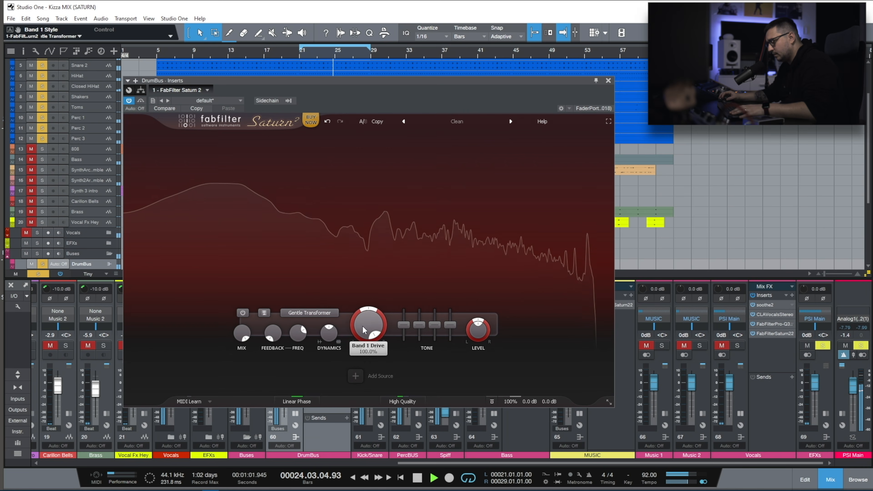
pyautogui.click(309, 313)
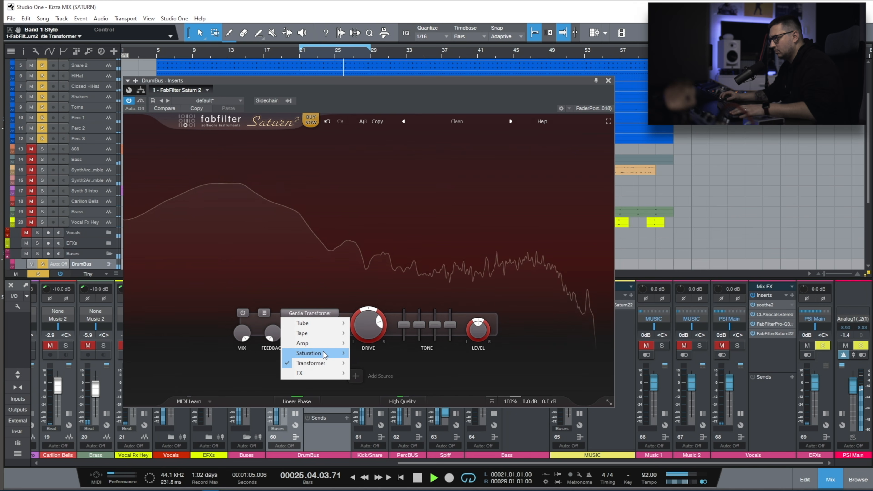
pyautogui.moveTo(311, 363)
pyautogui.click(385, 383)
pyautogui.moveTo(368, 326); pyautogui.dragTo(353, 344)
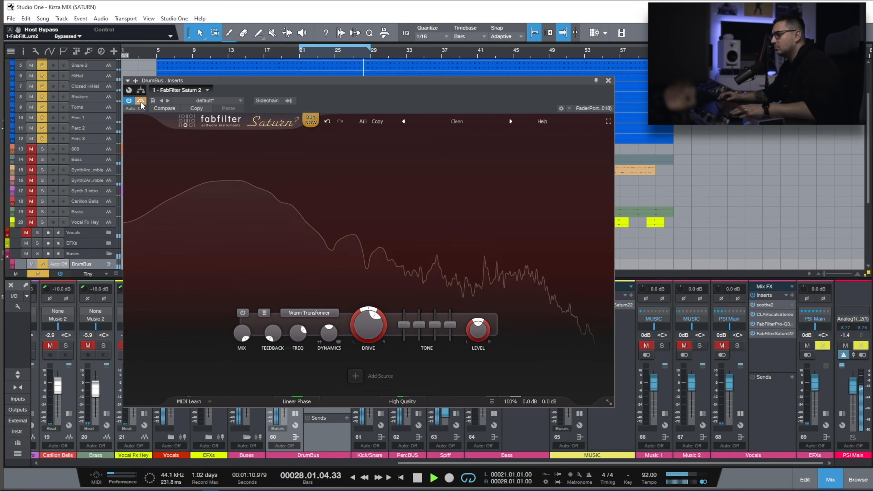
# Audition the Smudge and Breakdown FX styles on Band 1.
pyautogui.click(319, 312)
pyautogui.moveTo(304, 370)
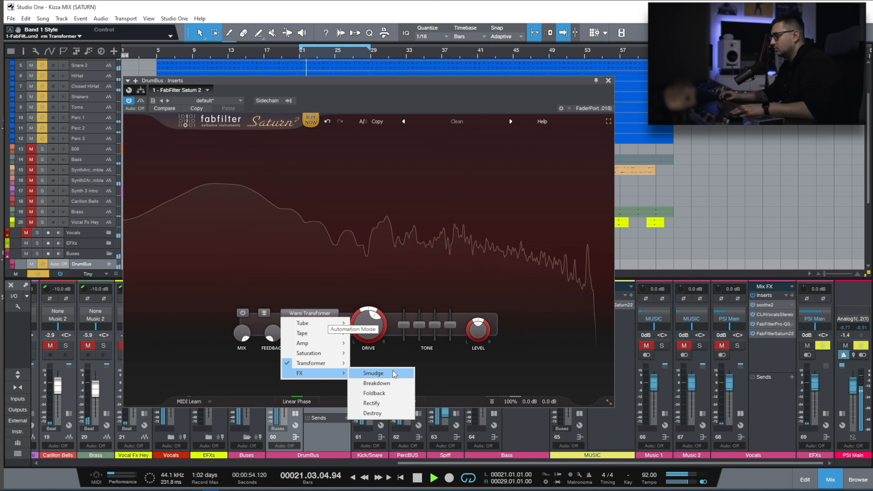
pyautogui.click(393, 373)
pyautogui.click(309, 312)
pyautogui.moveTo(311, 372)
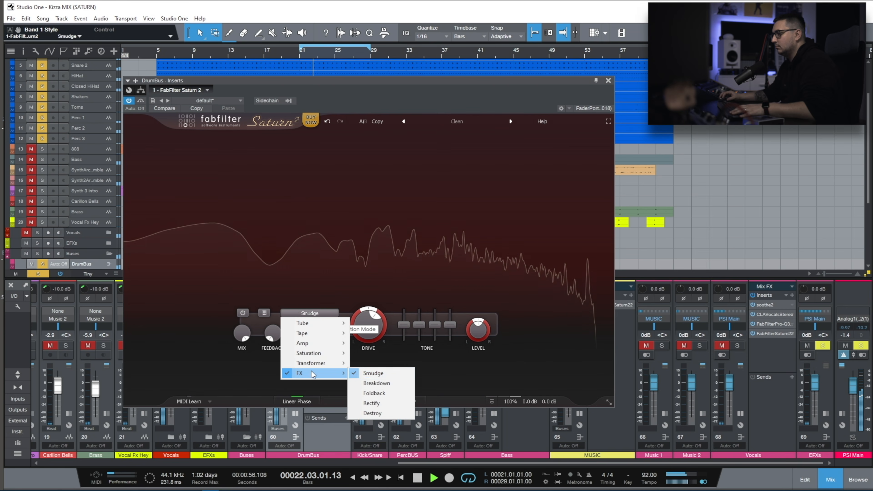
pyautogui.click(387, 380)
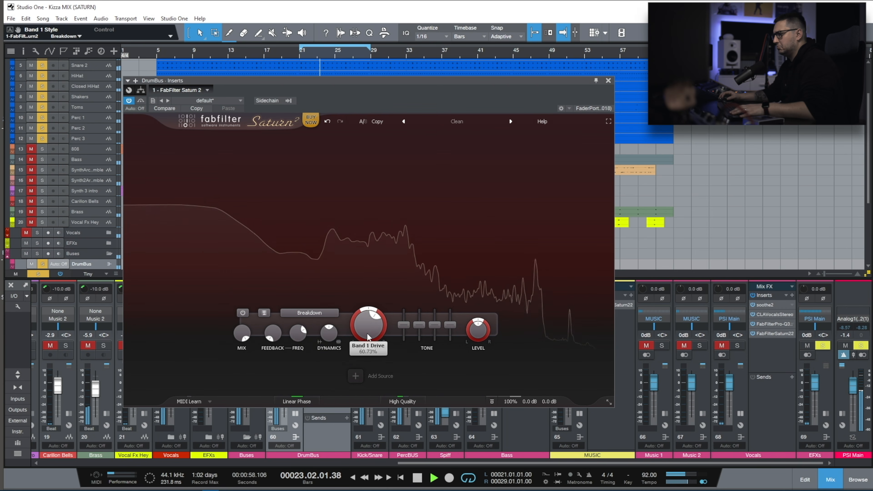
pyautogui.moveTo(367, 332)
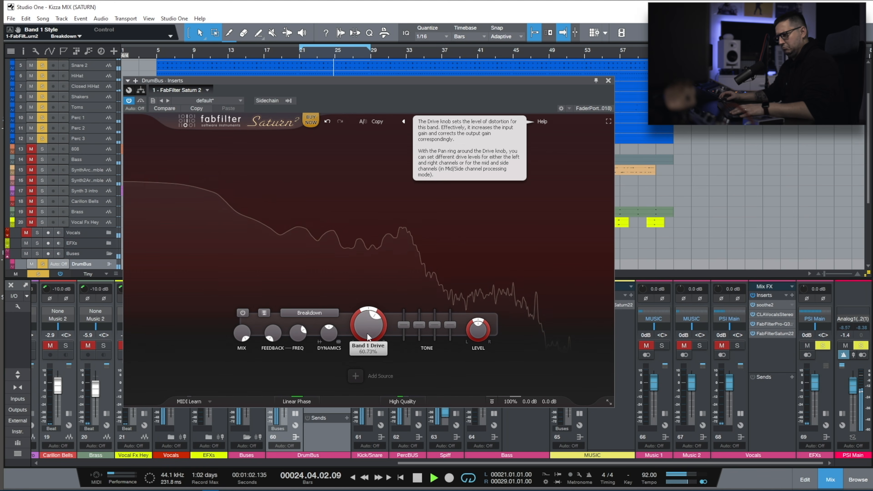
# Set the band's bass to -24 dB and presence to about +5.6 dB, and compare the result against the bypassed signal.
pyautogui.moveTo(404, 325); pyautogui.dragTo(399, 373)
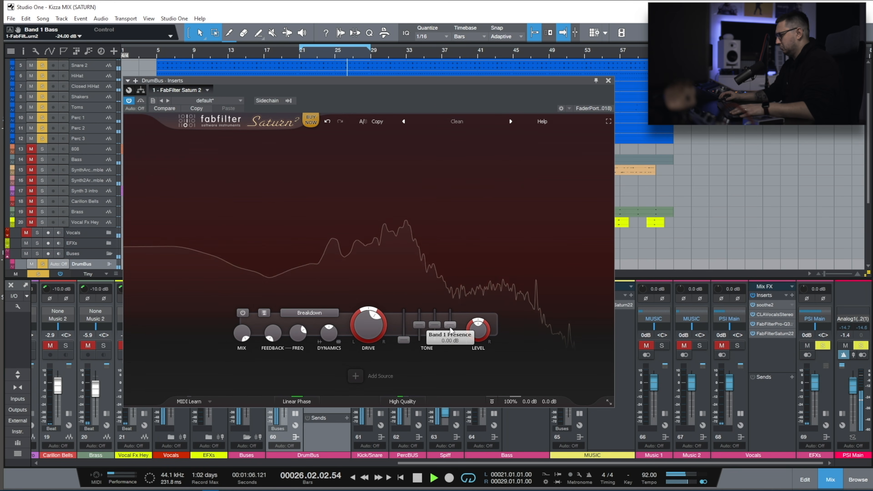
pyautogui.moveTo(451, 328); pyautogui.dragTo(456, 313)
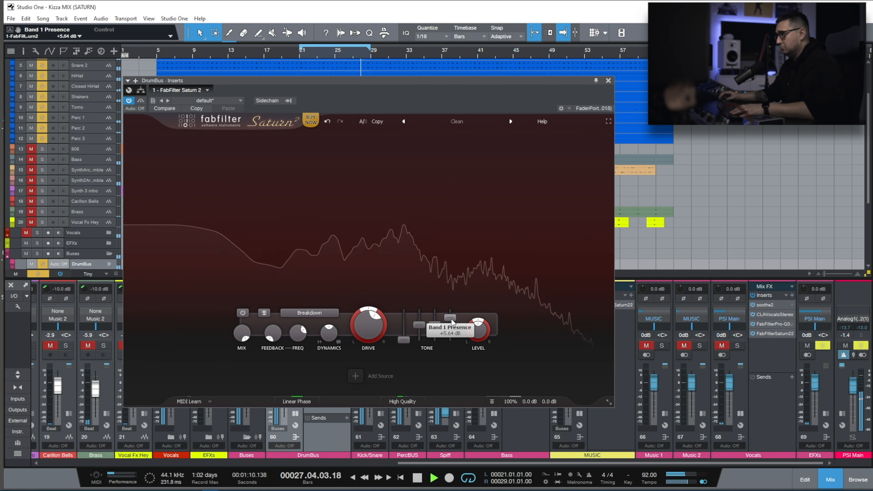
pyautogui.click(140, 100)
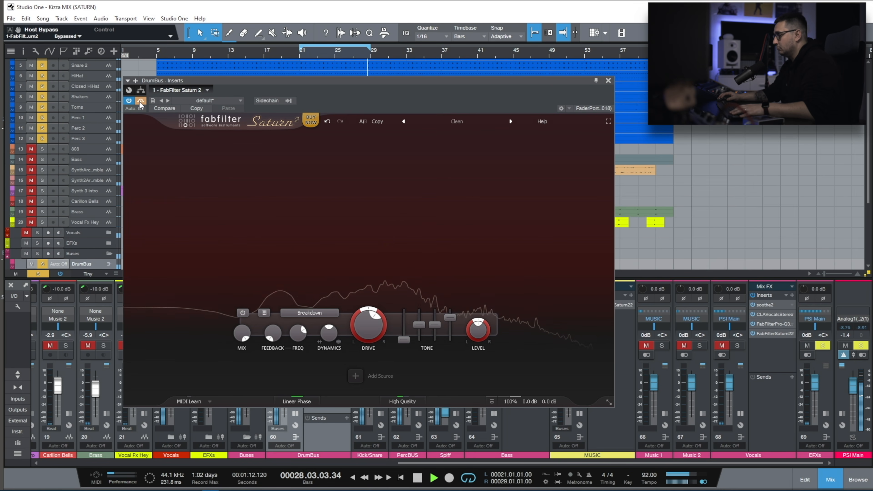
pyautogui.click(139, 101)
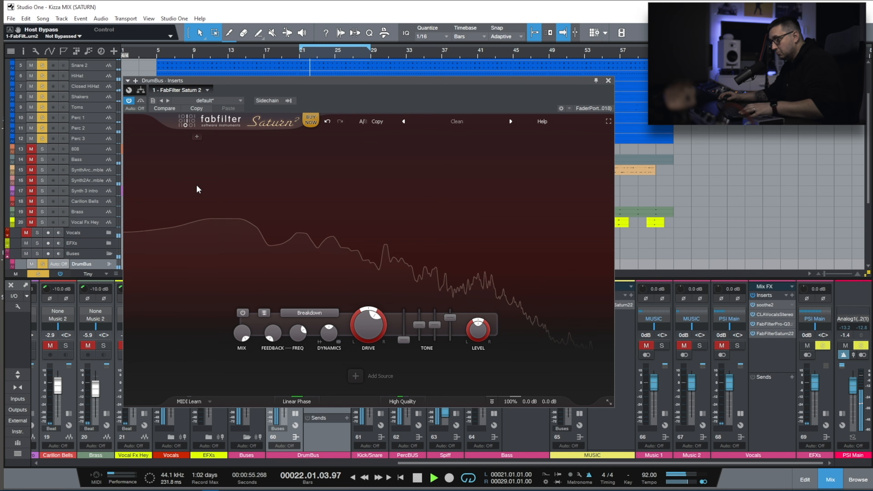
# Lower the band's drive and audition the Foldback FX style with the drive adjusted.
pyautogui.moveTo(369, 328); pyautogui.dragTo(342, 370)
pyautogui.click(309, 313)
pyautogui.moveTo(319, 373)
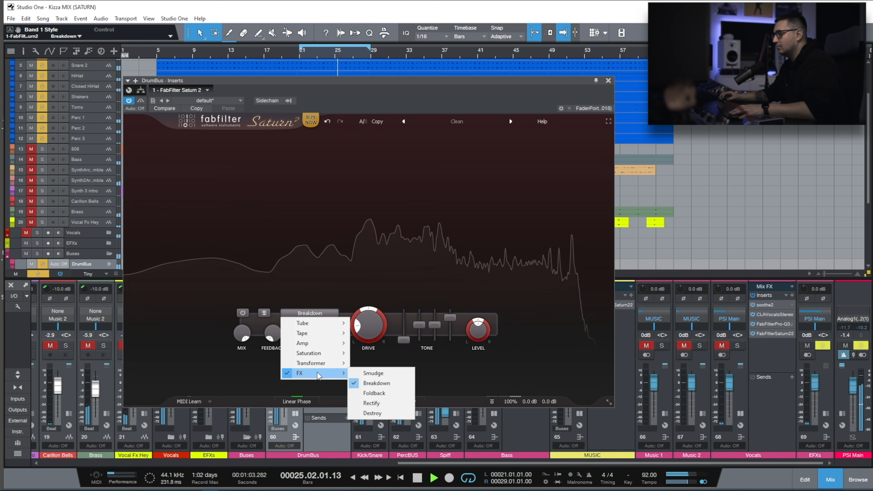
pyautogui.click(387, 393)
pyautogui.moveTo(370, 334)
pyautogui.mouseDown()
pyautogui.moveTo(388, 268)
pyautogui.moveTo(364, 323)
pyautogui.mouseUp()
# Audition the Rectify FX style on Band 1 with a low drive amount.
pyautogui.click(309, 313)
pyautogui.moveTo(320, 373)
pyautogui.click(371, 403)
pyautogui.moveTo(388, 262); pyautogui.dragTo(371, 316)
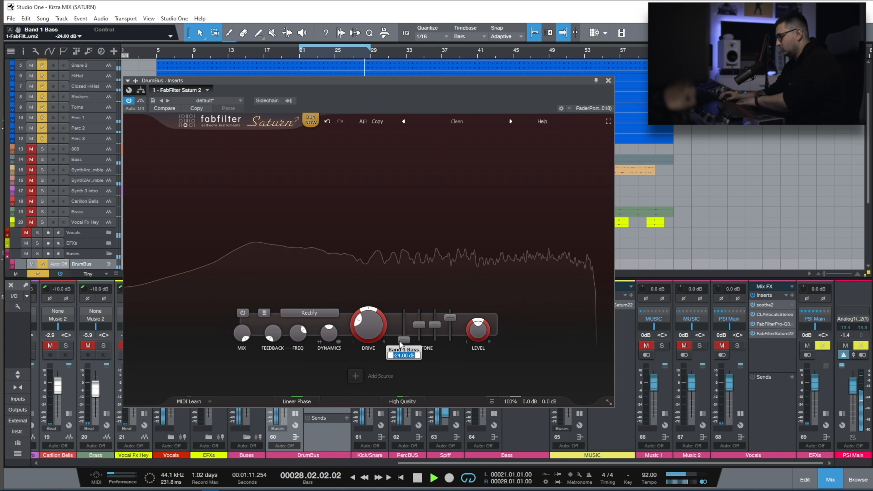
# Reset the band's bass and presence tone controls to 0 dB and the drive to 0%.
pyautogui.keyDown('ctrl'); pyautogui.click(448, 319); pyautogui.keyUp('ctrl')
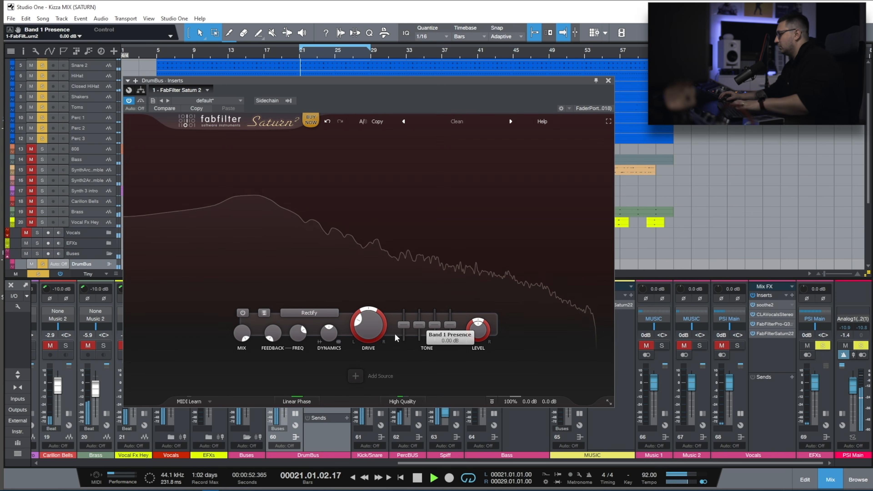
pyautogui.moveTo(368, 333); pyautogui.dragTo(365, 341)
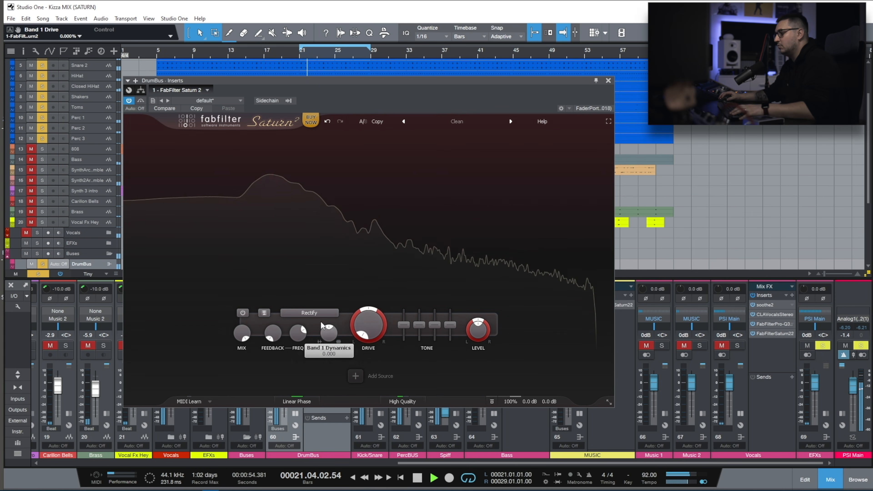
# Audition the Destroy FX style on Band 1 with a drive of about 4%.
pyautogui.click(309, 313)
pyautogui.moveTo(310, 373)
pyautogui.click(372, 414)
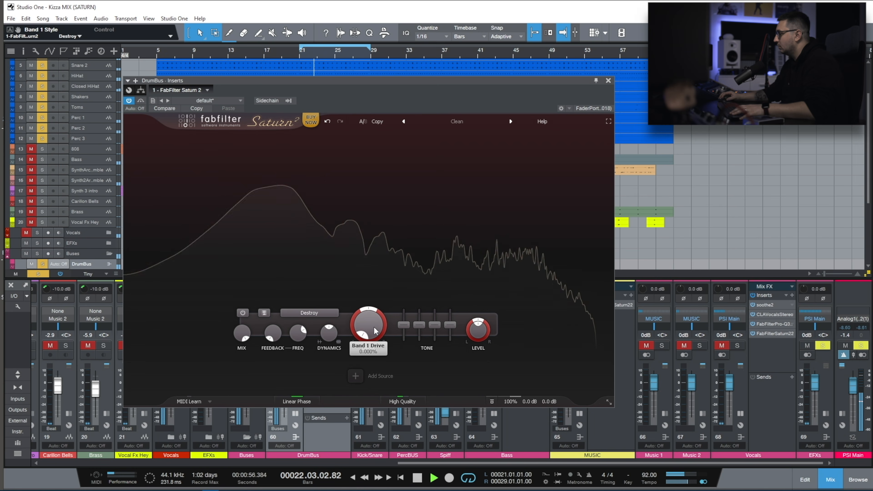
pyautogui.moveTo(378, 324); pyautogui.dragTo(371, 361)
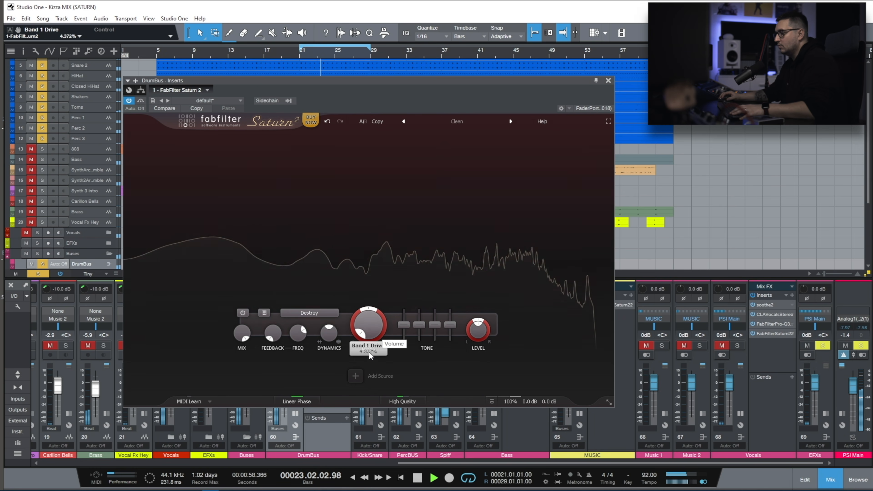
# Set the Band 1 style to Subtle Tube with no drive.
pyautogui.click(309, 313)
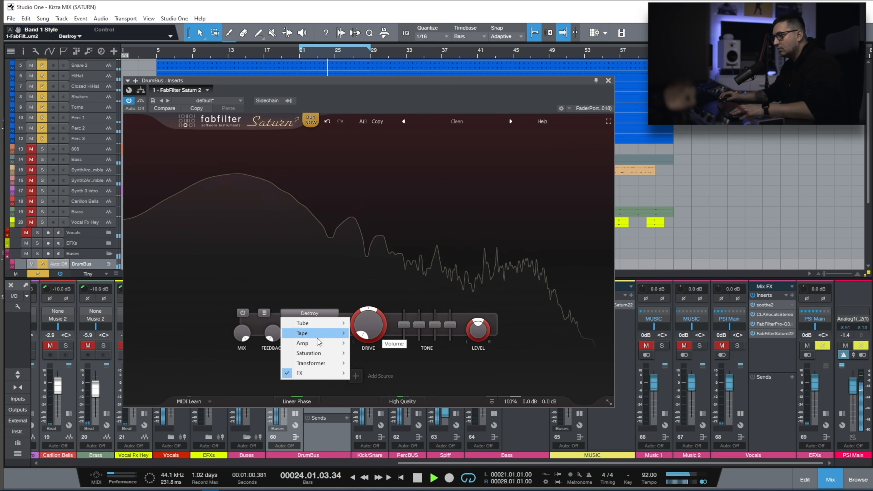
pyautogui.moveTo(341, 327)
pyautogui.click(377, 322)
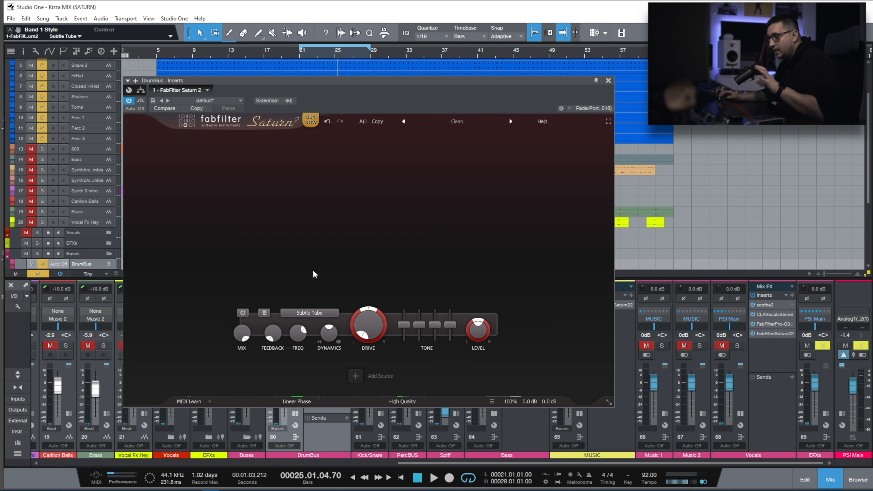
# Look through the Band 1 style categories, including the Tube, Tape and Transformer variants, without changing the style.
pyautogui.click(307, 311)
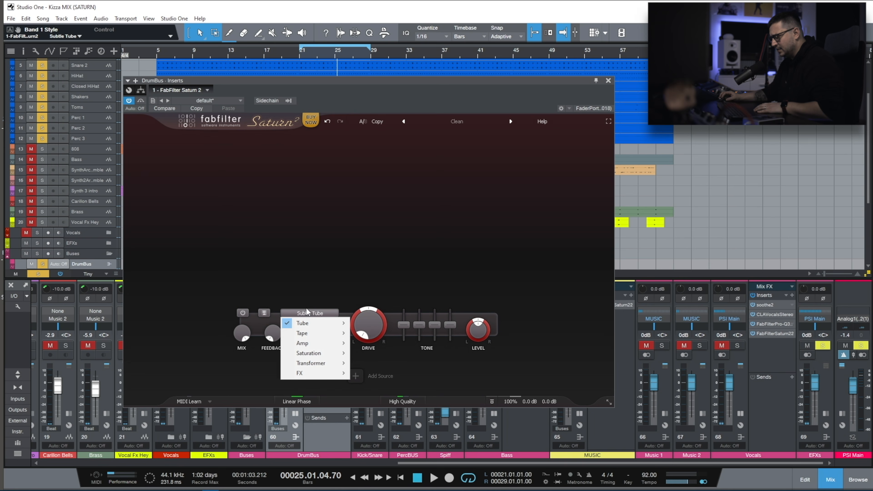
pyautogui.moveTo(307, 322)
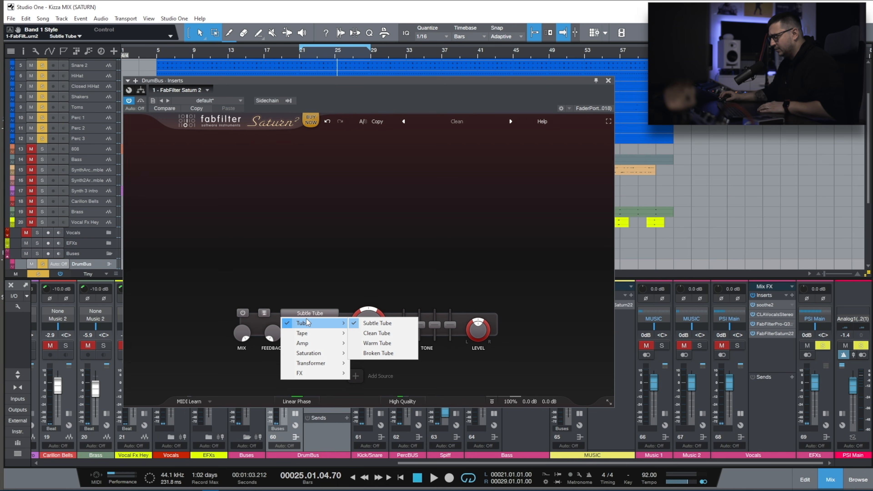
pyautogui.moveTo(345, 328)
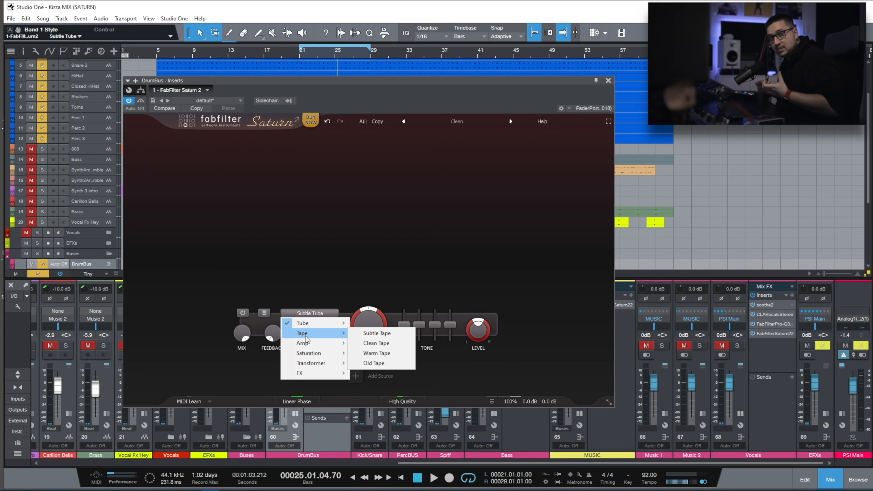
pyautogui.moveTo(312, 374)
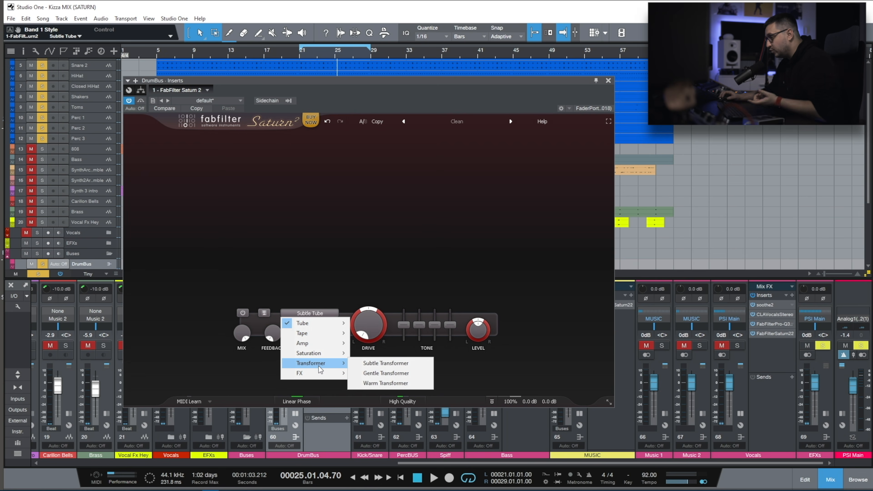
pyautogui.click(365, 374)
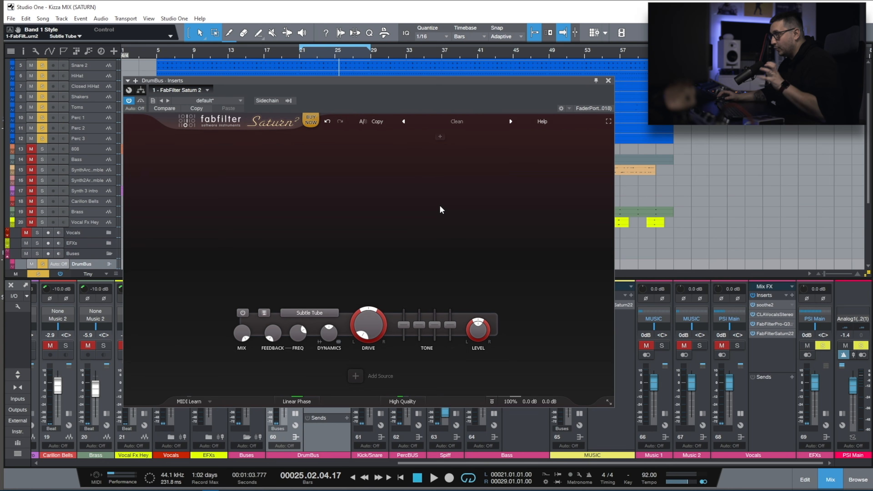
# Audition the Lo-fi presets A Wobble Pour Toi MdB, Antique Public Address Dax and Flutter Machine MdB on the drum bus.
pyautogui.click(450, 122)
pyautogui.moveTo(454, 162)
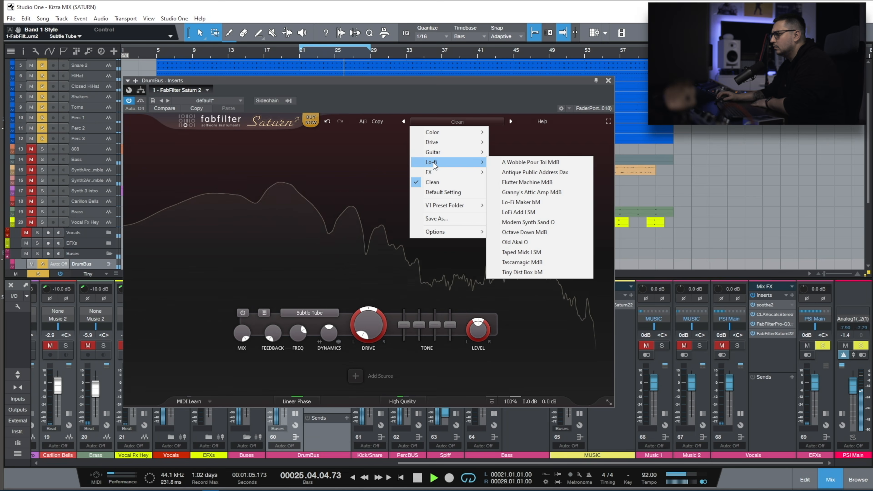
pyautogui.click(519, 165)
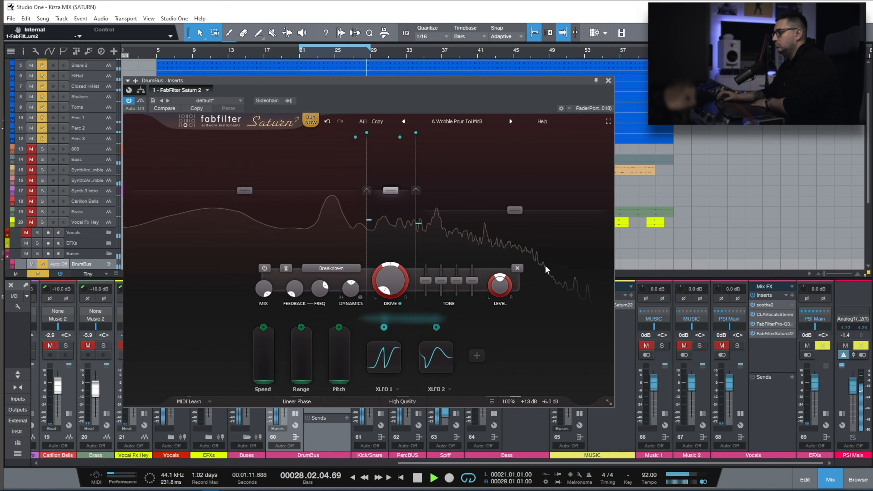
pyautogui.click(511, 121)
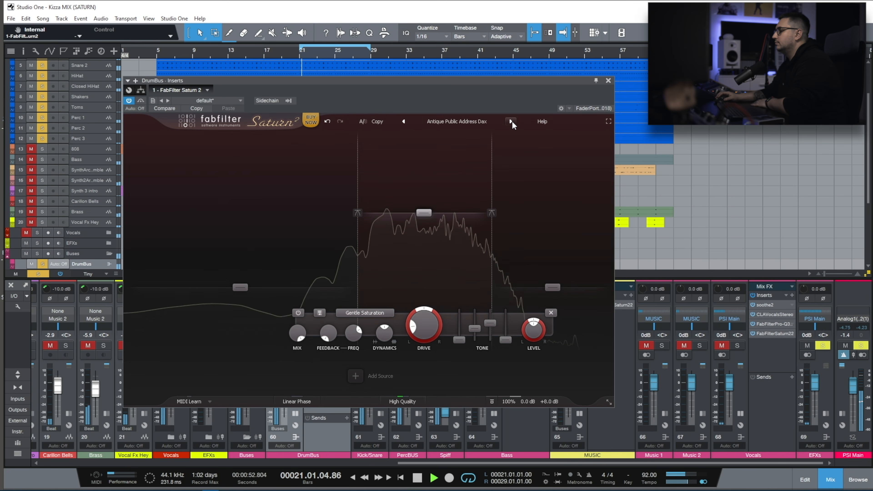
pyautogui.click(511, 121)
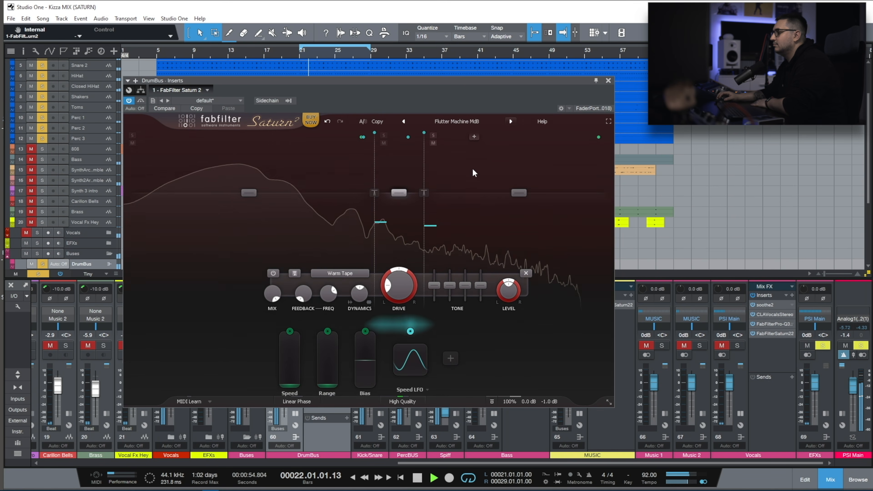
# Go back to the Antique Public Address Dax preset and lower its global mix to 0%.
pyautogui.click(511, 121)
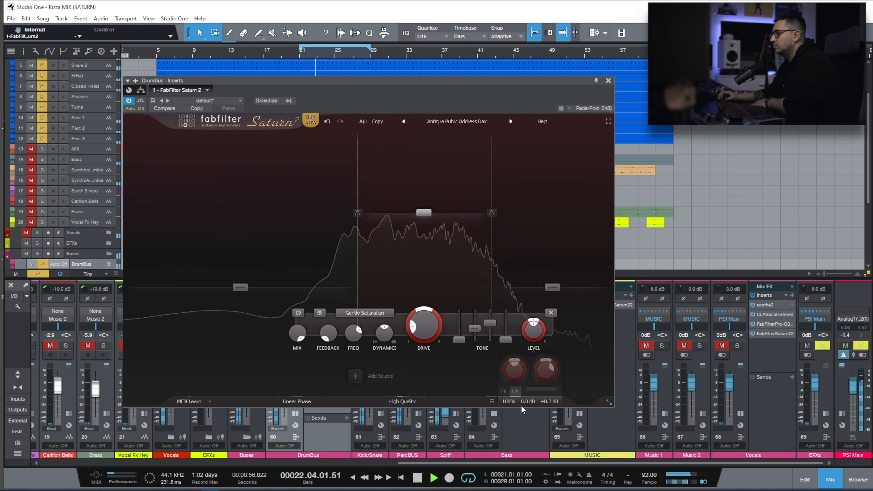
pyautogui.moveTo(541, 390); pyautogui.dragTo(574, 403)
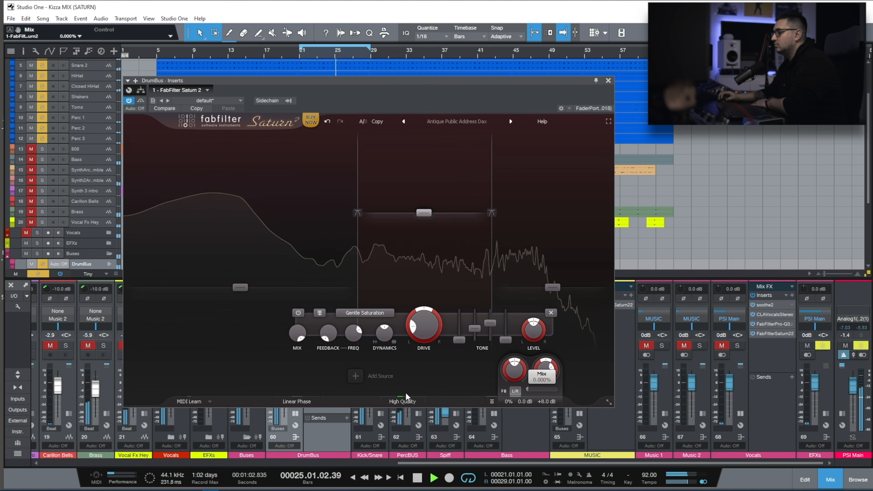
# Step through Flutter Machine MdB and Granny's Attic Amp MdB to Lo-Fi Maker bM, and set its output gain to about +2.35 dB.
pyautogui.click(510, 122)
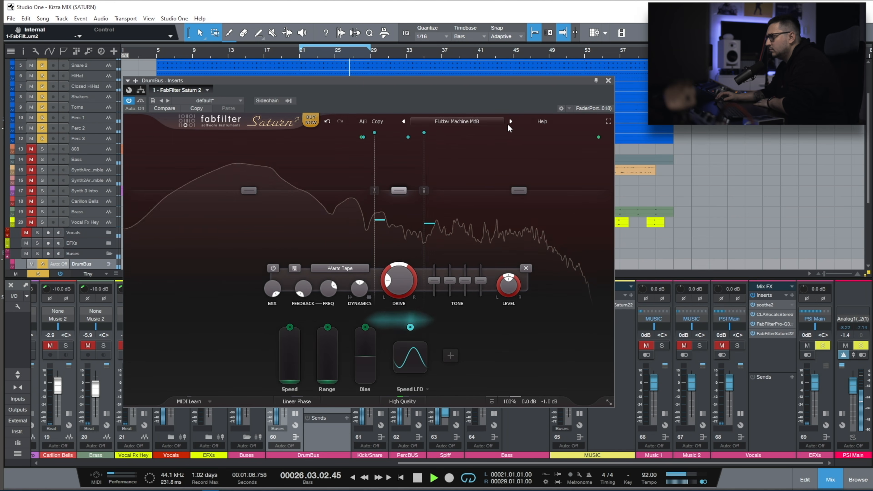
pyautogui.click(511, 121)
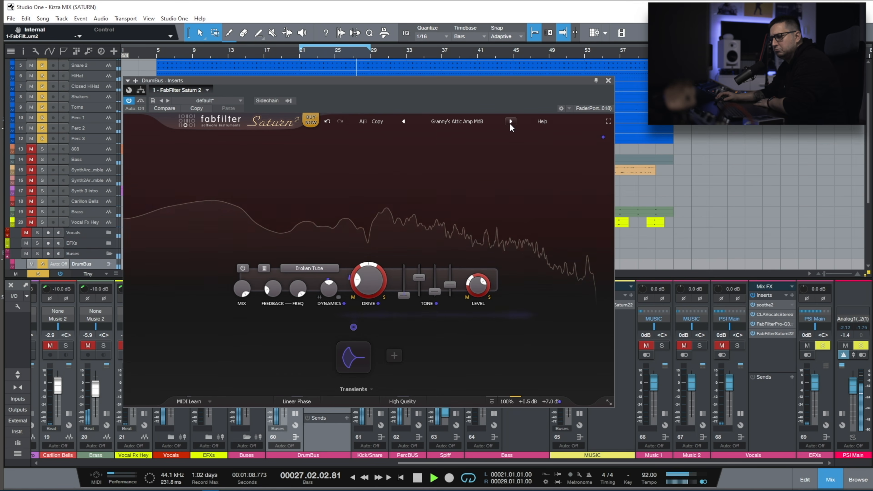
pyautogui.click(510, 121)
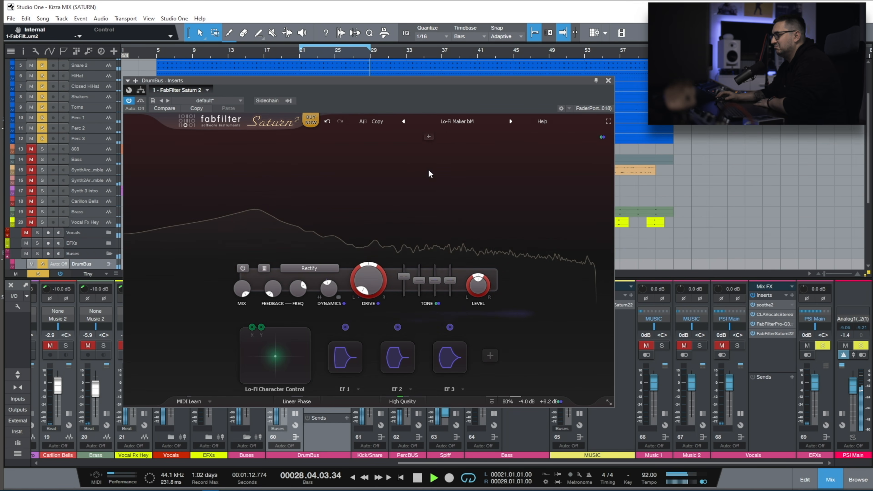
pyautogui.moveTo(538, 399)
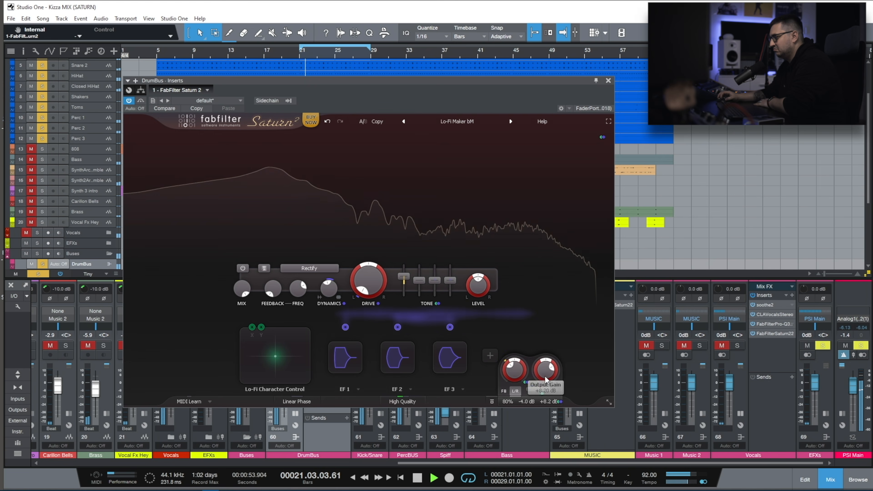
pyautogui.moveTo(537, 397)
pyautogui.mouseDown()
pyautogui.moveTo(535, 403)
pyautogui.moveTo(541, 392)
pyautogui.mouseUp()
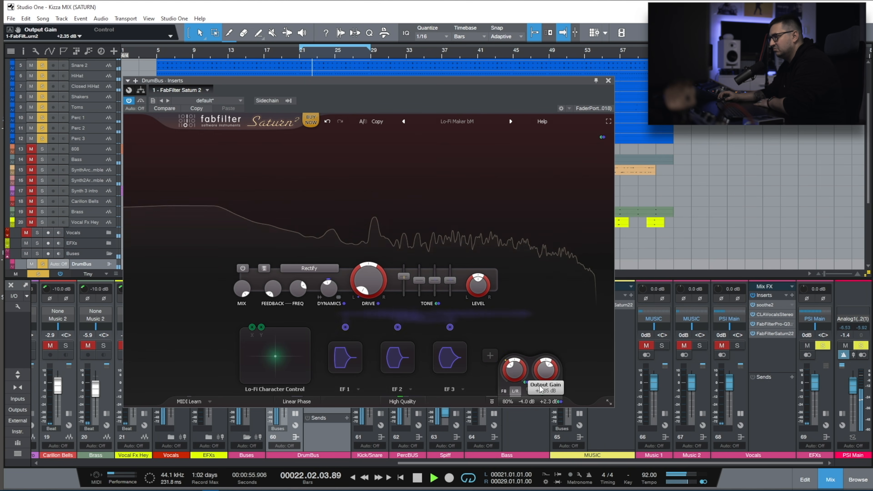
# Audition the LoFi Add I SM preset against bypass, with the mix at about 44% and the output gain at about +11.5 dB.
pyautogui.click(511, 121)
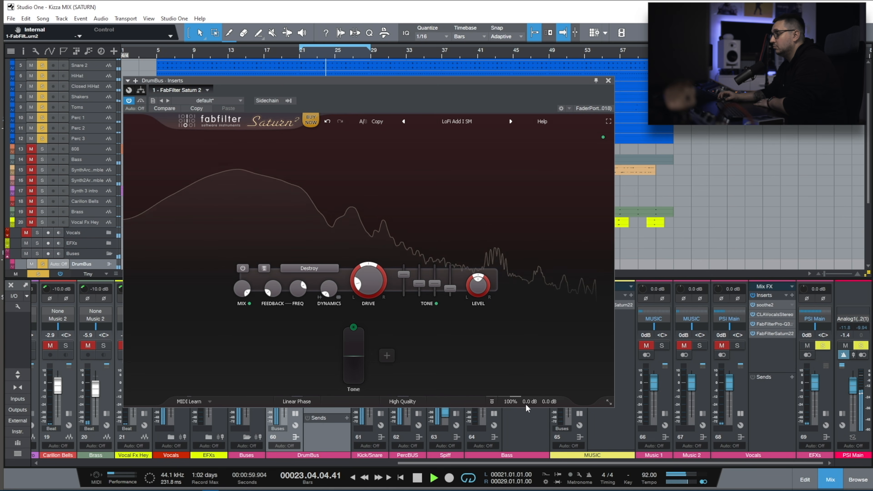
pyautogui.moveTo(535, 395)
pyautogui.moveTo(534, 390); pyautogui.dragTo(485, 398)
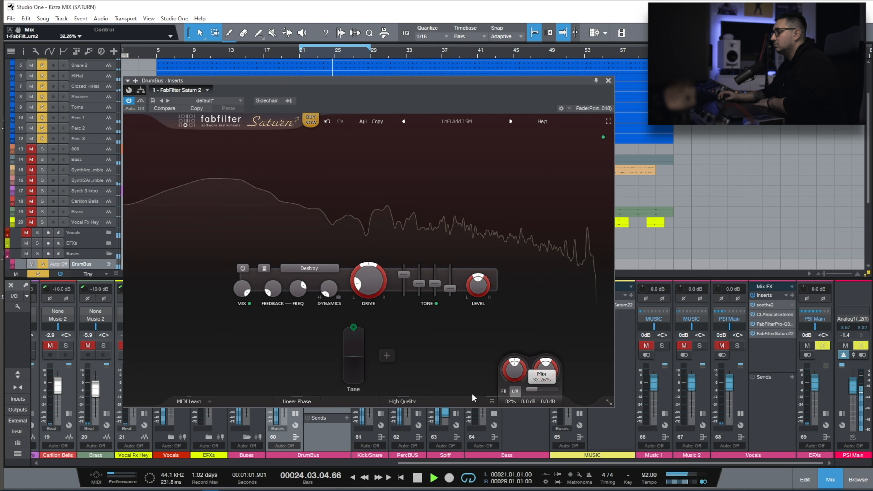
pyautogui.click(141, 100)
pyautogui.click(141, 100)
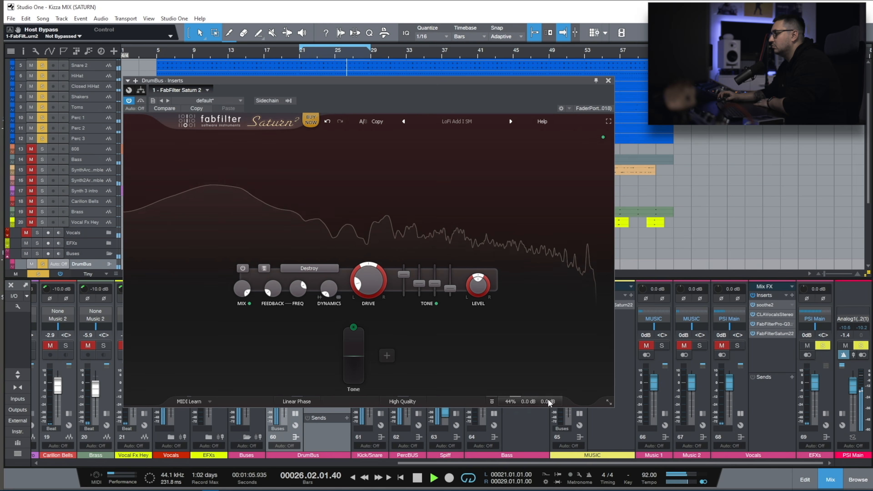
pyautogui.moveTo(548, 401)
pyautogui.moveTo(547, 376); pyautogui.dragTo(567, 337)
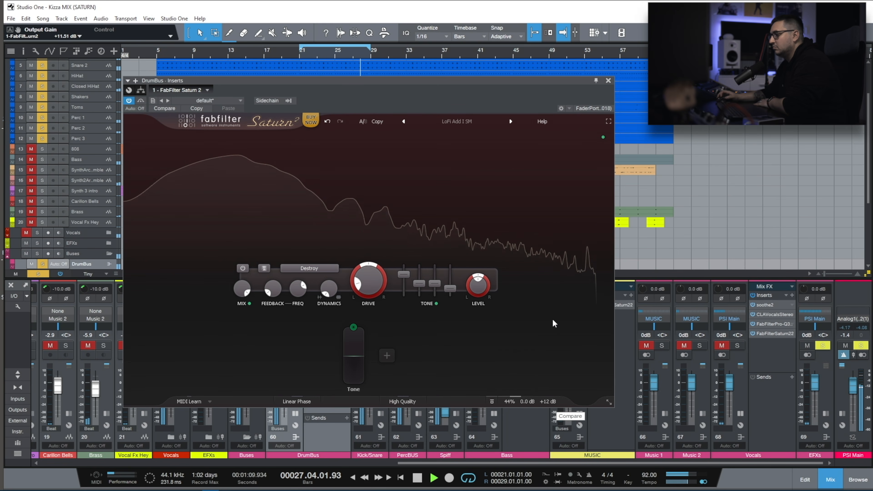
# Audition the Lo-fi presets Modern Synth Sand O, Octave Down MdB and Old Akai O on the drum bus.
pyautogui.click(510, 121)
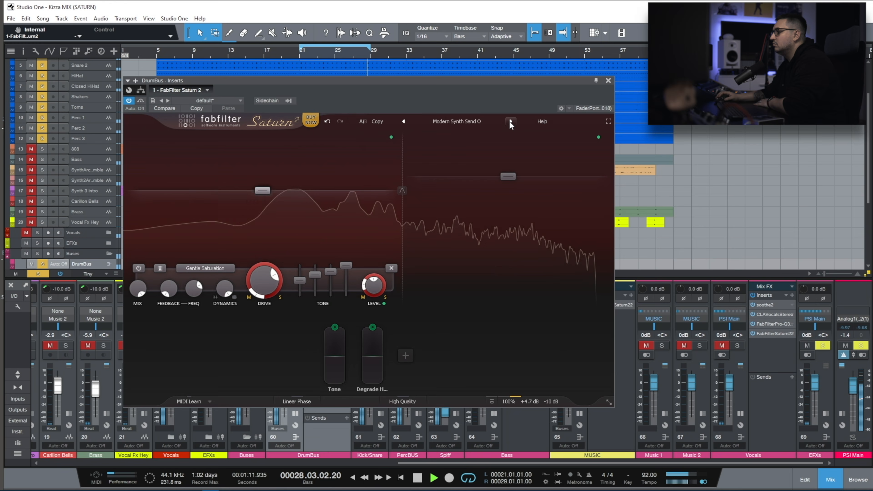
pyautogui.click(427, 122)
pyautogui.moveTo(447, 162)
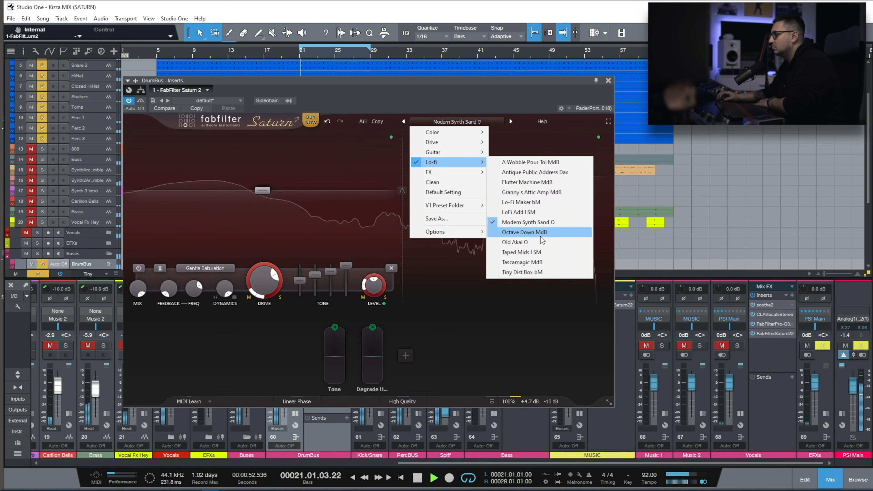
pyautogui.click(518, 233)
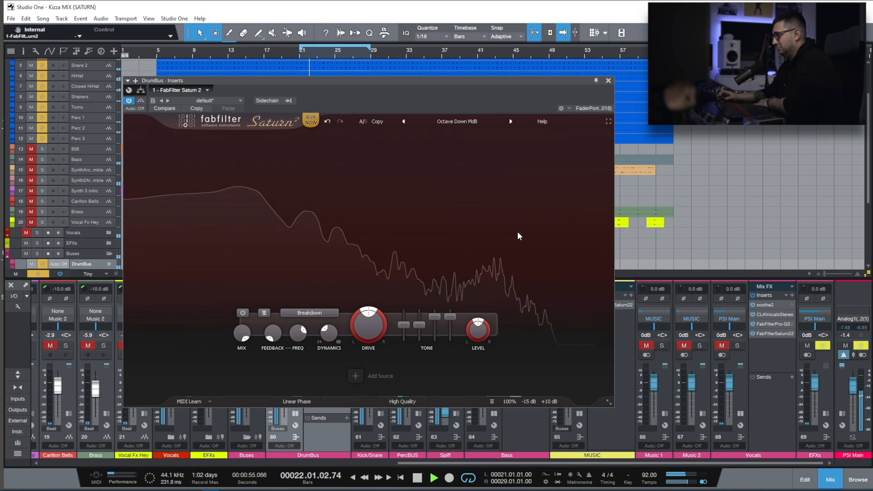
pyautogui.click(511, 121)
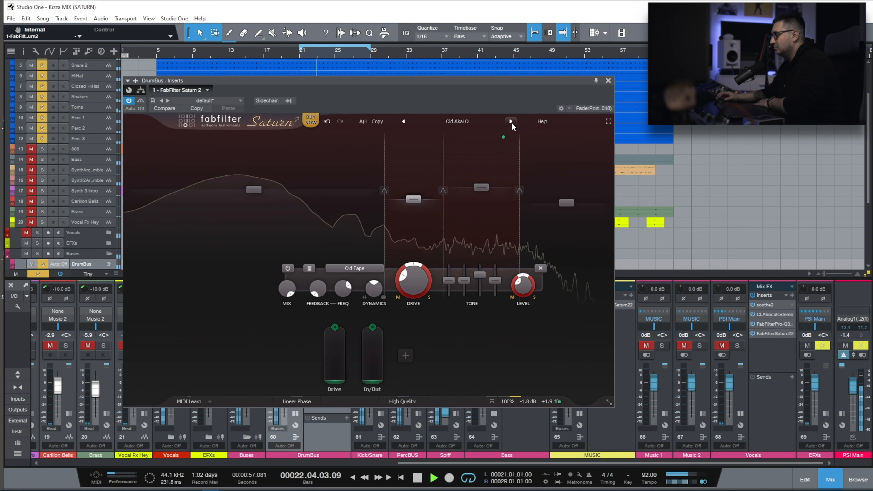
# Audition the Lo-fi presets Taped Mids I SM, Tascamagic MdB and Tiny Dist Box bM on the drum bus.
pyautogui.click(426, 121)
pyautogui.moveTo(456, 163)
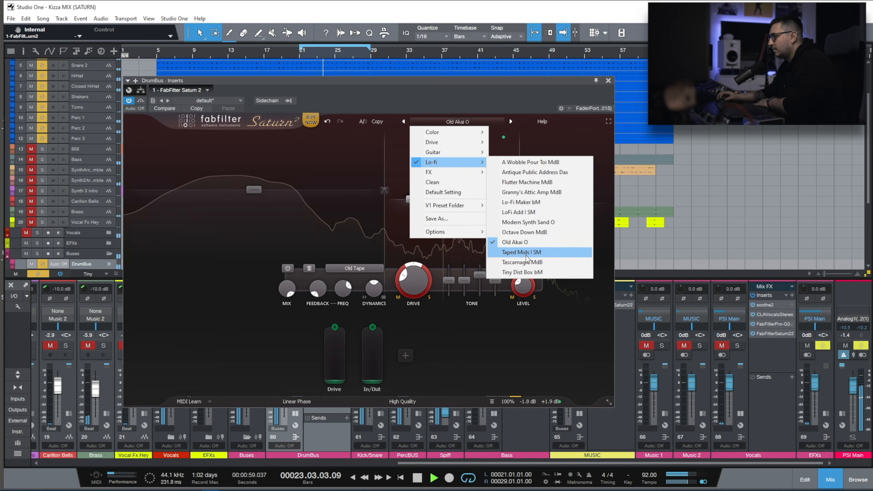
pyautogui.click(529, 253)
pyautogui.click(512, 123)
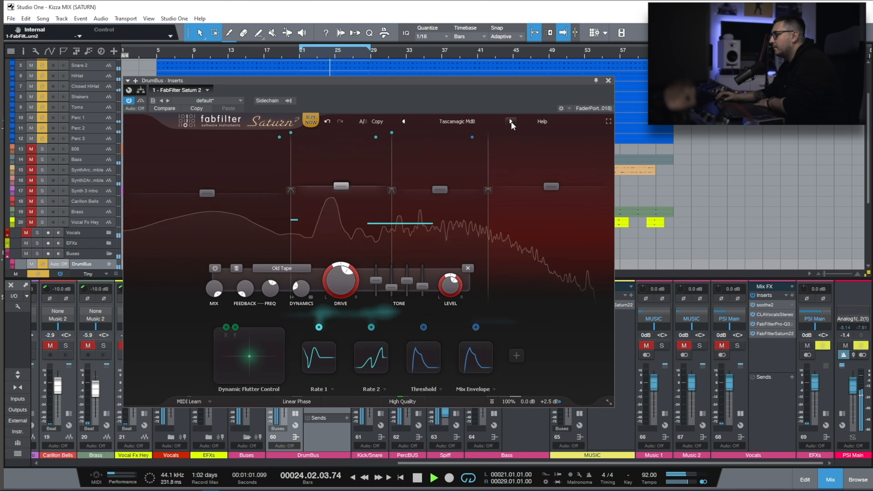
pyautogui.click(511, 121)
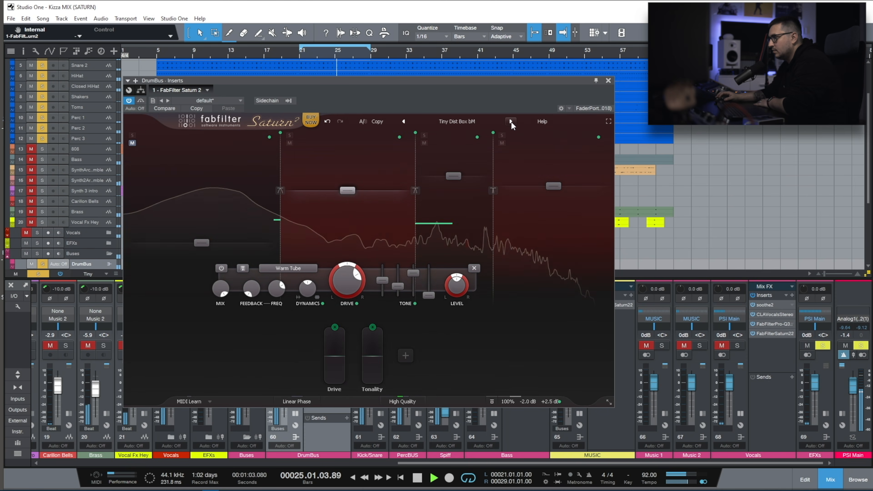
# Audition the FX presets Chaotic Layer bM, Destructiod bM, Destructiod Pulsating bM and Digi Tal bM on the drum bus.
pyautogui.click(458, 122)
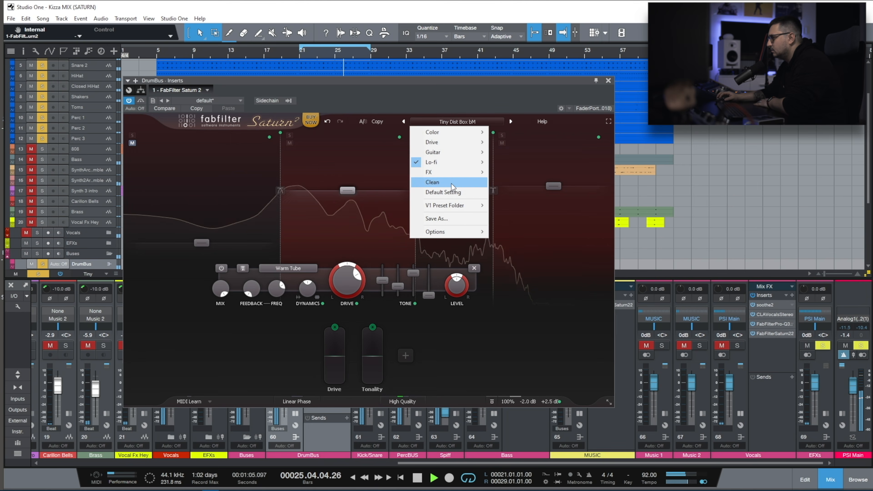
pyautogui.moveTo(434, 172)
pyautogui.click(509, 172)
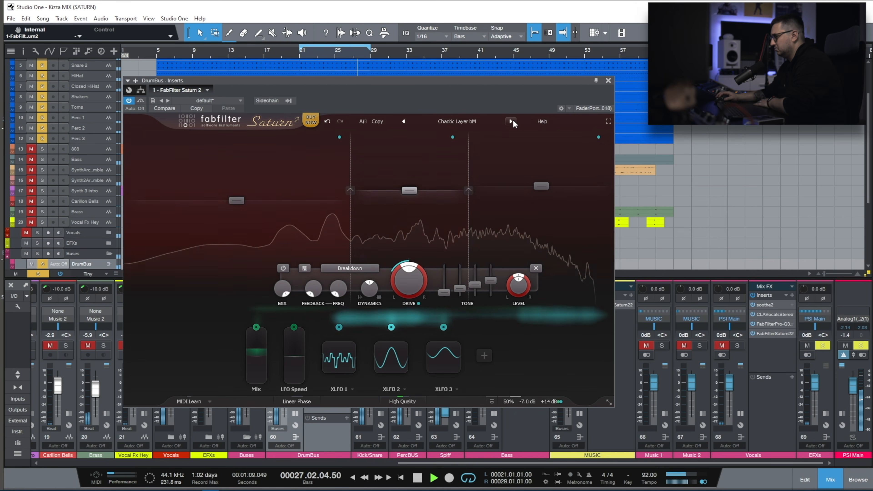
pyautogui.click(511, 121)
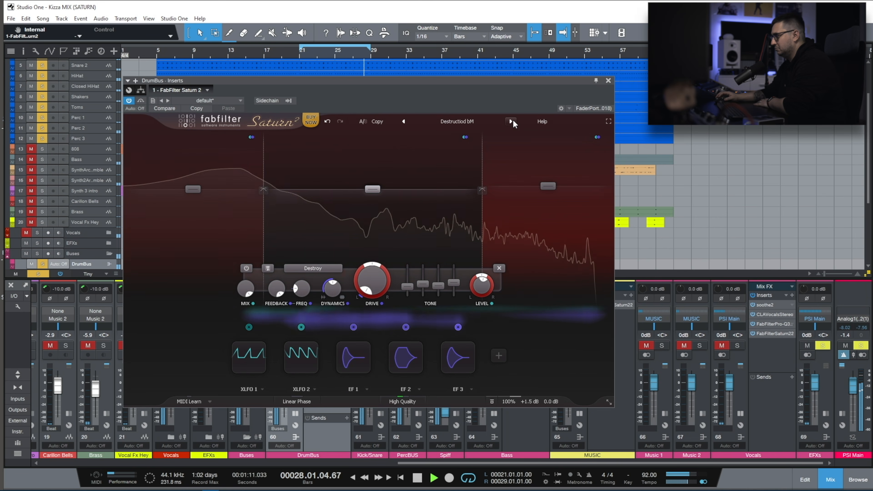
pyautogui.click(512, 122)
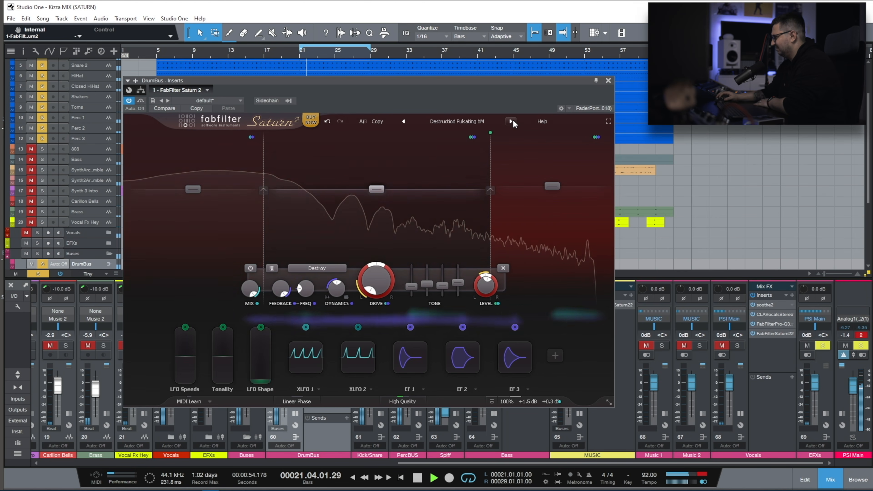
pyautogui.click(511, 121)
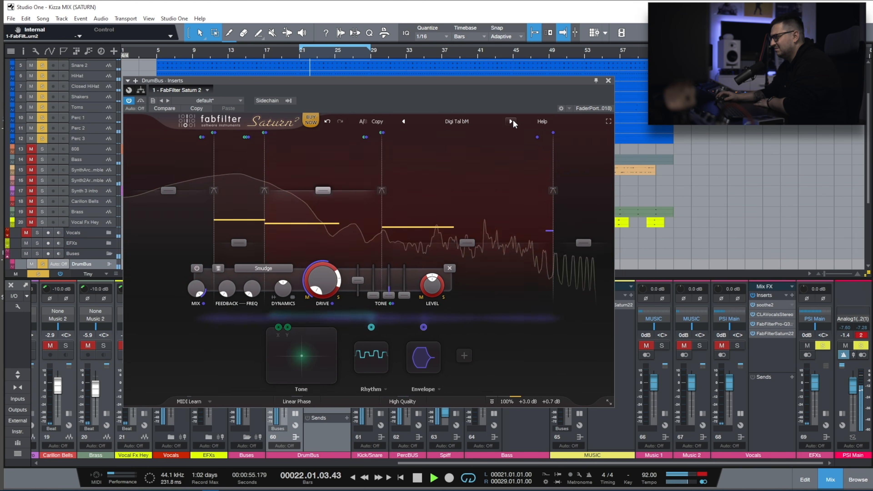
# Load the Clean preset on the drum bus saturator and reopen the preset list.
pyautogui.click(462, 123)
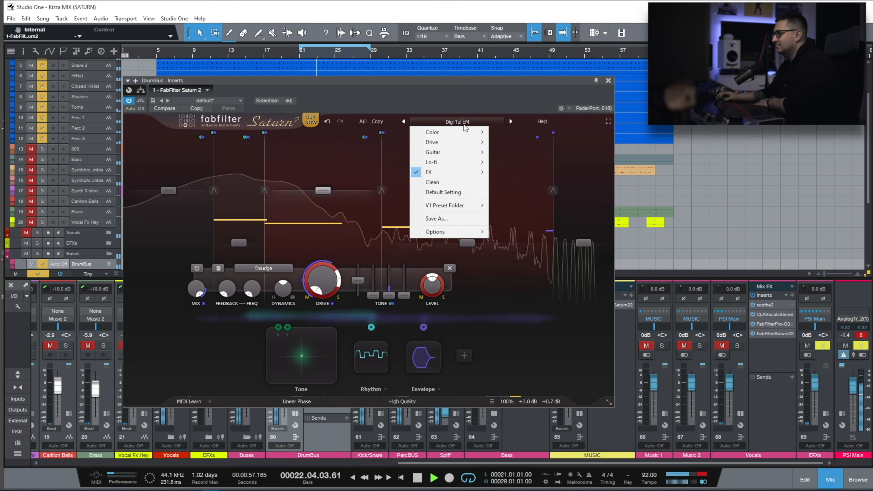
pyautogui.click(434, 182)
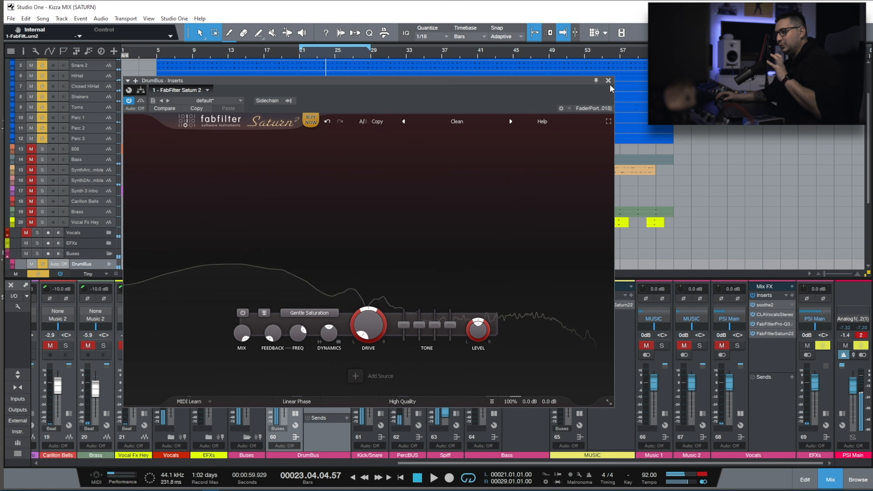
pyautogui.click(457, 122)
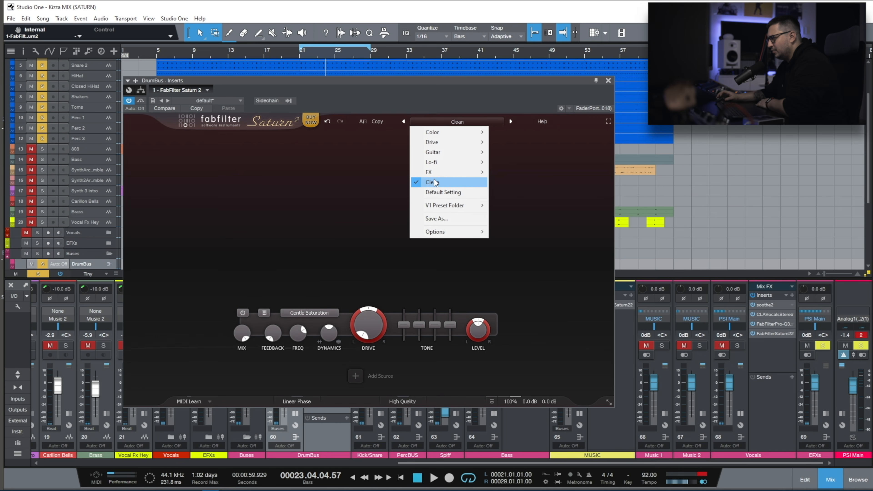
# Look through the categories in the V1 preset folder and enlarge the saturator window.
pyautogui.moveTo(446, 205)
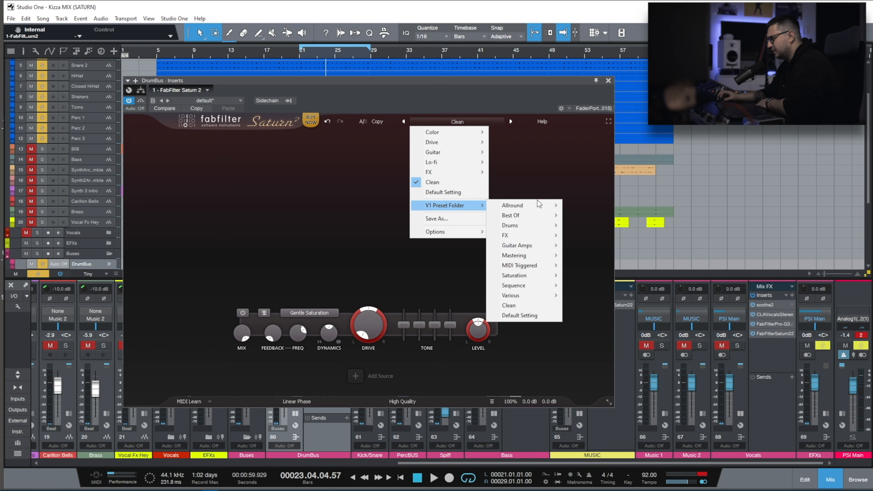
pyautogui.moveTo(508, 290)
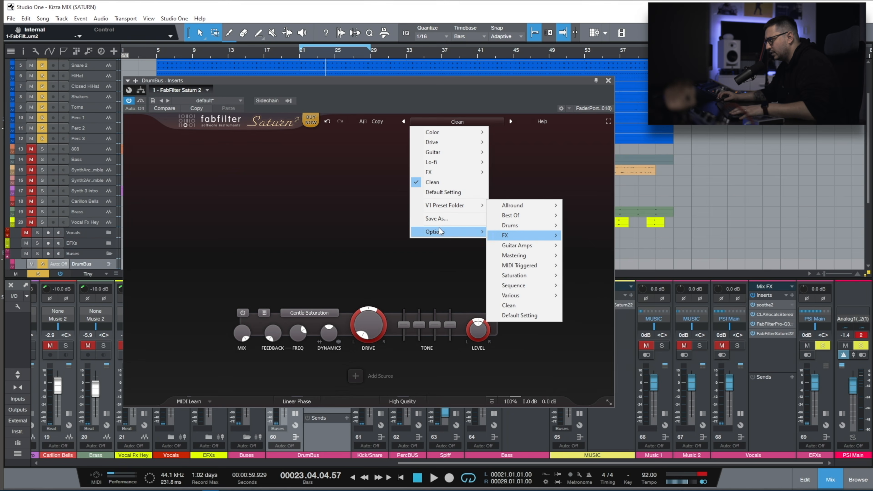
pyautogui.moveTo(440, 235)
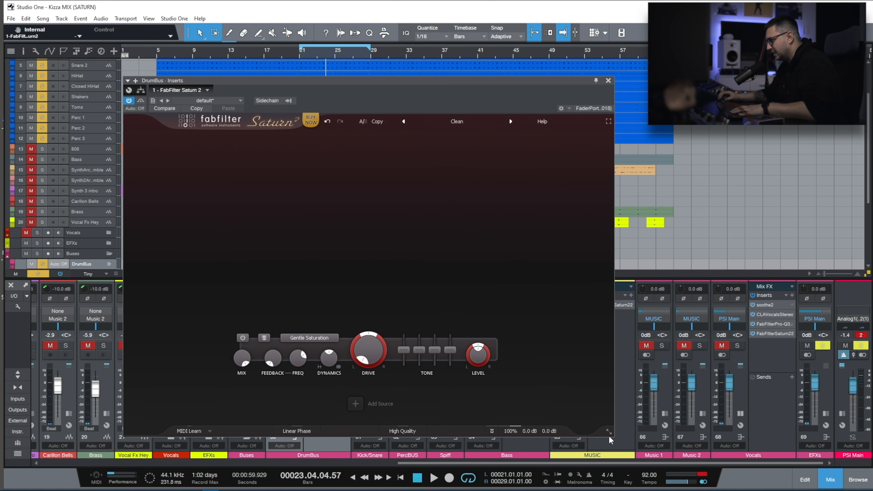
pyautogui.moveTo(608, 437)
pyautogui.mouseDown()
pyautogui.moveTo(607, 260)
pyautogui.moveTo(605, 440)
pyautogui.mouseUp()
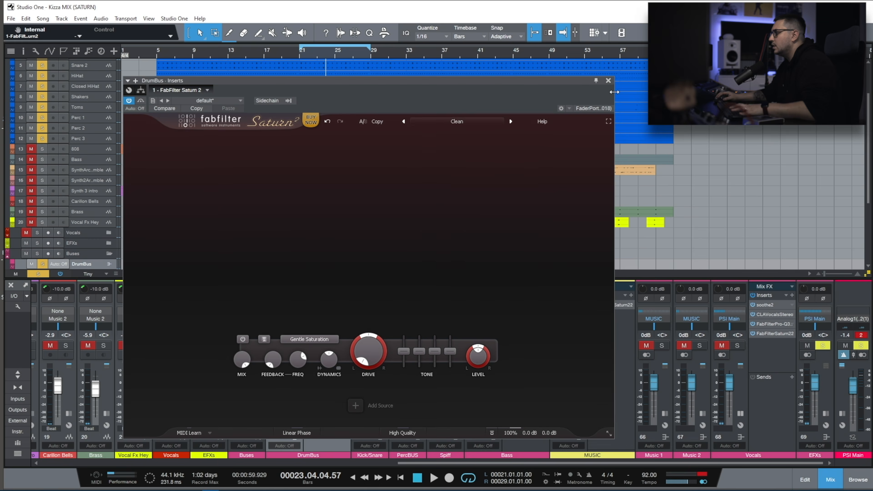
# Move the solo from the drum bus to the Bass bus, start playback and open the Bass bus's FabFilter Saturn 2.
pyautogui.click(608, 80)
pyautogui.click(293, 346)
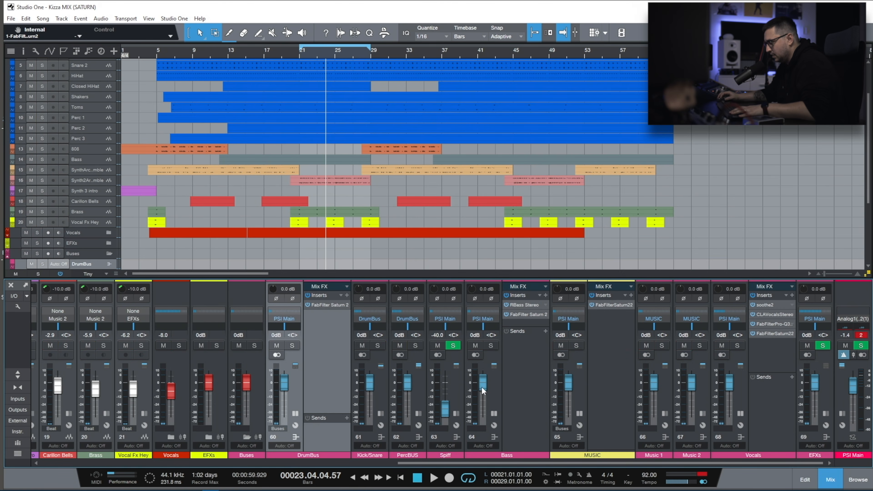
pyautogui.click(491, 346)
pyautogui.press('space')
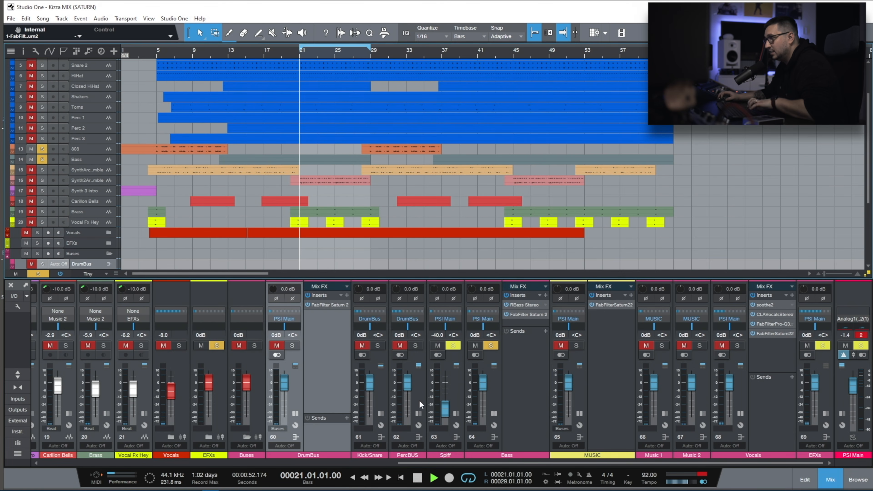
pyautogui.click(528, 315)
# Audition the Drive preset Boss Beat Drive bM on the bass with output gain at about -5.9 dB, comparing it with bypass.
pyautogui.click(471, 124)
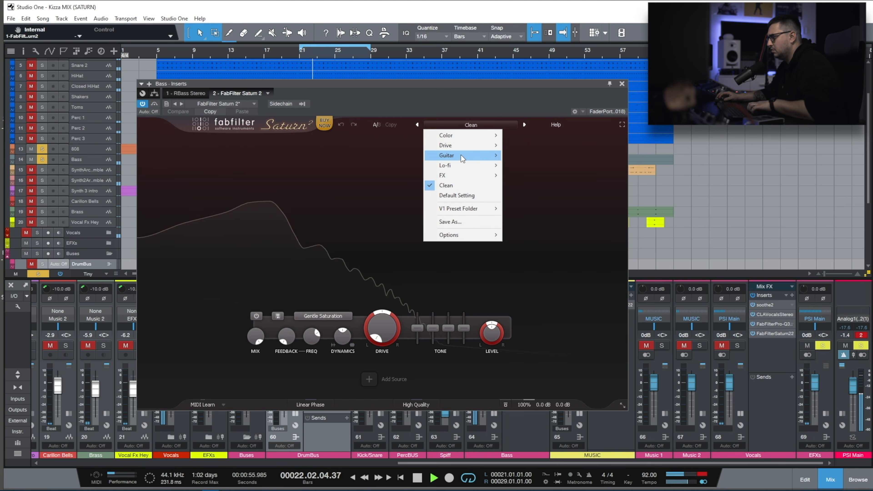
pyautogui.moveTo(496, 158)
pyautogui.click(533, 146)
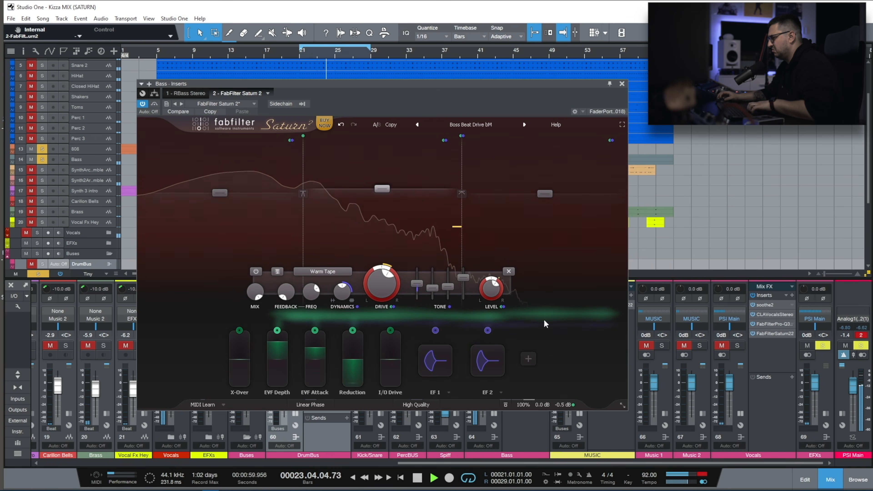
pyautogui.moveTo(558, 400)
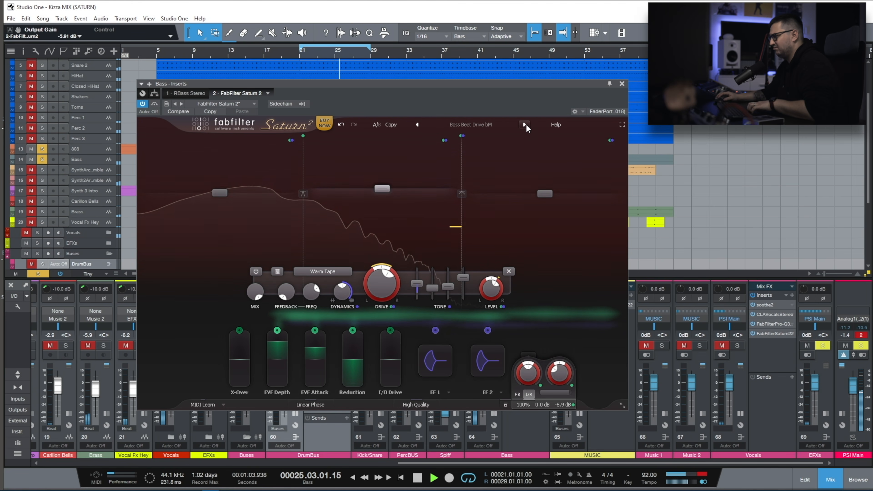
pyautogui.click(154, 104)
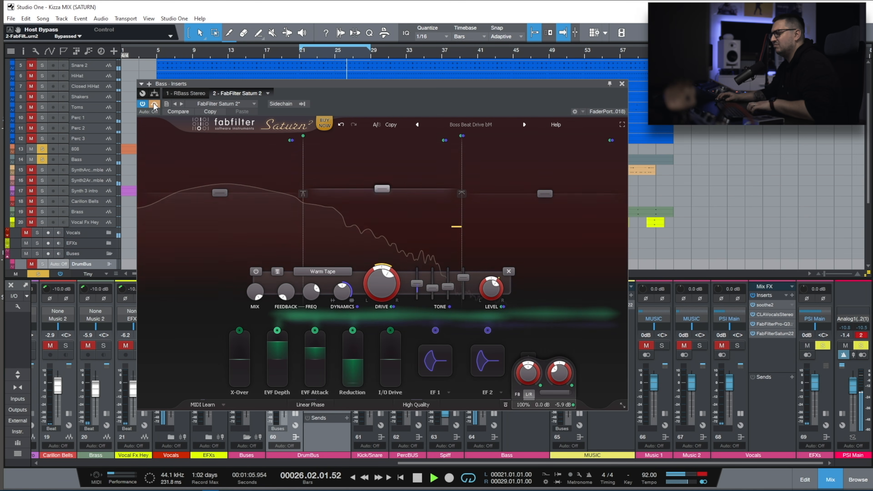
pyautogui.click(155, 104)
# Audition the Drive presets Console Crush MdB with a raised low band and Driven Tube Amp MdB with Band 2 drive at 100%.
pyautogui.click(524, 125)
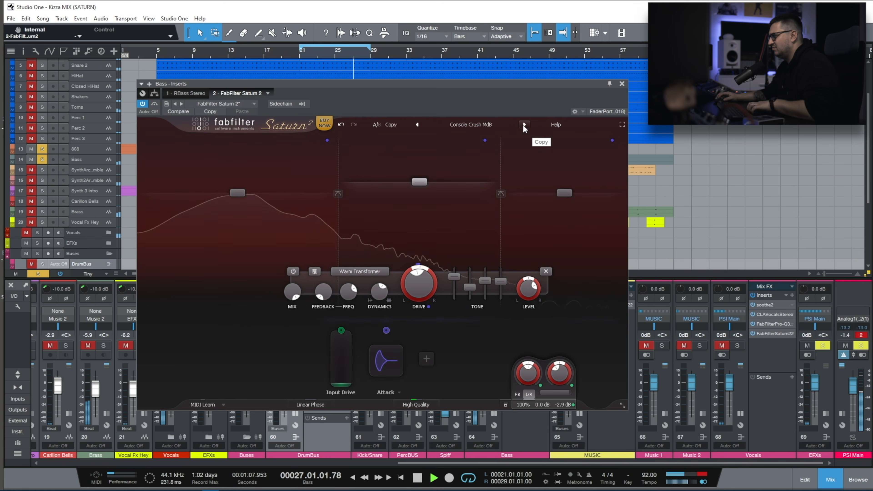
pyautogui.moveTo(237, 193); pyautogui.dragTo(239, 182)
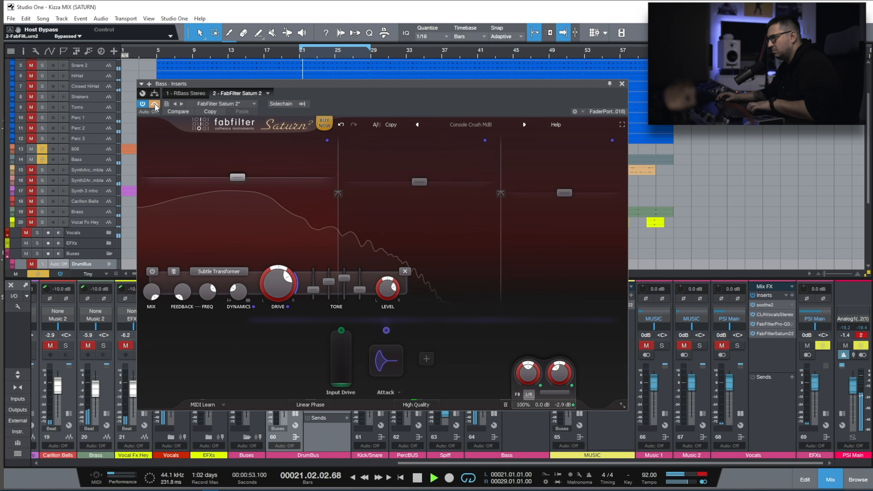
pyautogui.click(524, 125)
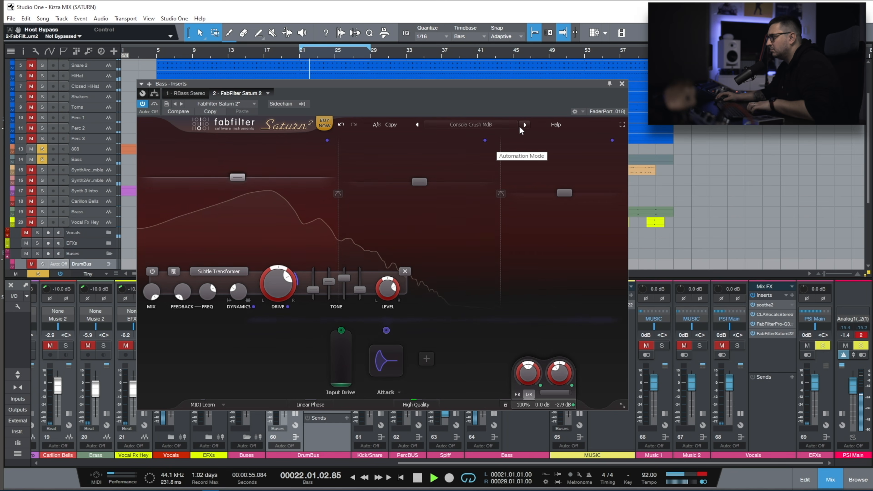
pyautogui.click(522, 126)
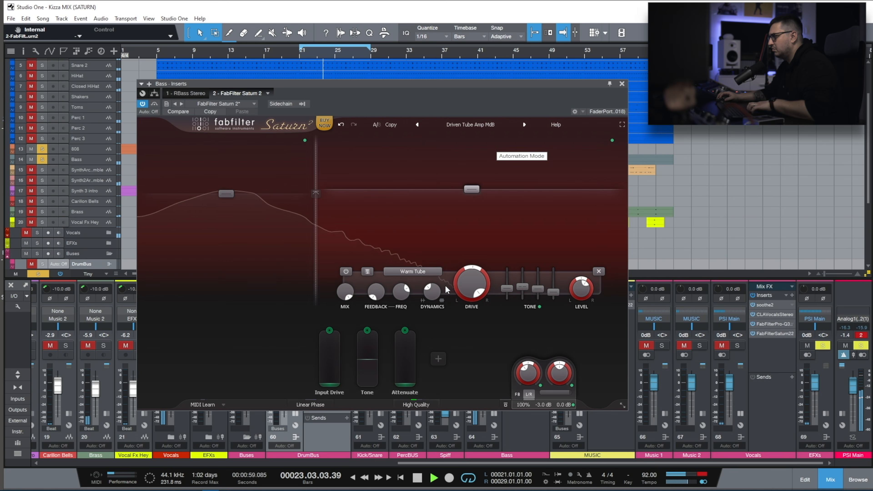
pyautogui.moveTo(481, 277)
pyautogui.moveTo(461, 301); pyautogui.dragTo(487, 194)
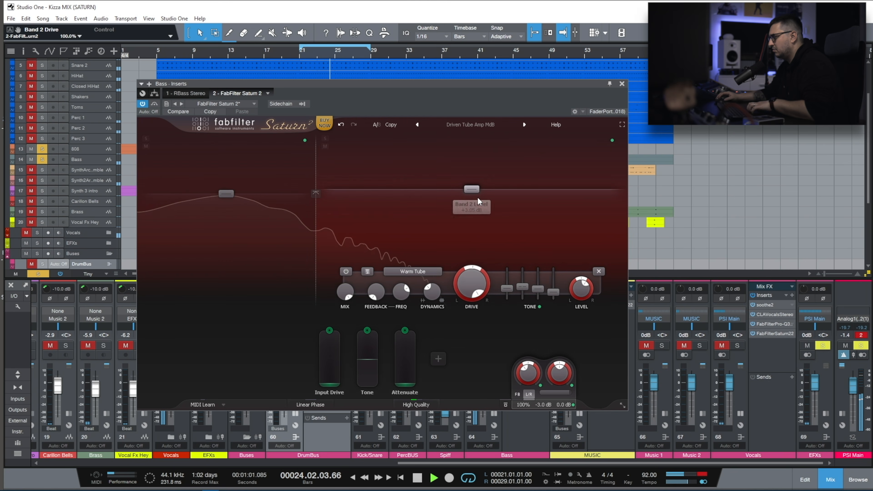
# Load the Drive preset Dynamic Tranny MdB on the bass and set Band 2 drive to about 88.8%.
pyautogui.click(525, 124)
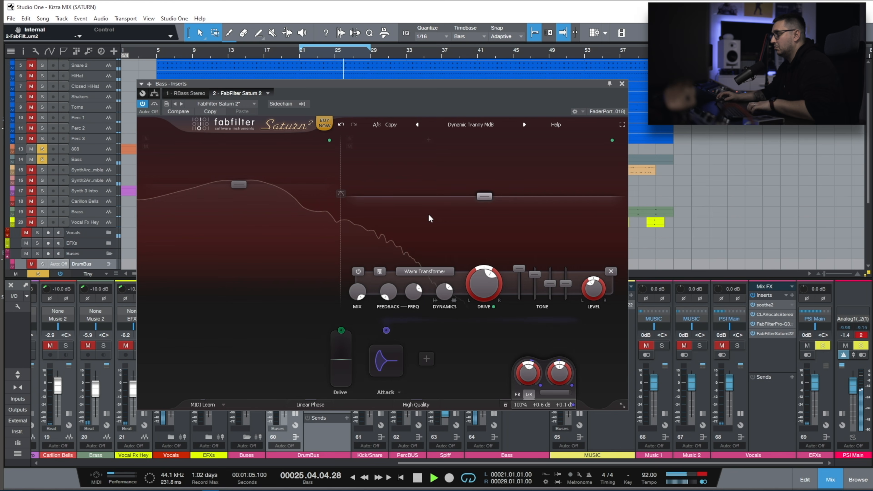
pyautogui.moveTo(340, 230)
pyautogui.click(432, 221)
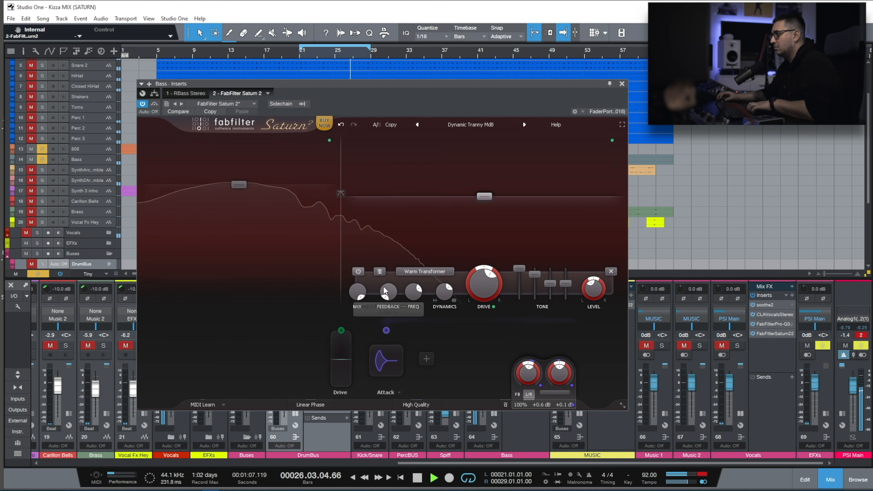
pyautogui.moveTo(484, 289); pyautogui.dragTo(494, 256)
pyautogui.click(272, 238)
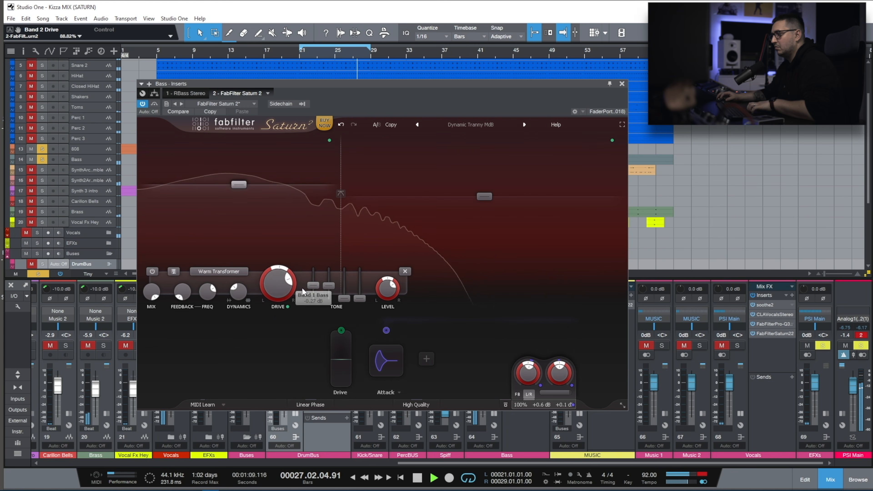
pyautogui.click(404, 241)
# Change Band 2's style to Gentle Transformer, adjust its tone sliders and compare the bass with the saturator bypassed.
pyautogui.click(425, 271)
pyautogui.moveTo(428, 321)
pyautogui.click(501, 321)
pyautogui.moveTo(519, 268); pyautogui.dragTo(543, 250)
pyautogui.moveTo(536, 297); pyautogui.dragTo(538, 293)
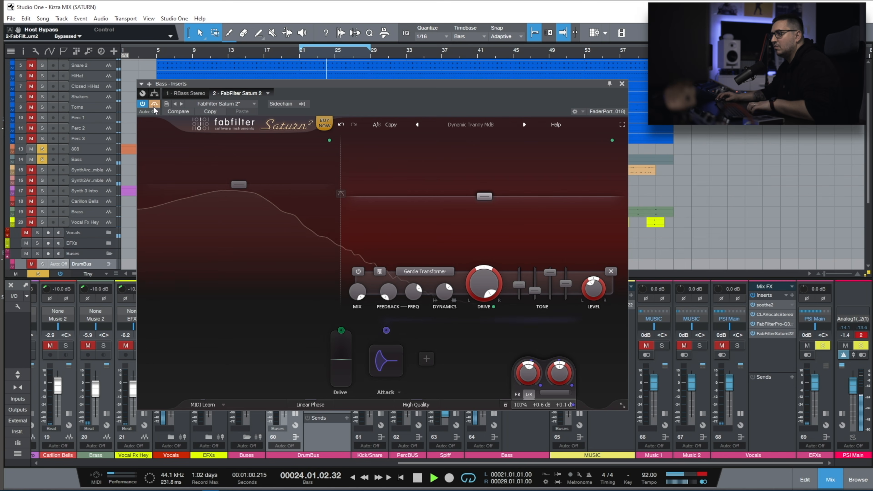
# Audition the Drive presets Loop Sharpening O, Old Tape Crunch SM and Powered Up FL on the bass.
pyautogui.click(525, 125)
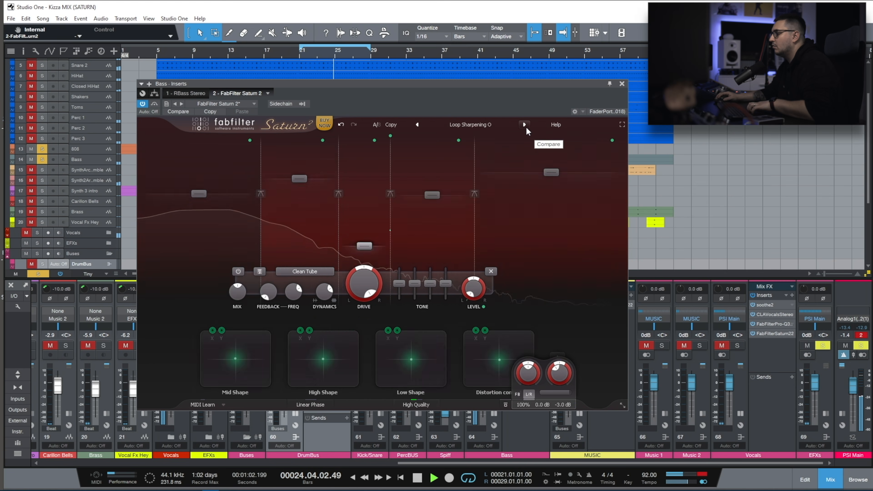
pyautogui.click(525, 124)
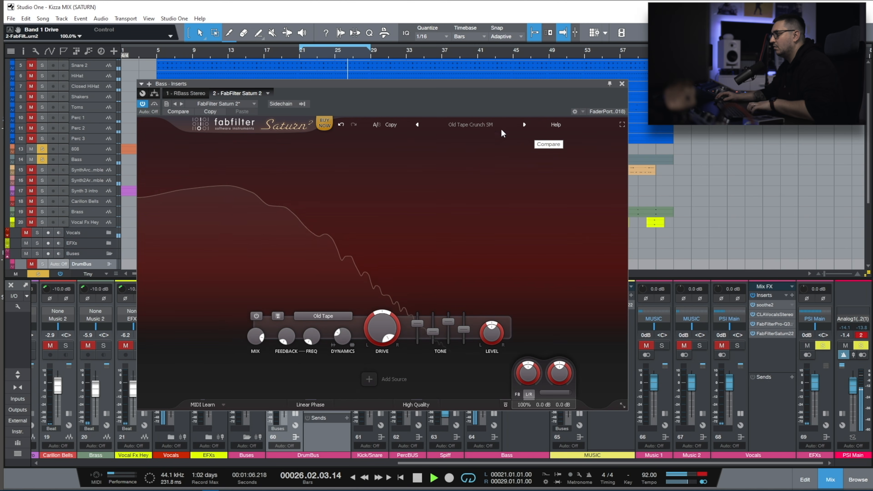
pyautogui.click(525, 125)
# Audition the guitar amp presets Back in the Day O, Bass DI Heft bM, Crancked 70's Stack MdB and Dynamic 7ender MdB on the bass.
pyautogui.click(467, 125)
pyautogui.moveTo(465, 146)
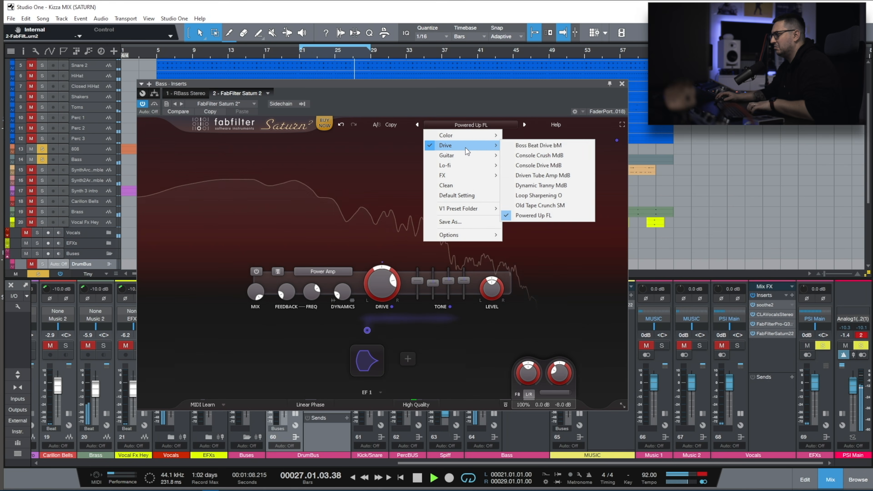
pyautogui.moveTo(452, 166)
pyautogui.moveTo(540, 156)
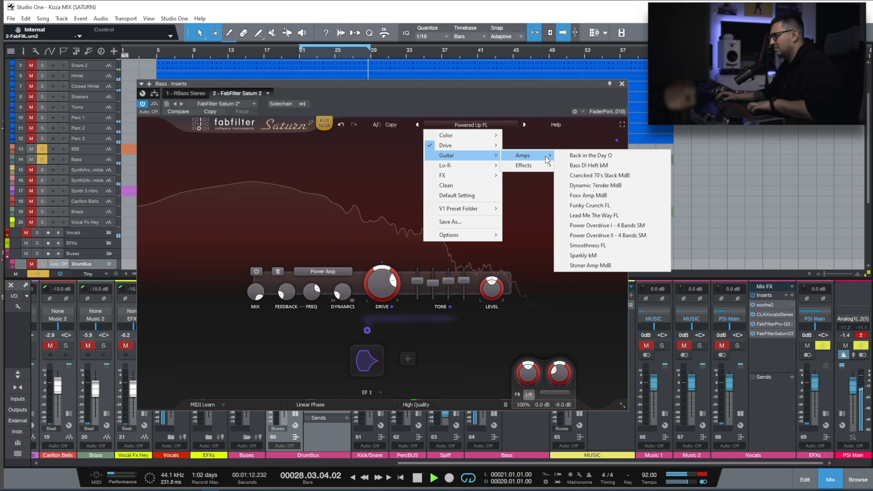
pyautogui.click(581, 155)
pyautogui.click(525, 126)
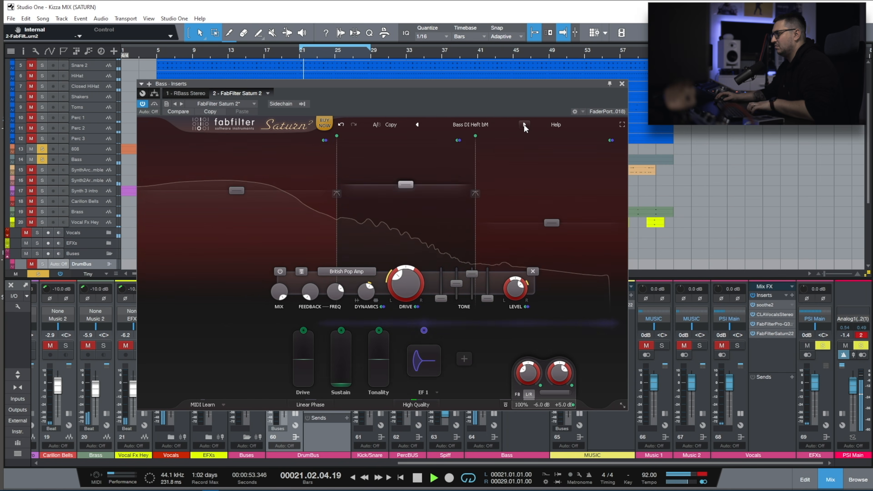
pyautogui.click(524, 126)
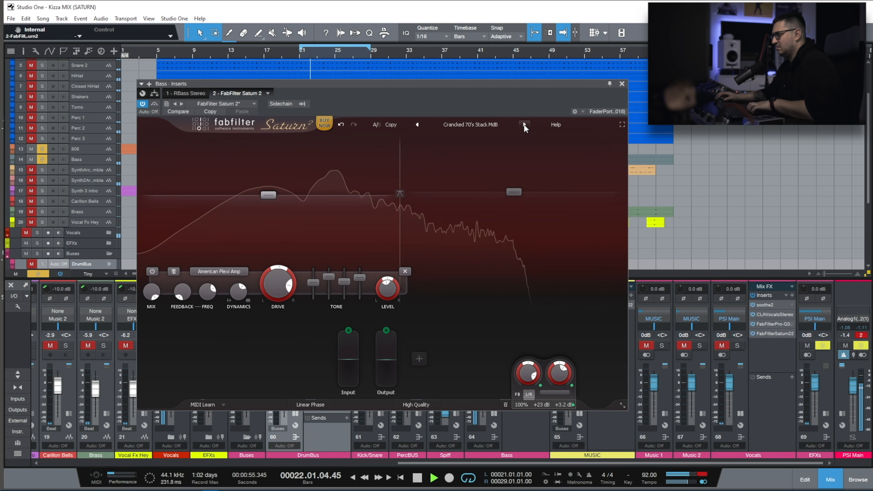
pyautogui.click(524, 126)
# Audition the guitar effects presets on the bass, ending with Harmonic Tremolo MdB.
pyautogui.click(471, 125)
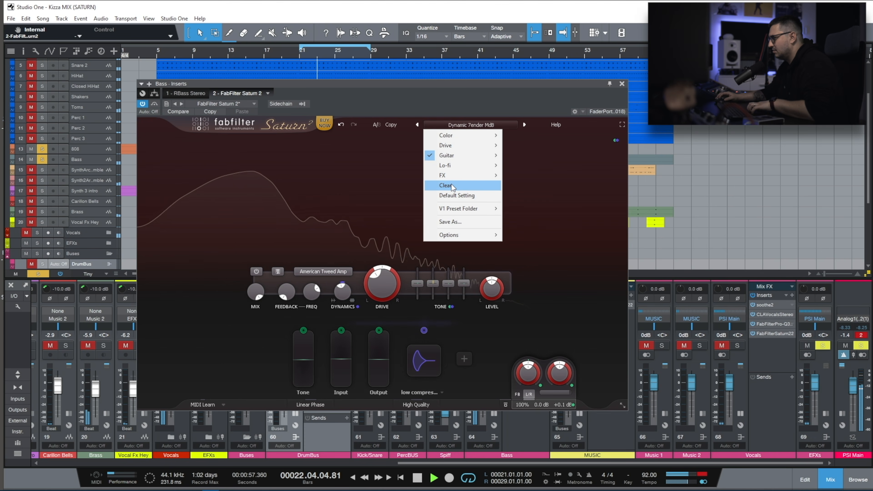
pyautogui.moveTo(446, 157)
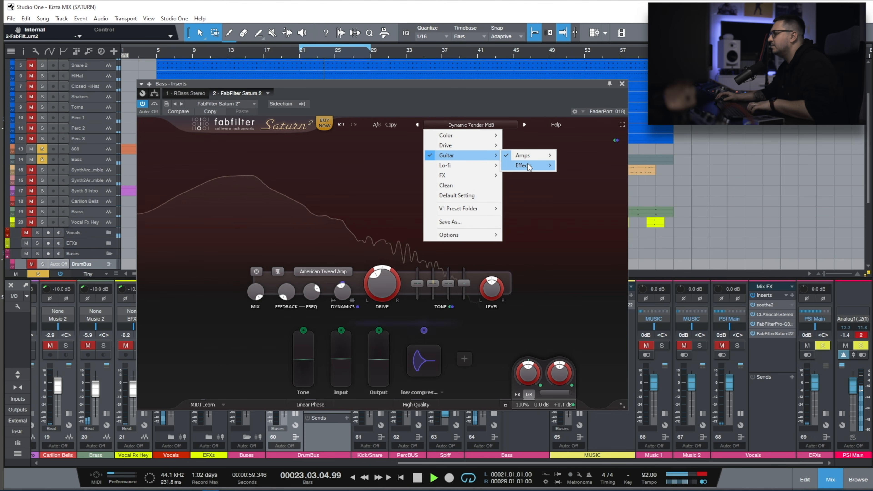
pyautogui.moveTo(530, 166)
pyautogui.click(581, 167)
pyautogui.click(525, 125)
# Audition the FX presets Wookies MdB, Tide Rolls In O and the one before it on the bass.
pyautogui.click(471, 125)
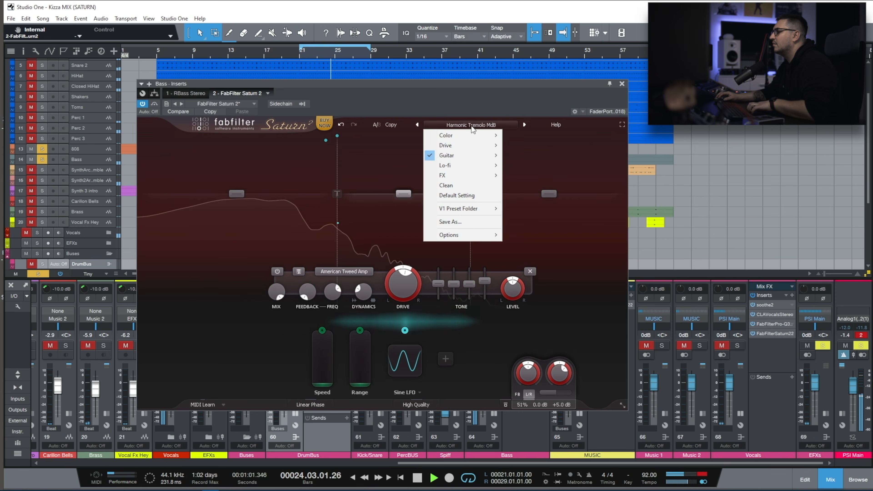
pyautogui.moveTo(444, 175)
pyautogui.click(532, 366)
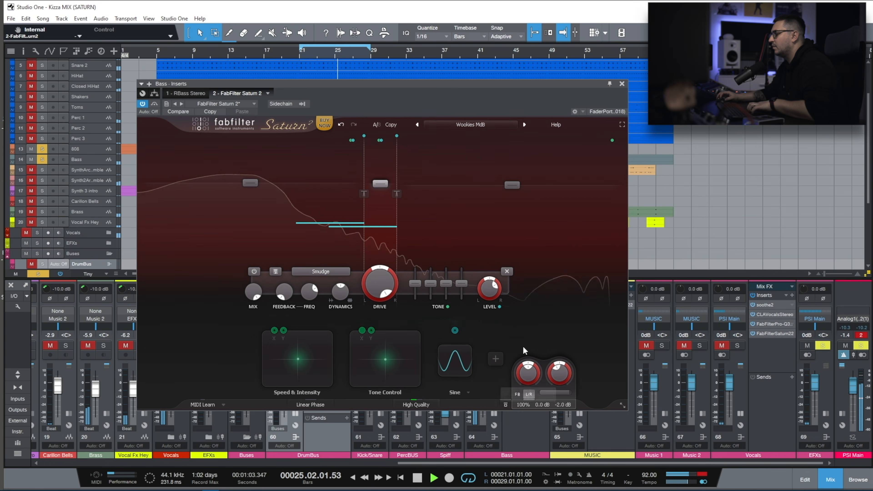
pyautogui.click(418, 124)
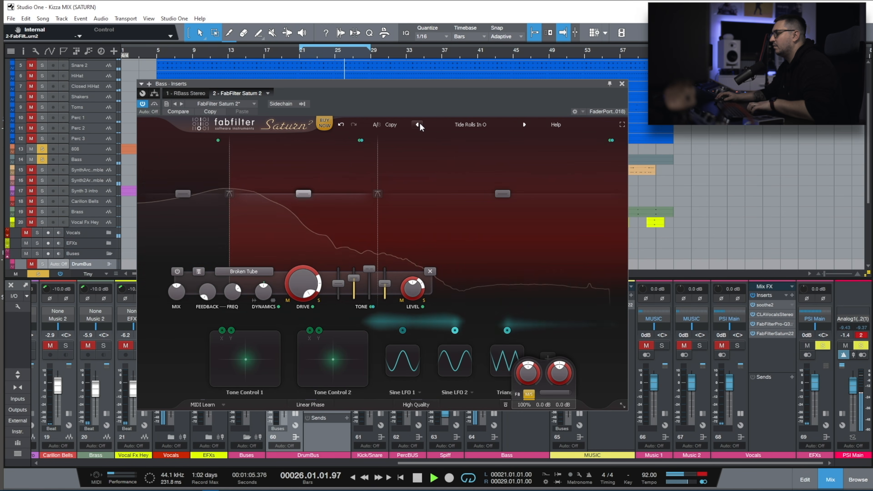
pyautogui.click(418, 125)
# Audition the Lo-fi preset LoFi Add I SM on the bass while varying Band 1 drive.
pyautogui.click(470, 125)
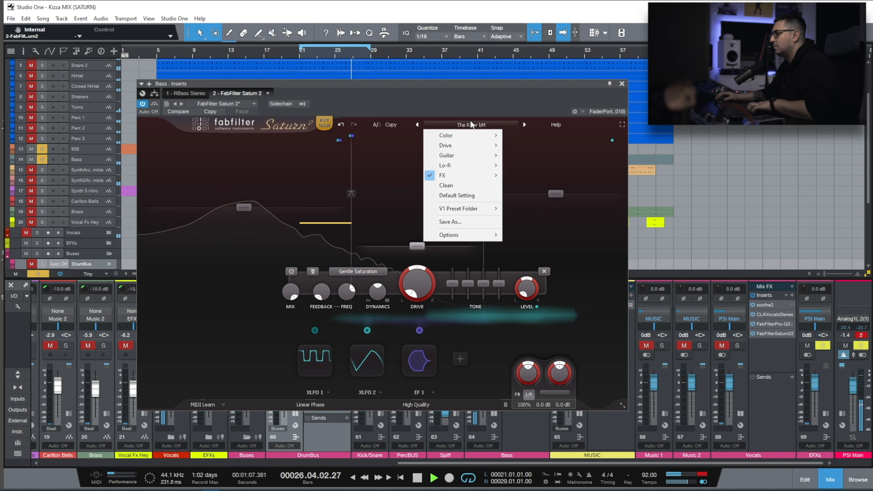
pyautogui.moveTo(447, 166)
pyautogui.click(544, 216)
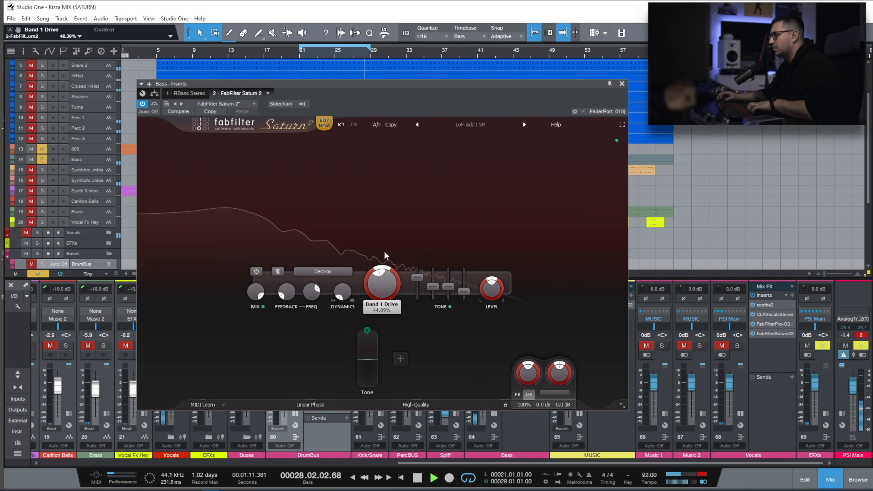
# Load the Clean preset on the bass, switch it to heavily driven Gentle Transformer saturation and set Band 1 dynamics to about -0.191.
pyautogui.click(470, 125)
pyautogui.click(443, 186)
pyautogui.click(323, 316)
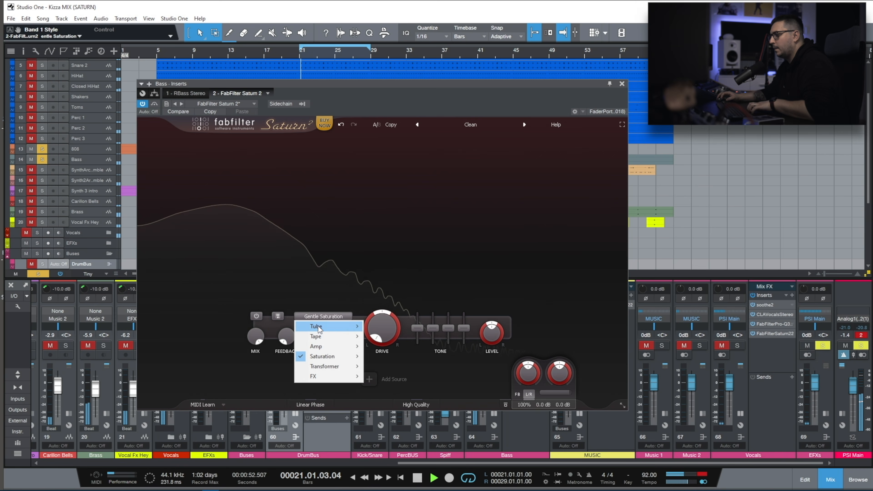
pyautogui.moveTo(325, 366)
pyautogui.click(400, 377)
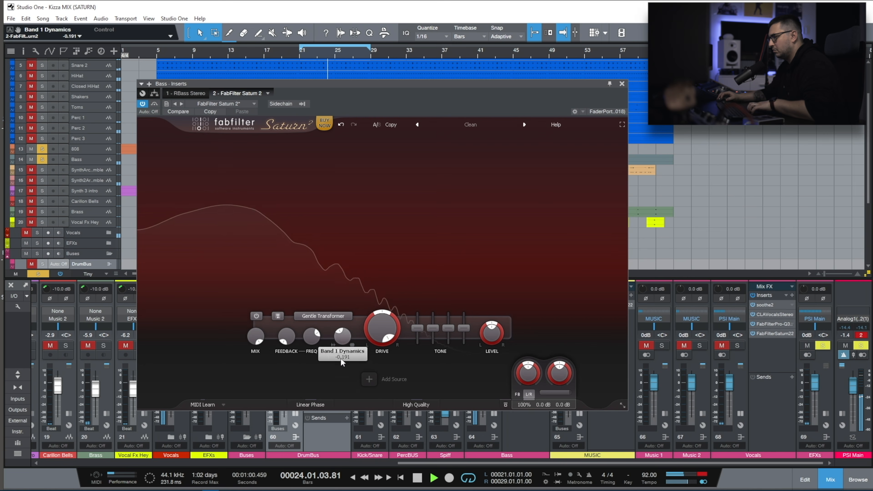
# Set the bass saturator's High Quality mode to Good.
pyautogui.click(410, 406)
pyautogui.click(415, 426)
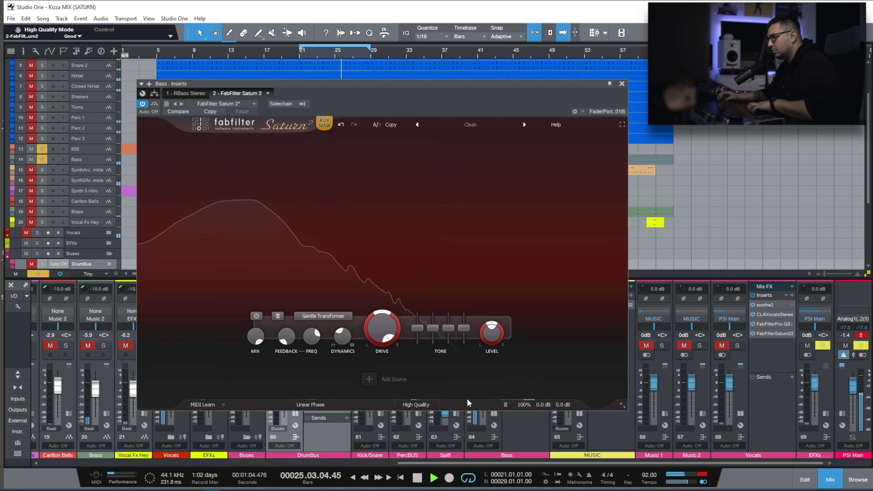
# Close the bass saturator, open Saturn 2 on the DrumBus and set Band 1 to Subtle Transformer with 100% drive.
pyautogui.click(621, 84)
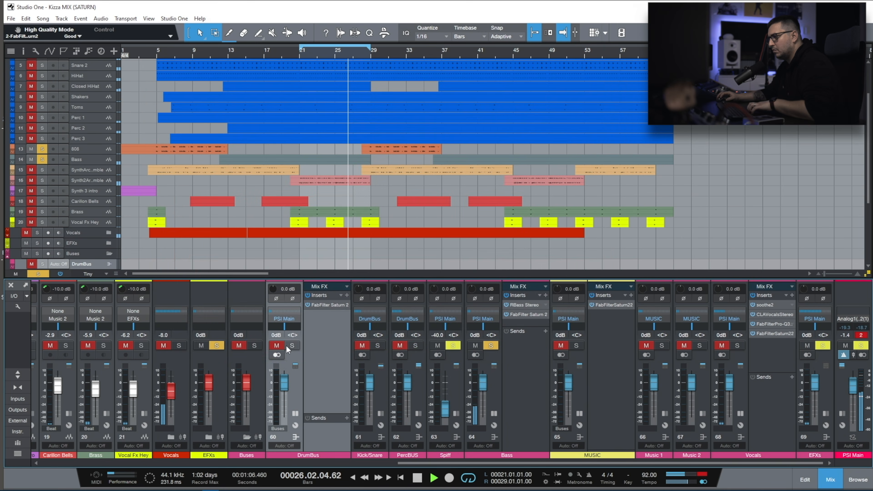
pyautogui.click(324, 303)
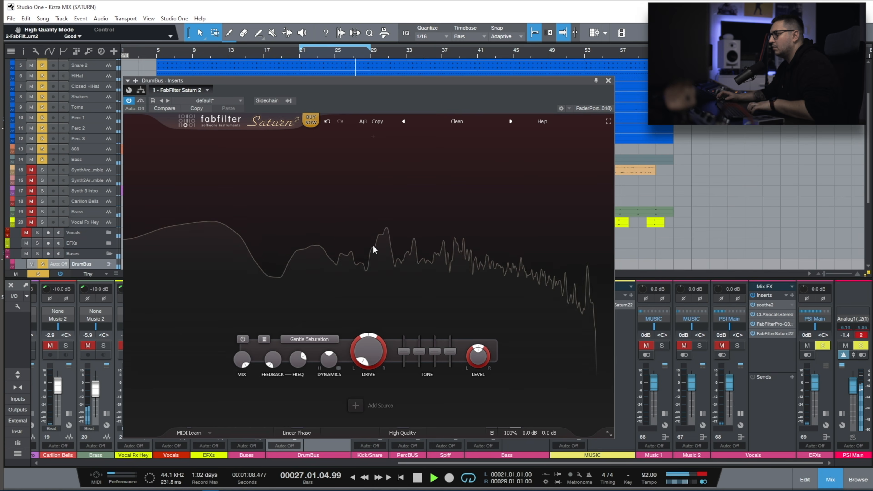
pyautogui.click(309, 339)
pyautogui.moveTo(311, 389)
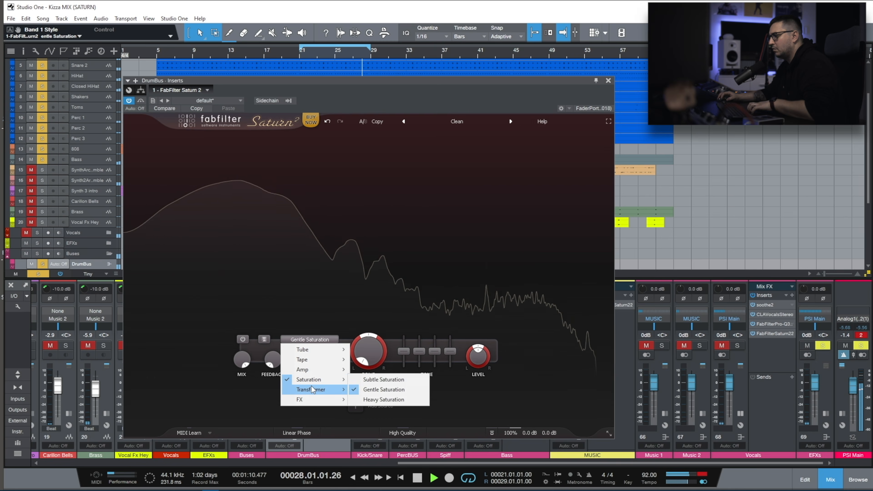
pyautogui.click(386, 390)
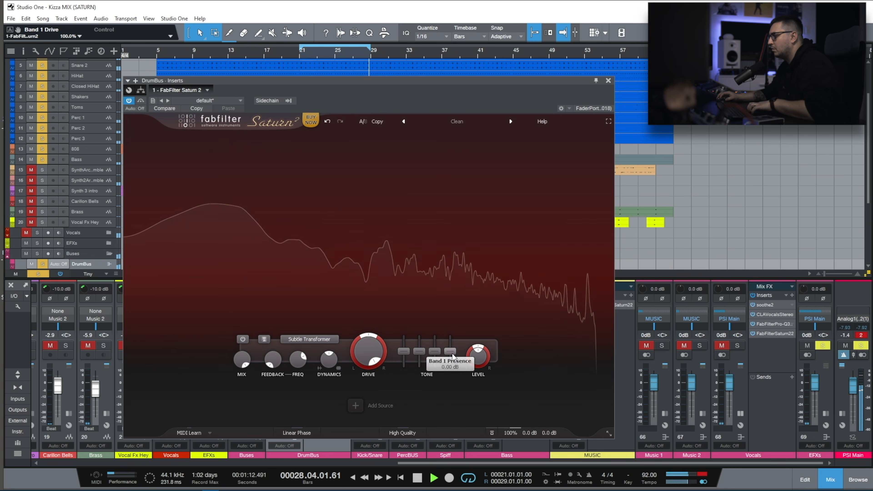
# Split the DrumBus saturation into two bands and set Band 2 to Gentle Transformer.
pyautogui.click(394, 137)
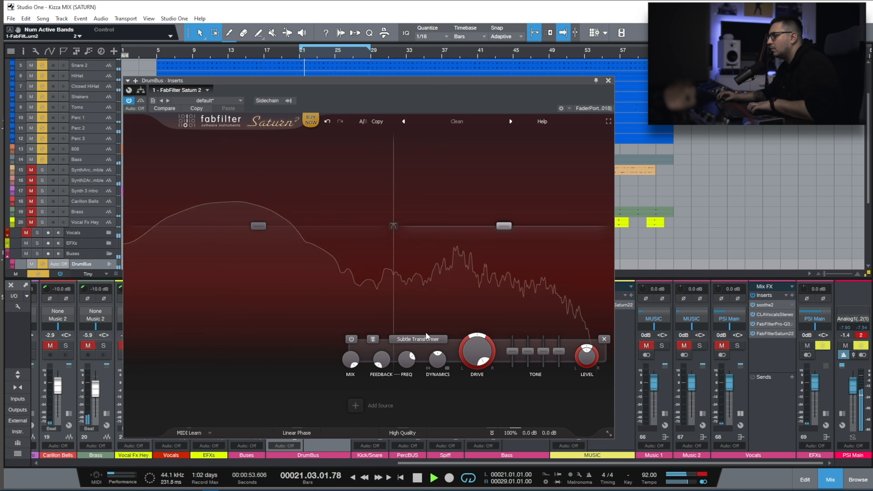
pyautogui.click(418, 339)
pyautogui.moveTo(417, 389)
pyautogui.click(487, 398)
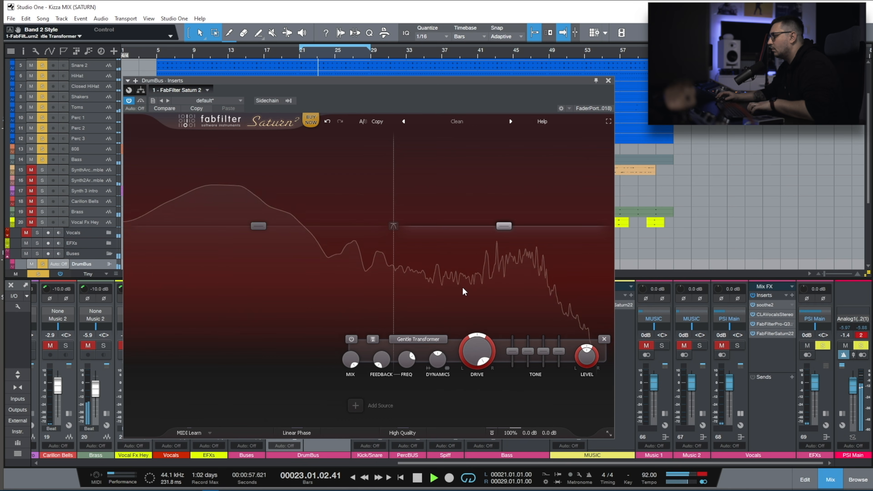
# Audition Warm Transformer on the DrumBus's Band 2 and return it to Gentle Transformer.
pyautogui.click(430, 340)
pyautogui.moveTo(430, 389)
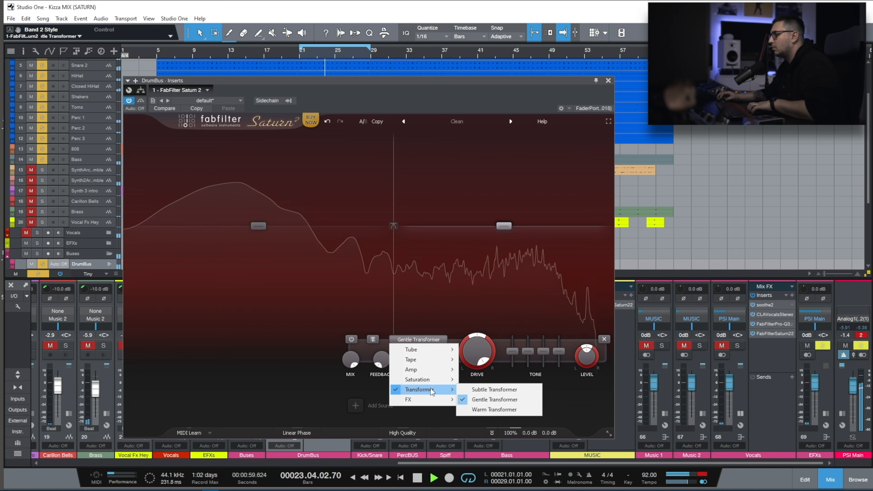
pyautogui.click(500, 409)
pyautogui.click(423, 341)
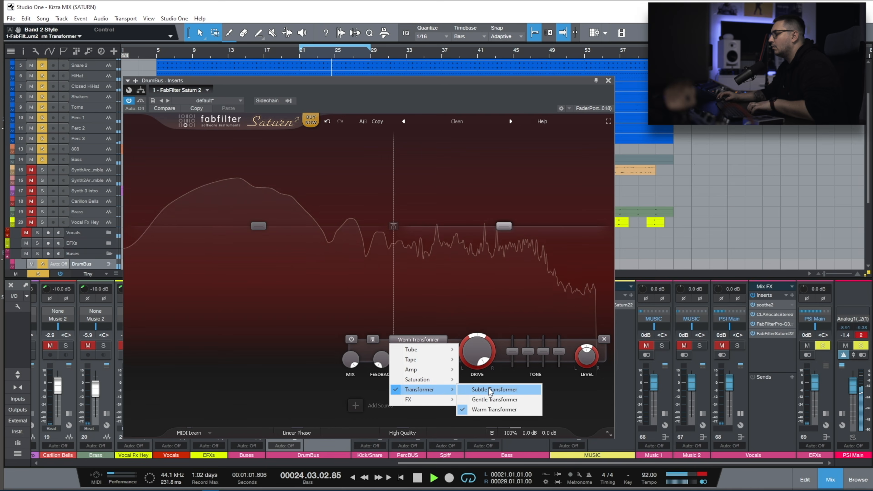
pyautogui.click(486, 400)
# Set the DrumBus's Band 1 to Gentle Transformer with about 76.8% drive and Band 2 drive to about 76.1%.
pyautogui.click(346, 282)
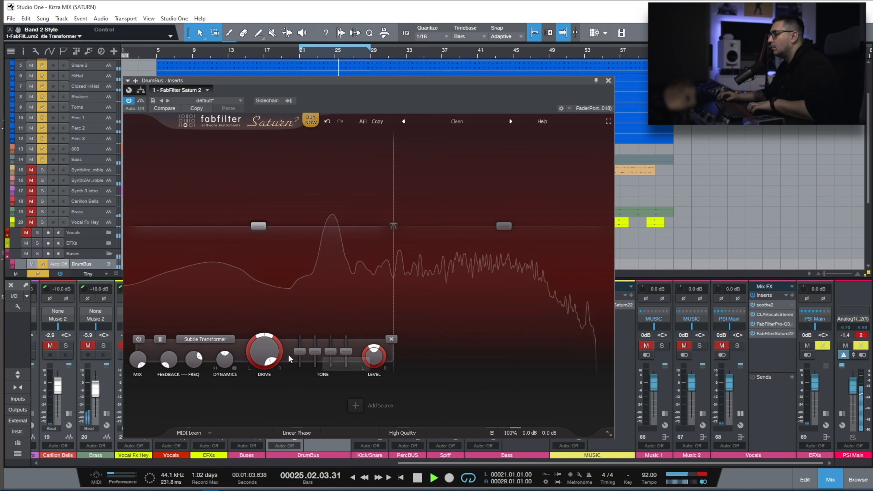
pyautogui.click(205, 339)
pyautogui.moveTo(214, 391)
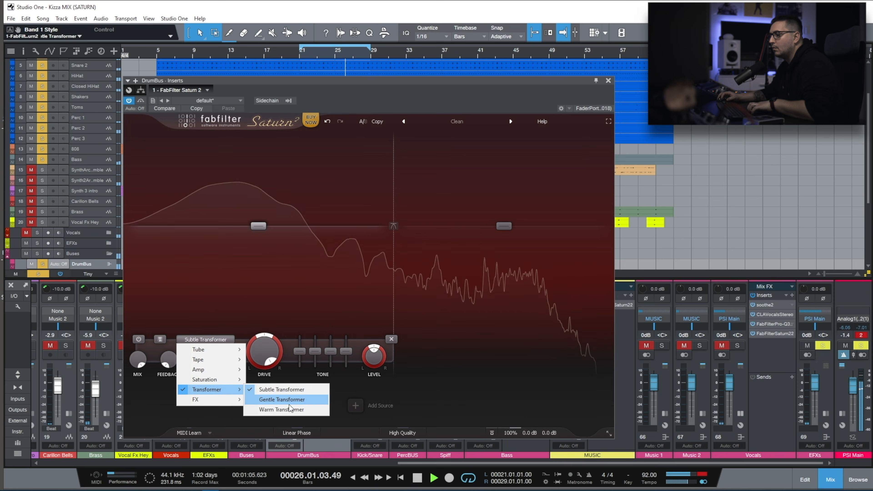
pyautogui.click(281, 399)
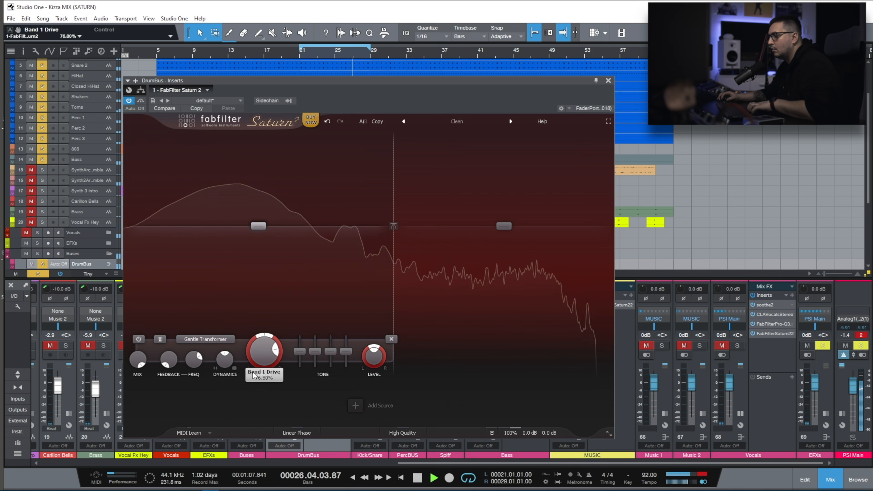
pyautogui.click(464, 265)
pyautogui.moveTo(466, 352); pyautogui.dragTo(463, 377)
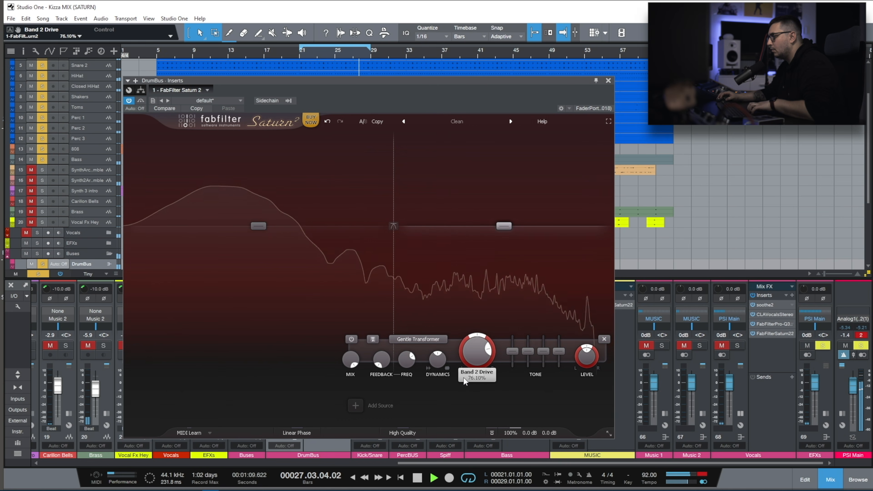
# Adjust the Dynamics of both DrumBus bands, compare against the bypassed saturator and close the plug-in window.
pyautogui.click(140, 100)
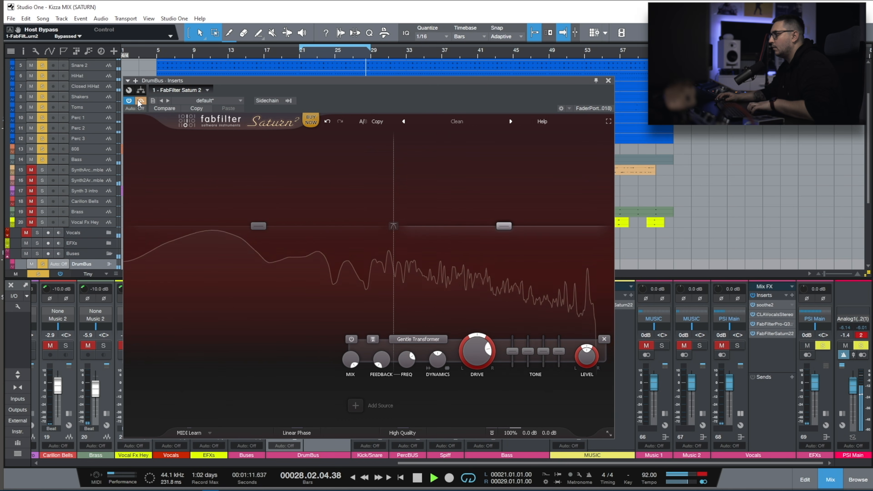
pyautogui.click(300, 290)
pyautogui.moveTo(219, 352)
pyautogui.mouseDown()
pyautogui.moveTo(204, 456)
pyautogui.moveTo(209, 342)
pyautogui.mouseUp()
pyautogui.click(457, 277)
pyautogui.moveTo(438, 359); pyautogui.dragTo(420, 402)
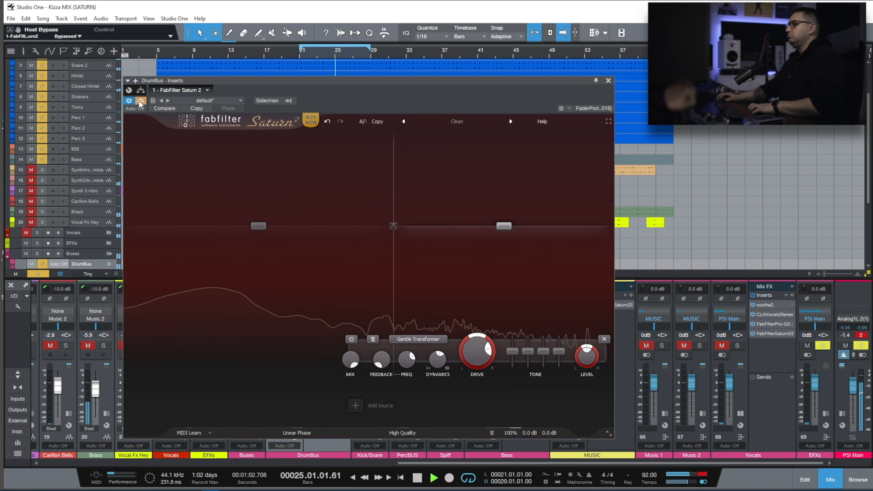
pyautogui.click(608, 81)
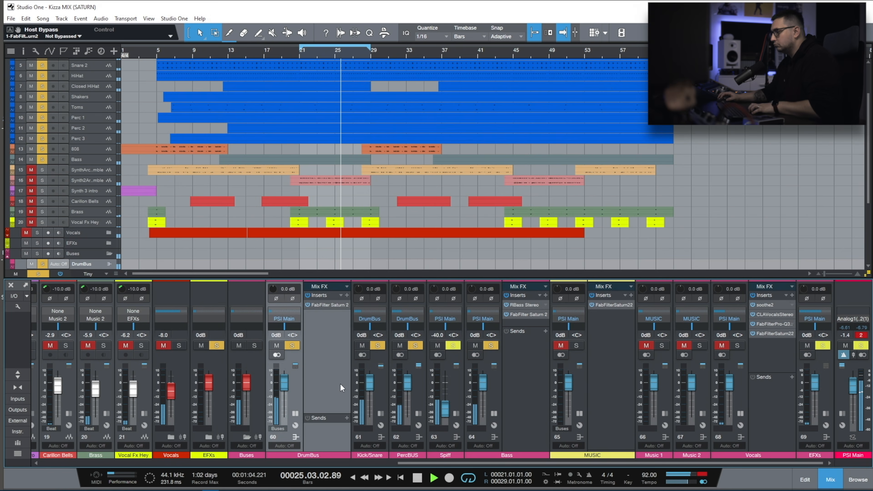
# Isolate the MUSIC bus with its Saturn 2 open and set the Band 1 Bass tone to about -0.35 dB.
pyautogui.click(295, 413)
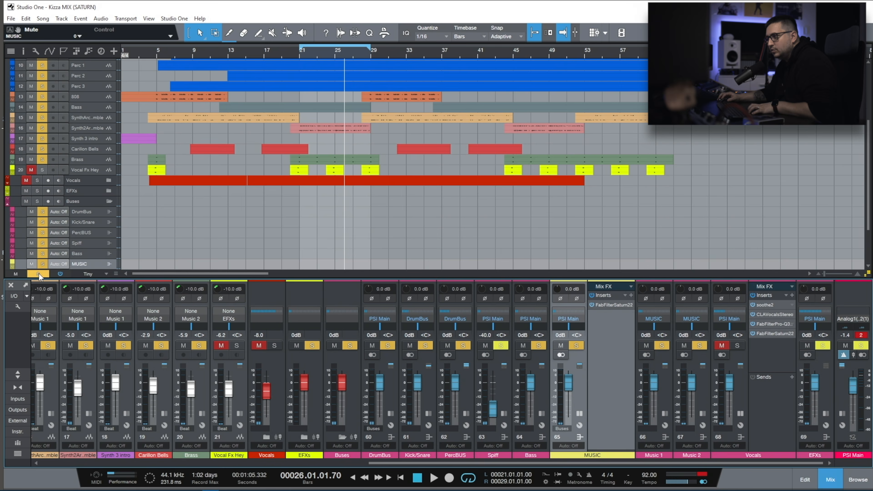
pyautogui.click(38, 273)
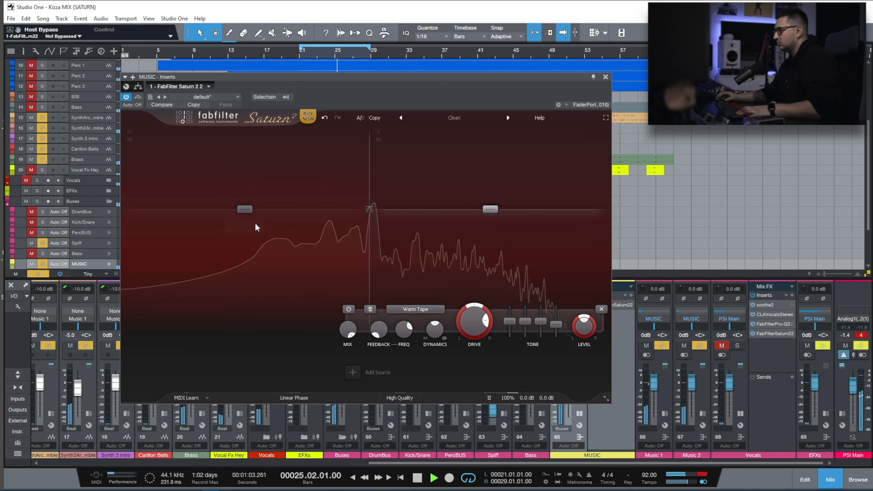
pyautogui.click(247, 253)
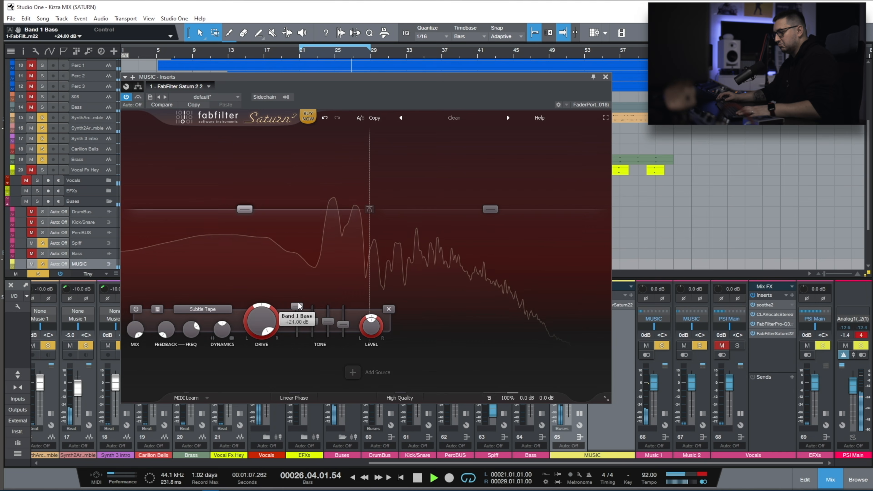
pyautogui.moveTo(299, 304); pyautogui.dragTo(295, 322)
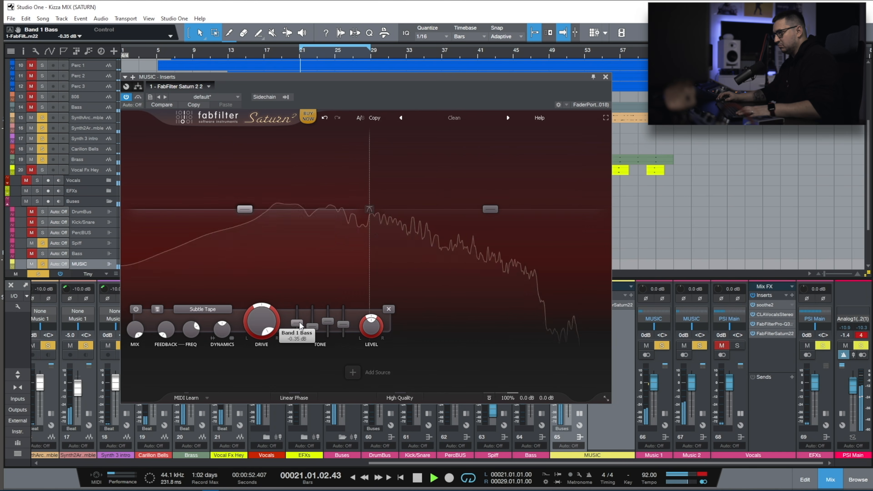
# Audition the Breakdown FX style on the MUSIC bus's Band 2 while varying its Presence and drive.
pyautogui.click(462, 258)
pyautogui.click(415, 309)
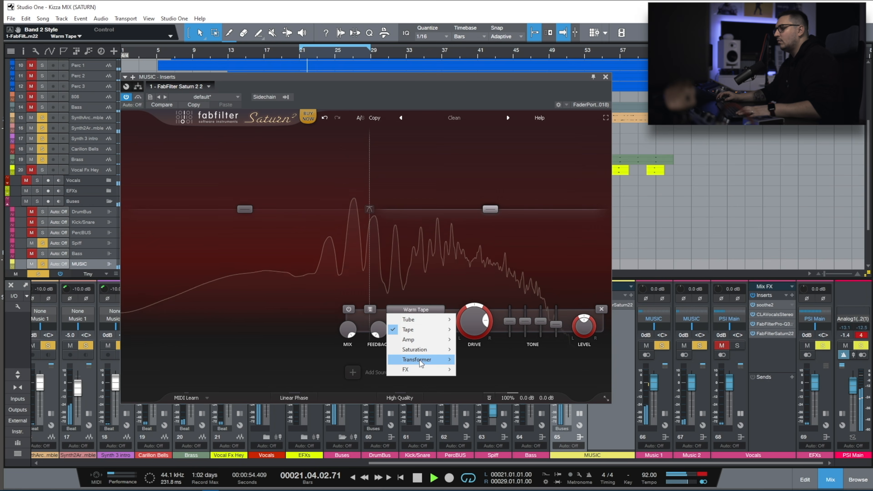
pyautogui.moveTo(426, 370)
pyautogui.click(483, 380)
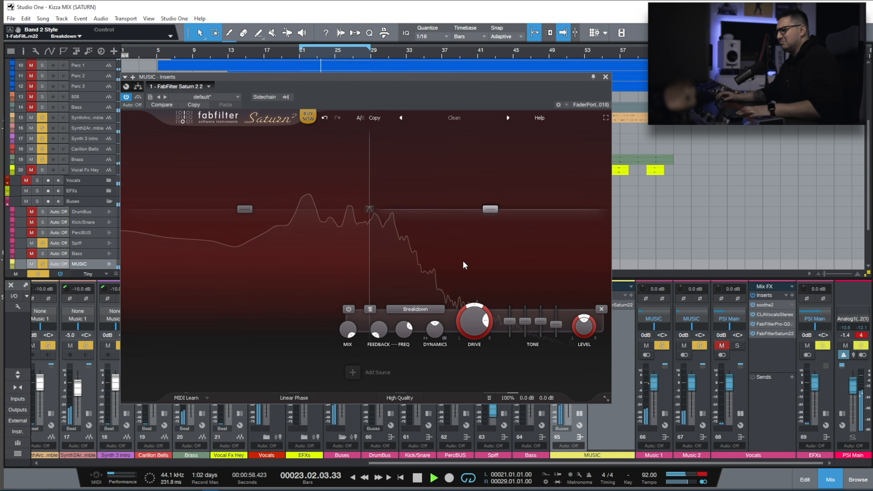
pyautogui.moveTo(555, 325); pyautogui.dragTo(553, 372)
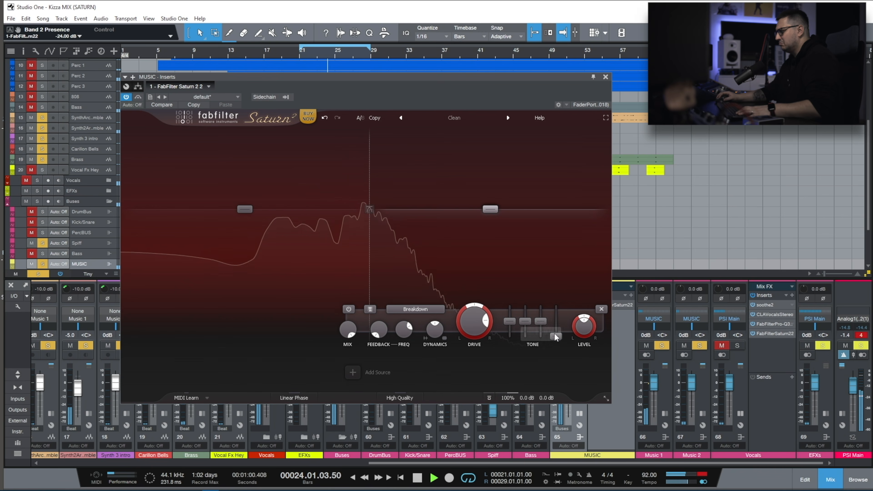
pyautogui.moveTo(556, 307); pyautogui.dragTo(556, 327)
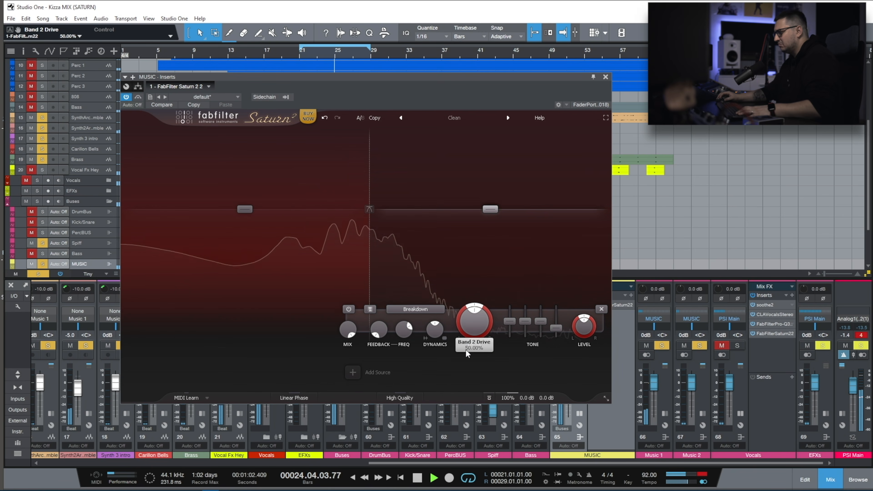
pyautogui.moveTo(465, 349); pyautogui.dragTo(485, 318)
# Switch the MUSIC bus's Band 2 to the Rectify style, lower its drive and set its Dynamics to about -0.284.
pyautogui.click(422, 309)
pyautogui.moveTo(434, 369)
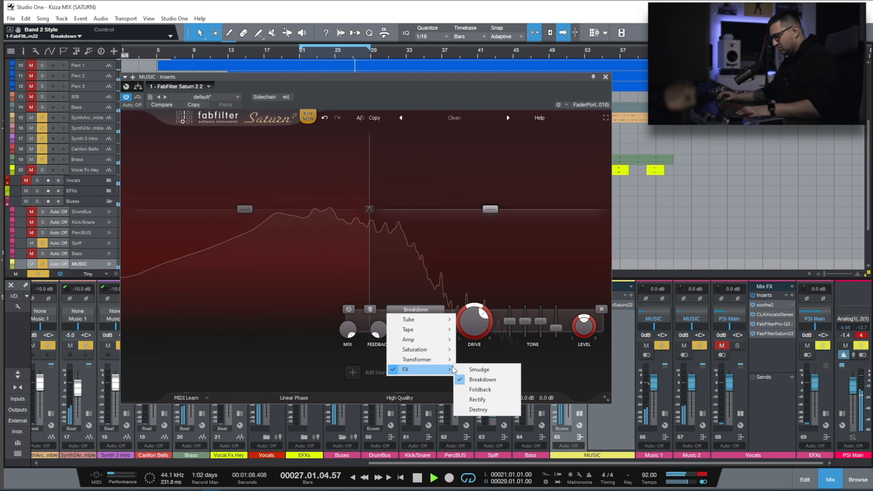
pyautogui.click(477, 400)
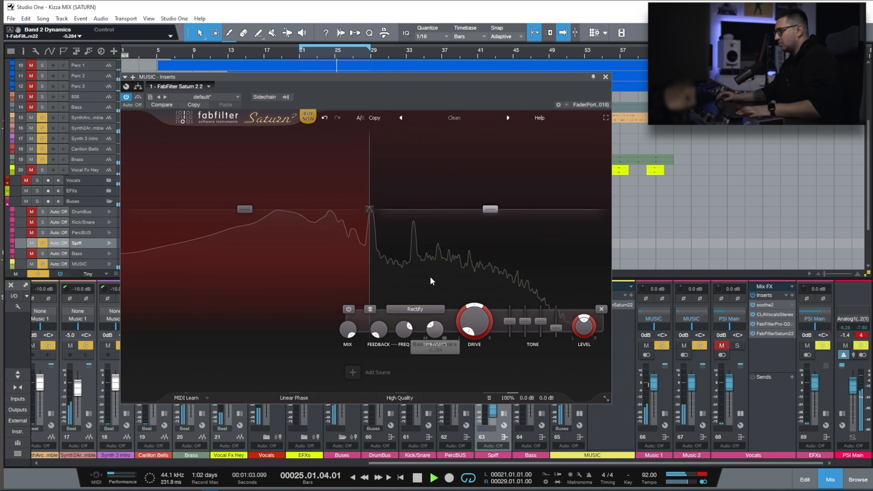
# Audition Subtle Saturation and Subtle Tape on the MUSIC bus's Band 2.
pyautogui.click(428, 311)
pyautogui.moveTo(423, 350)
pyautogui.click(481, 349)
pyautogui.click(416, 309)
pyautogui.moveTo(429, 329)
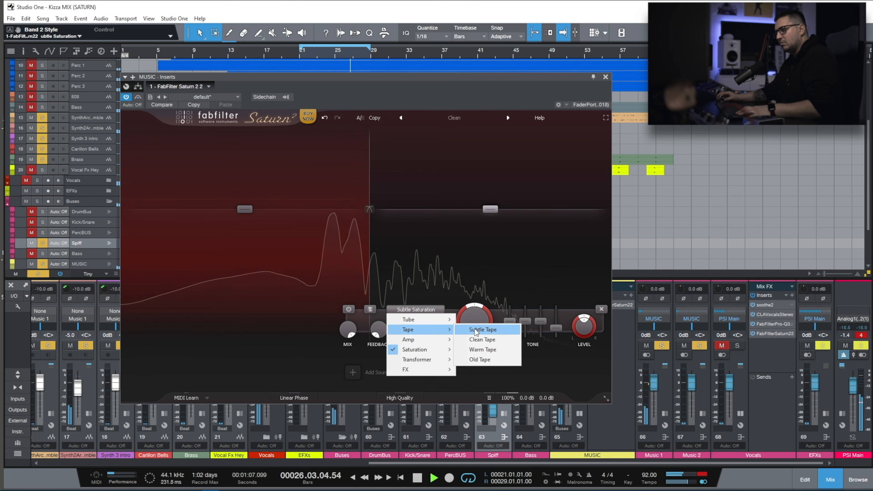
pyautogui.click(482, 330)
# Set the MUSIC bus's Band 2 to Warm Tube with 100% drive.
pyautogui.click(409, 310)
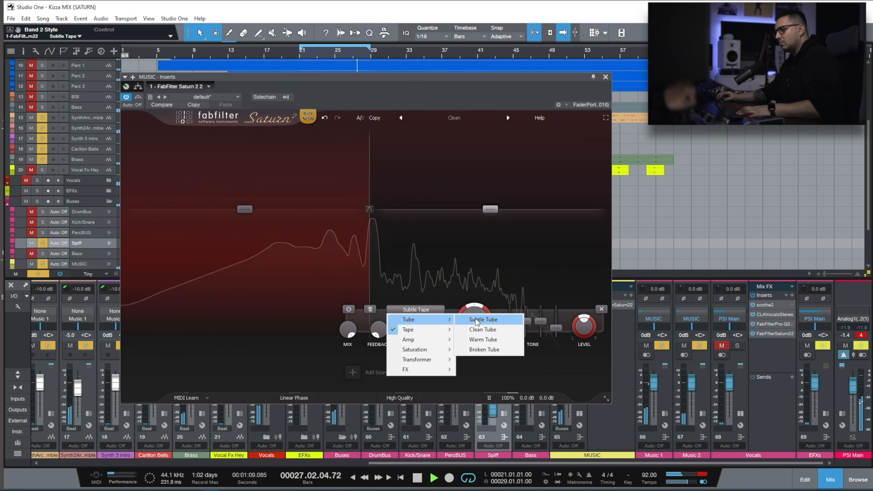
pyautogui.click(481, 341)
pyautogui.moveTo(476, 311); pyautogui.dragTo(488, 217)
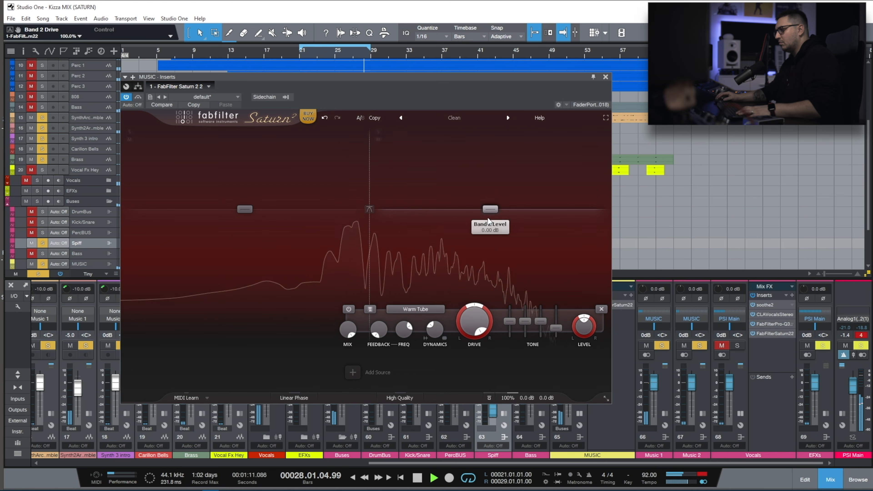
# Reset the MUSIC bus's Band 2 Presence to 0 dB and compare the sound with the saturator bypassed.
pyautogui.click(140, 97)
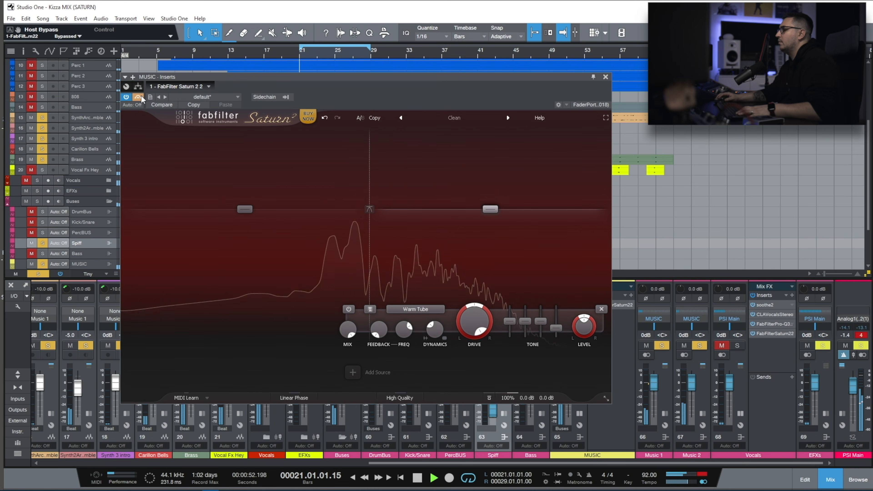
pyautogui.doubleClick(554, 328)
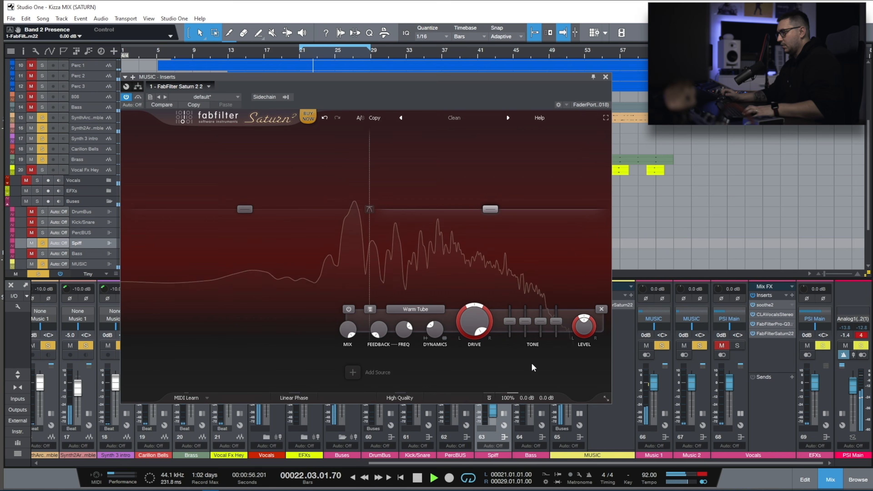
pyautogui.click(138, 98)
pyautogui.click(138, 97)
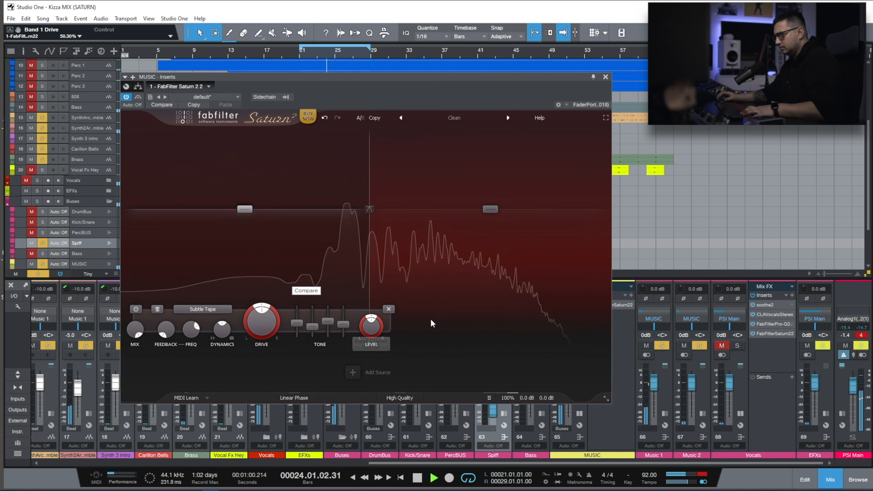
# Reduce Band 2 drive on the MUSIC bus, compare it against bypass and close the saturator.
pyautogui.click(431, 321)
pyautogui.moveTo(465, 330); pyautogui.dragTo(456, 362)
pyautogui.click(138, 100)
pyautogui.click(606, 77)
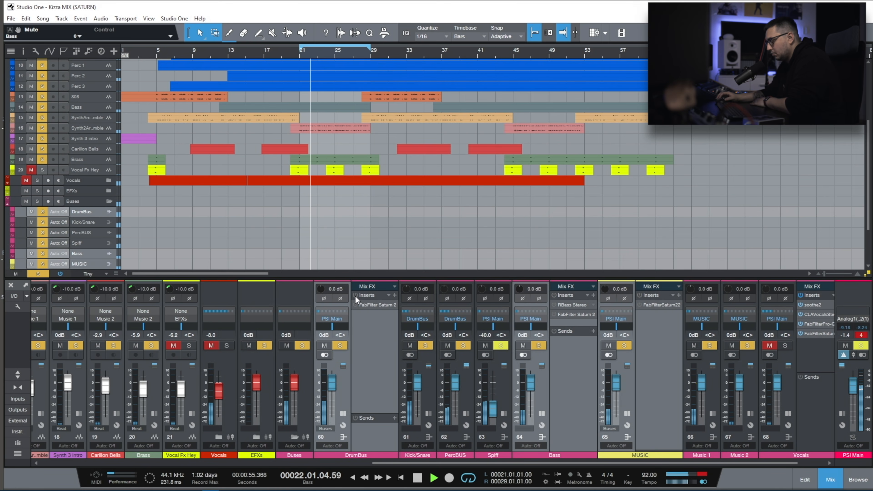
# Re-enable the inserts of the DrumBus, Bass and MUSIC buses together and collapse their insert views in the mixer.
pyautogui.click(354, 296)
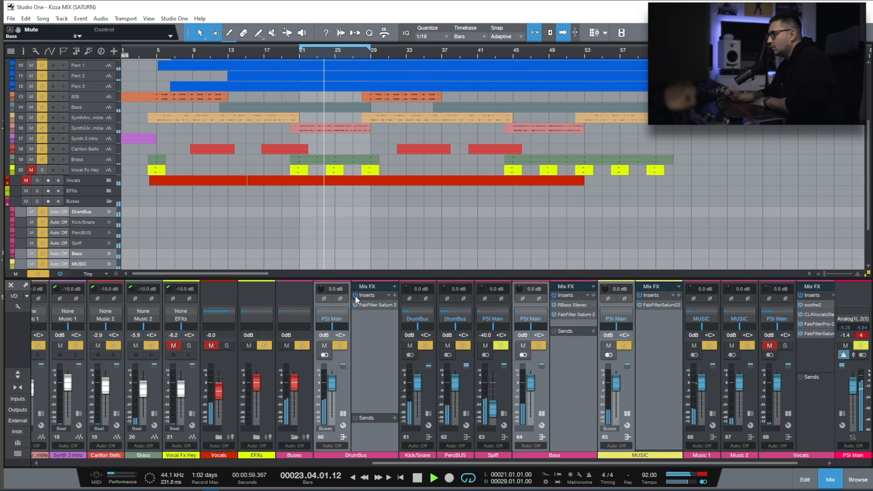
pyautogui.scroll(-1, 352, 417)
pyautogui.click(325, 413)
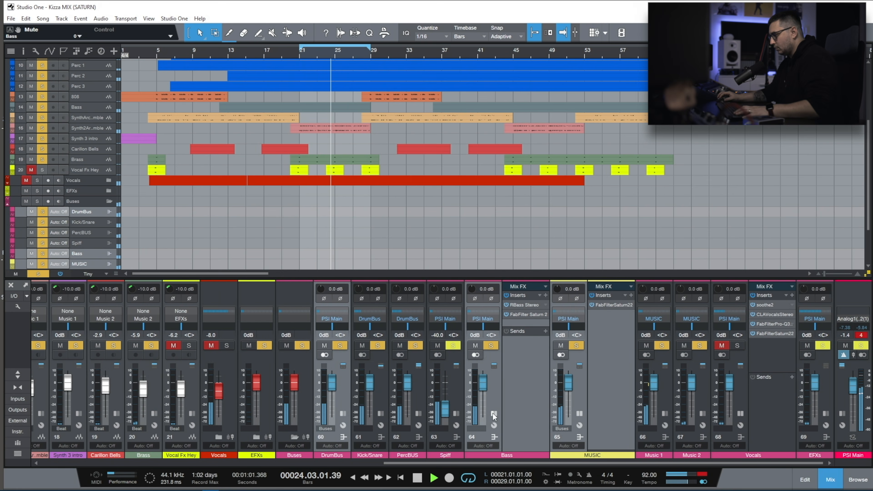
pyautogui.click(494, 414)
pyautogui.click(579, 414)
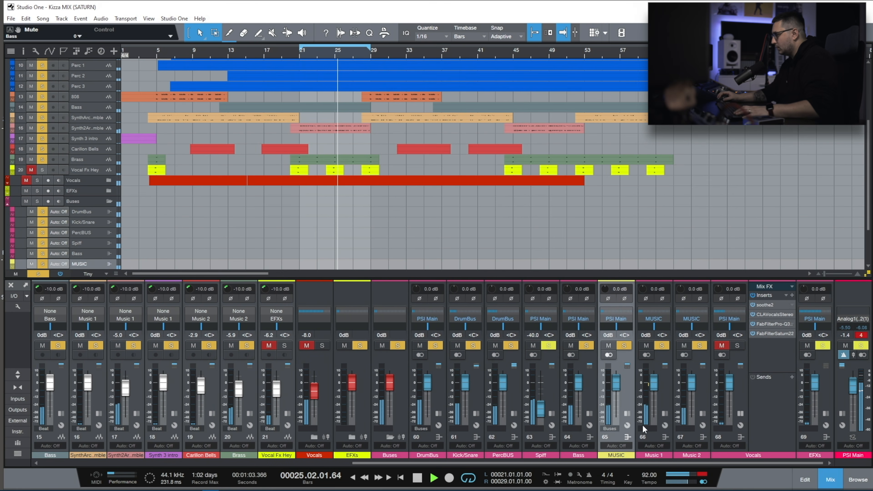
# Set Band 1 of the Vocals saturator to Subtle Tube, audition the drive at 100% and reduce it to about 59%.
pyautogui.click(38, 274)
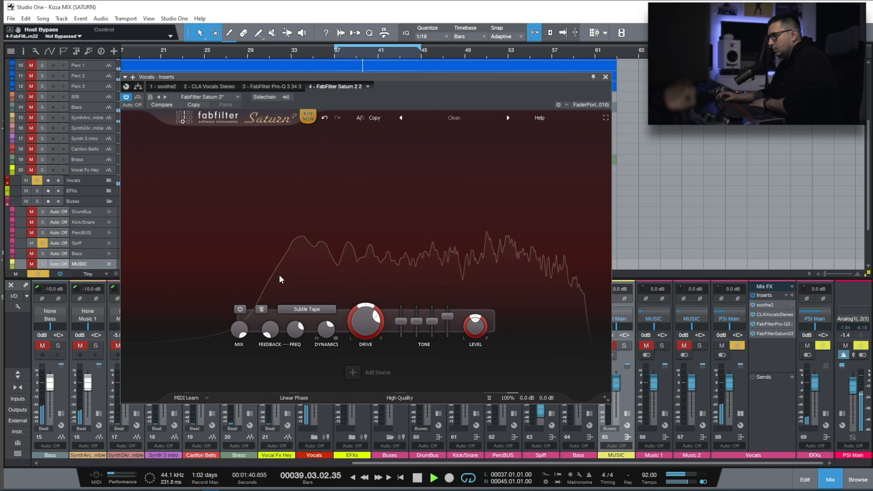
pyautogui.click(307, 310)
pyautogui.moveTo(307, 319)
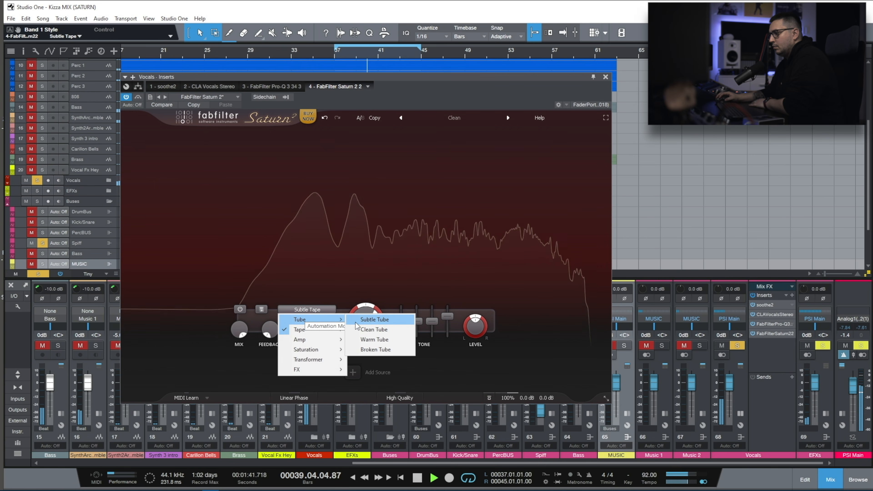
pyautogui.click(379, 319)
pyautogui.moveTo(367, 321); pyautogui.dragTo(366, 248)
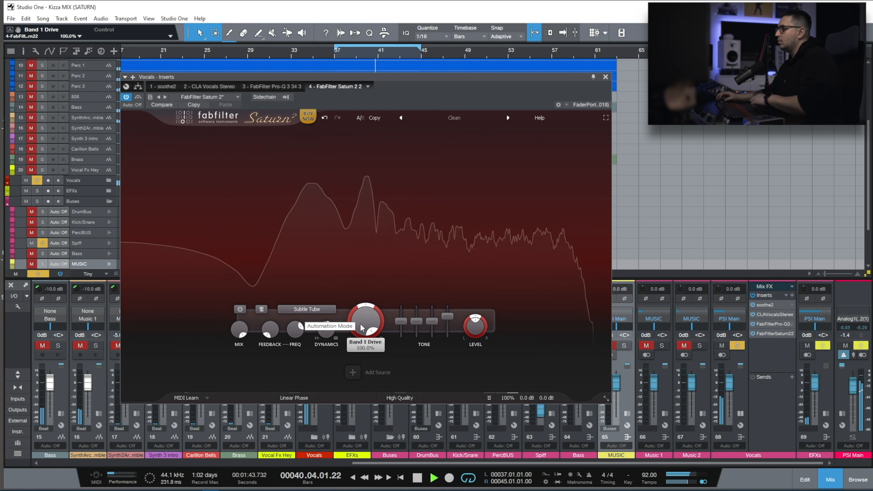
pyautogui.moveTo(363, 325); pyautogui.dragTo(343, 368)
# Split the vocal spectrum into three bands, set the middle band to Warm Tape and raise its drive.
pyautogui.click(392, 133)
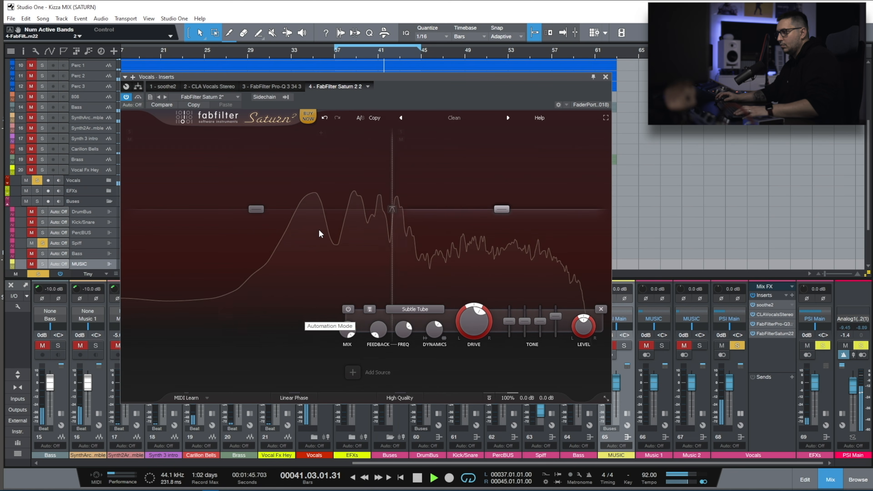
pyautogui.click(239, 133)
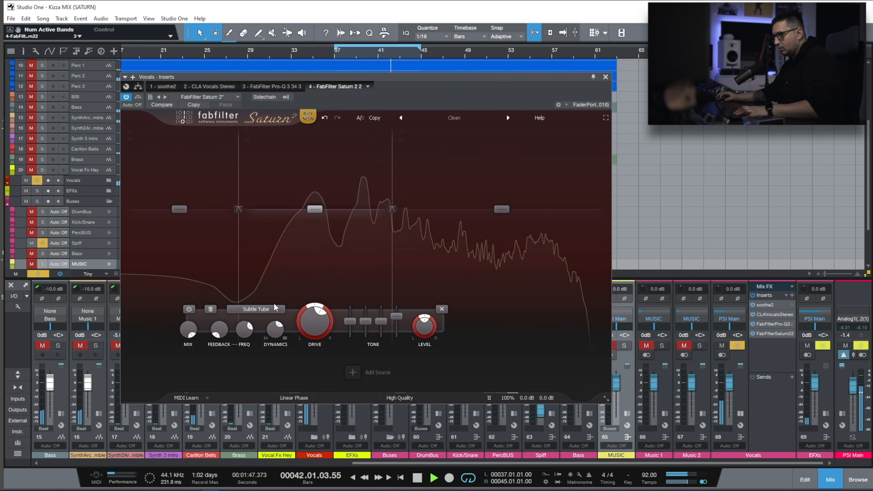
pyautogui.click(256, 309)
pyautogui.moveTo(277, 330)
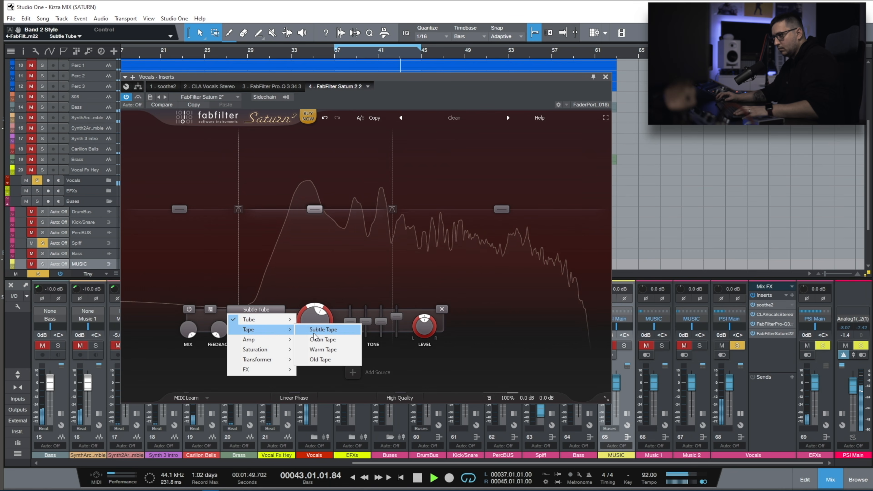
pyautogui.click(330, 350)
pyautogui.moveTo(314, 322); pyautogui.dragTo(320, 274)
# Set the Band 2 crossover slope to 48 dB/oct and move that crossover to a lower frequency.
pyautogui.click(393, 210)
pyautogui.click(393, 210)
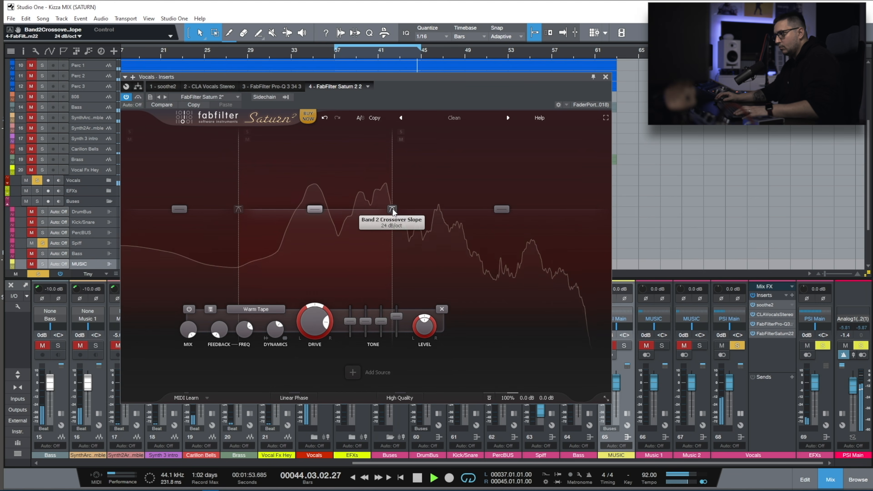
pyautogui.click(396, 211)
pyautogui.click(405, 241)
pyautogui.click(393, 209)
pyautogui.click(406, 259)
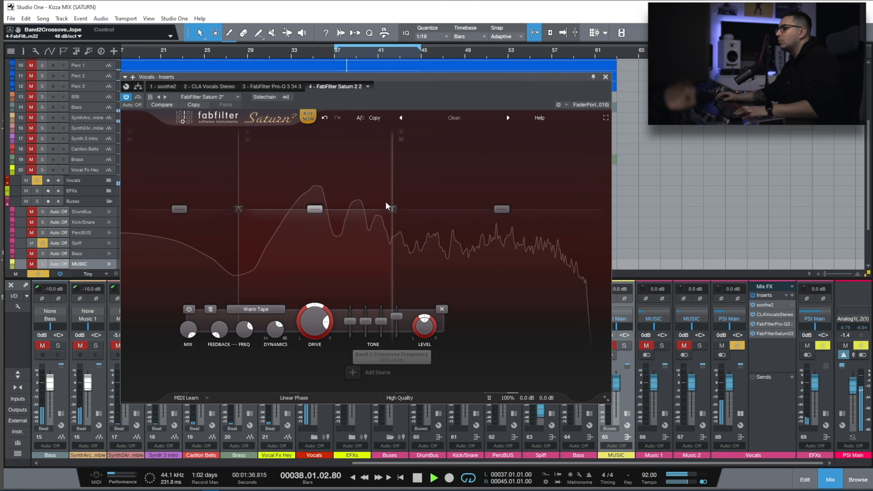
pyautogui.moveTo(391, 141); pyautogui.dragTo(370, 155)
# Set the Band 1 crossover slope to 6 dB/oct and raise its frequency to about 131 Hz.
pyautogui.click(239, 208)
pyautogui.click(240, 203)
pyautogui.click(239, 210)
pyautogui.click(253, 219)
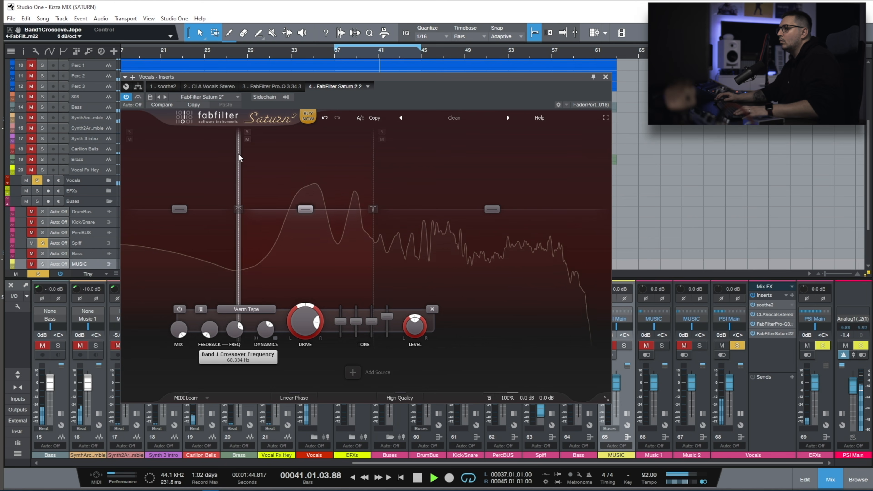
pyautogui.moveTo(240, 158); pyautogui.dragTo(278, 159)
# Narrow Band 2 by lowering its upper crossover while listening to the band in solo.
pyautogui.click(287, 133)
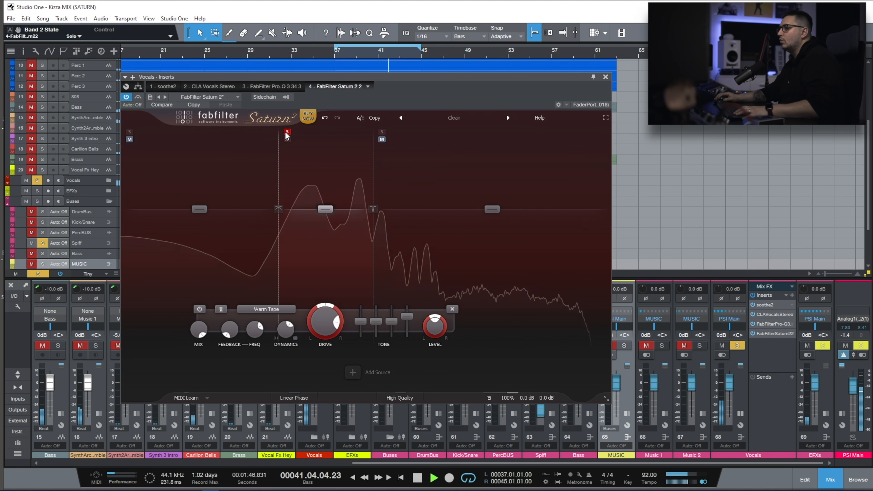
pyautogui.moveTo(375, 208); pyautogui.dragTo(338, 194)
pyautogui.click(288, 132)
# Audition Band 2 with more drive, lower the Band 1 crossover frequency and bring Band 2's drive to about 60%.
pyautogui.moveTo(302, 314); pyautogui.dragTo(299, 283)
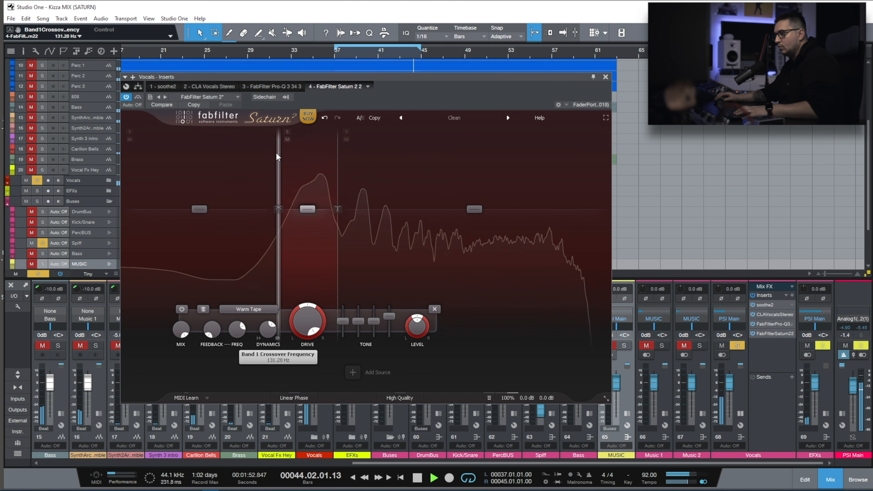
pyautogui.moveTo(278, 156); pyautogui.dragTo(242, 160)
pyautogui.moveTo(290, 322); pyautogui.dragTo(278, 361)
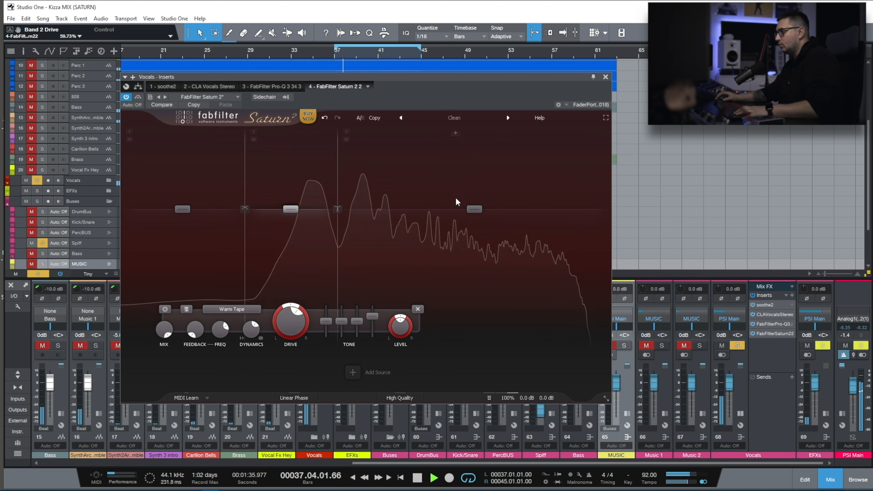
# Add a fourth band for the vocal's high end, set its Presence to 0 dB and bring its drive down to 0%.
pyautogui.click(481, 133)
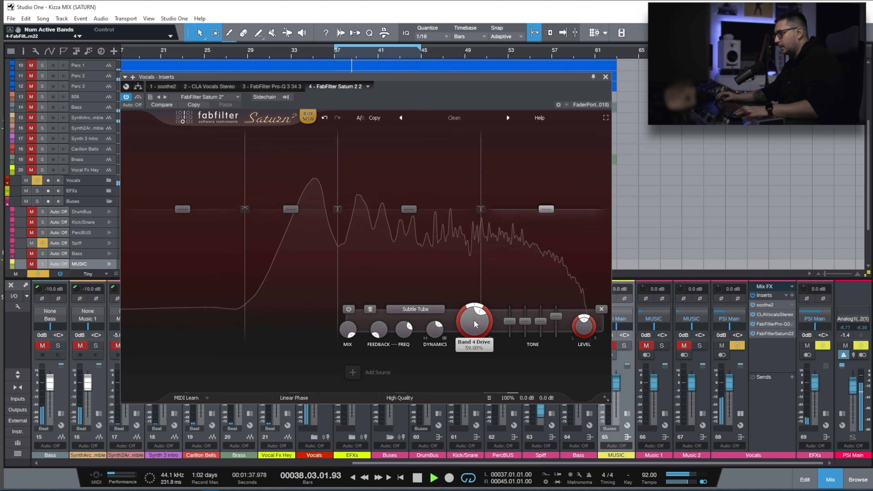
pyautogui.moveTo(556, 316)
pyautogui.mouseDown()
pyautogui.moveTo(555, 330)
pyautogui.moveTo(558, 318)
pyautogui.mouseUp()
pyautogui.doubleClick(558, 318)
pyautogui.write('0')
pyautogui.press('Return')
pyautogui.moveTo(474, 321); pyautogui.dragTo(478, 255)
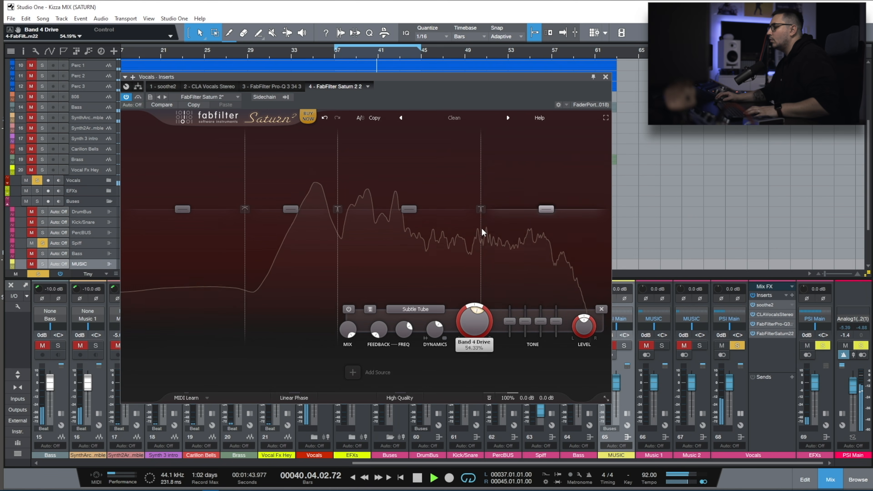
# Audition Band 3 in solo, change its style to Subtle Tape and push its drive to maximum.
pyautogui.click(411, 247)
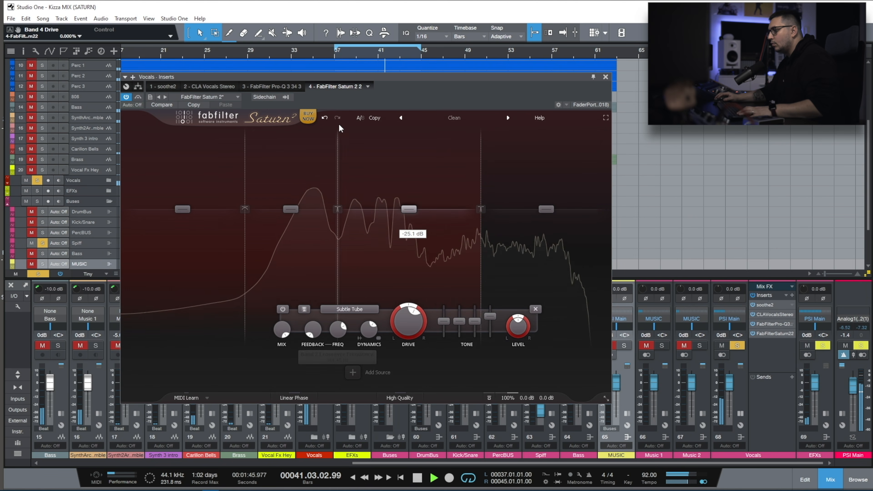
pyautogui.click(346, 132)
pyautogui.click(350, 309)
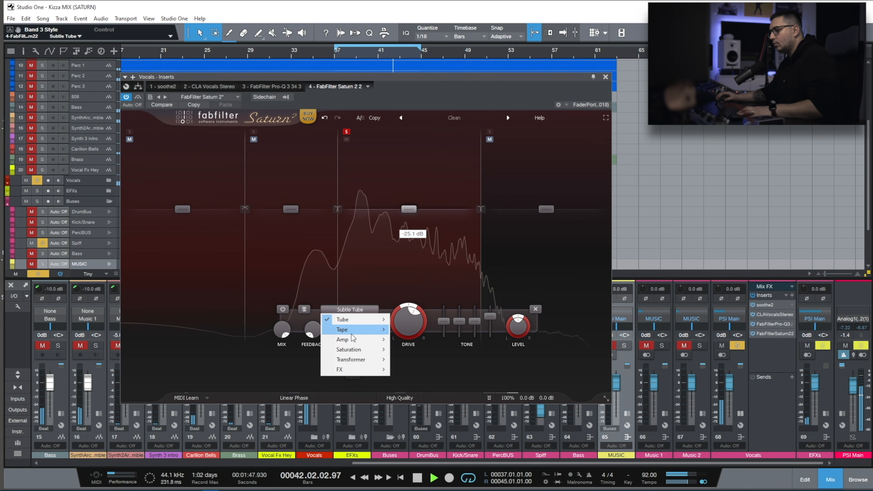
pyautogui.moveTo(351, 332)
pyautogui.click(415, 330)
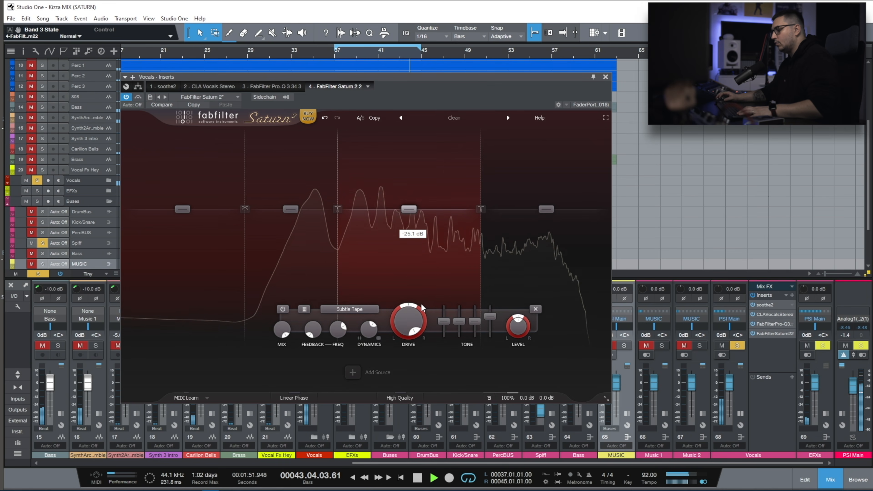
# Set Band 4 to Subtle Saturation with 100% drive and adjust its level to +0.88 dB.
pyautogui.click(416, 309)
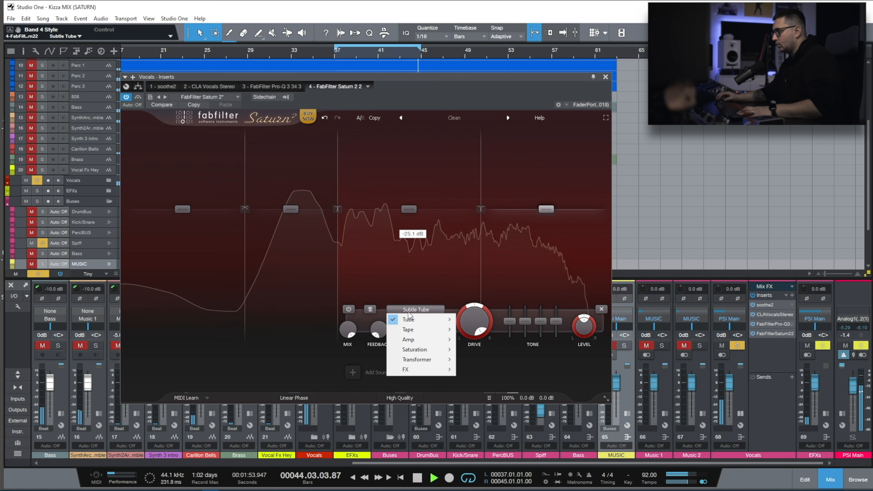
pyautogui.moveTo(423, 351)
pyautogui.click(495, 349)
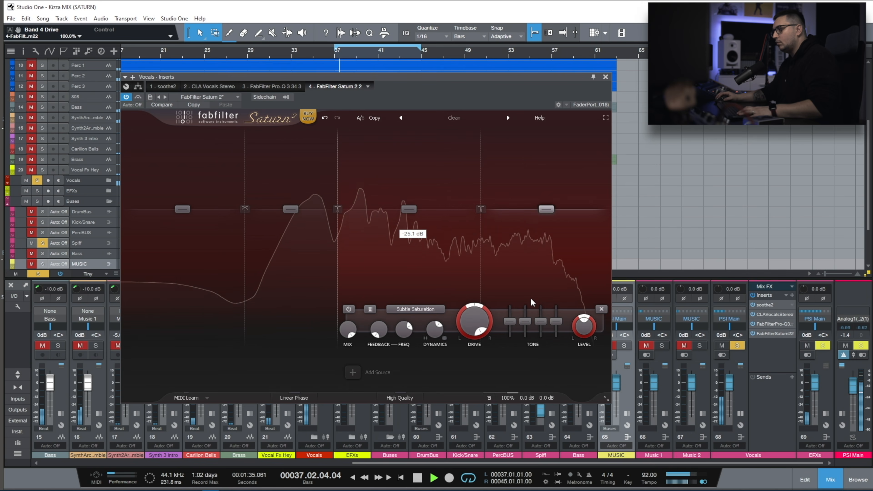
pyautogui.moveTo(551, 211); pyautogui.dragTo(557, 205)
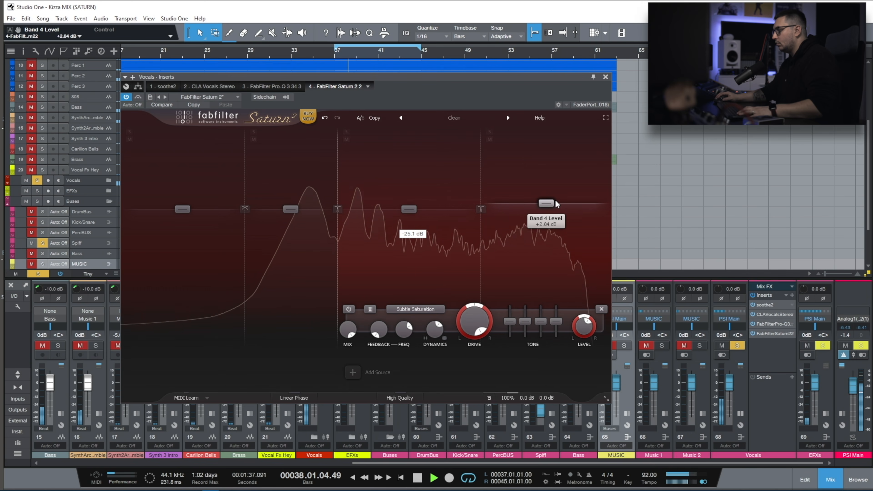
pyautogui.moveTo(554, 203); pyautogui.dragTo(554, 207)
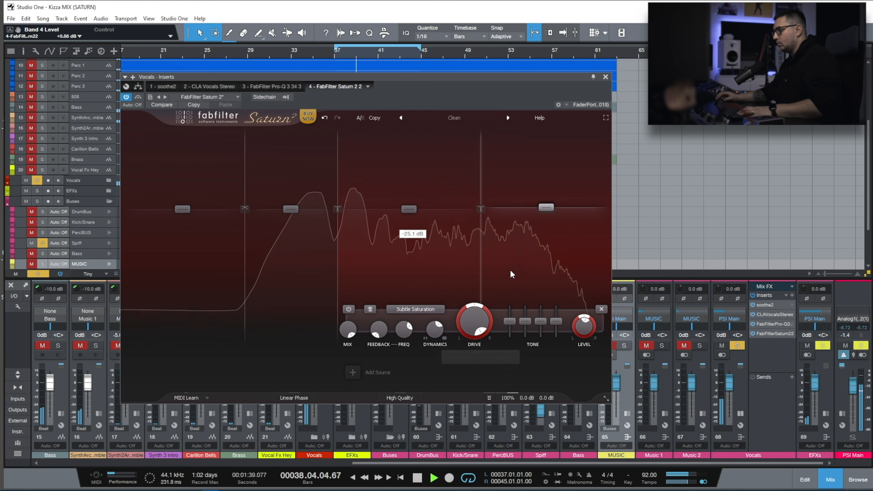
# Lower Band 3's dynamics to a slightly negative value, compare the vocals with the saturator bypassed and close it.
pyautogui.click(417, 281)
pyautogui.moveTo(368, 330); pyautogui.dragTo(365, 350)
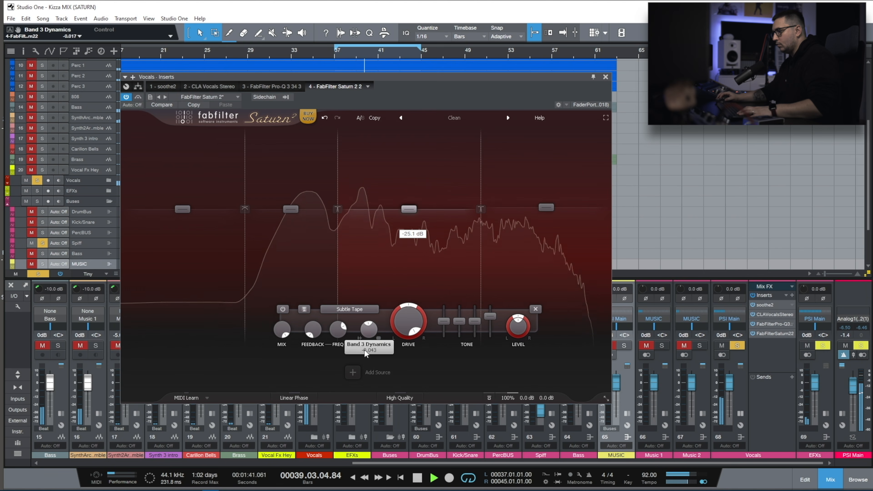
pyautogui.moveTo(359, 385); pyautogui.dragTo(369, 365)
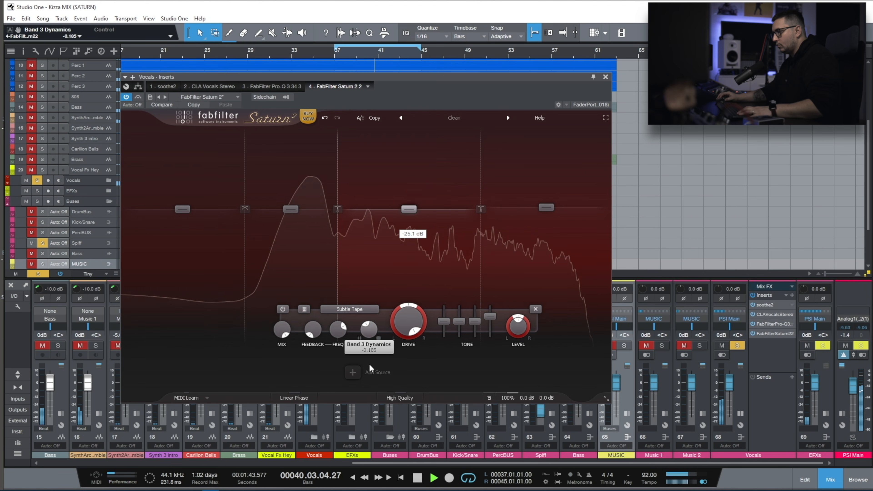
pyautogui.click(138, 99)
pyautogui.click(606, 77)
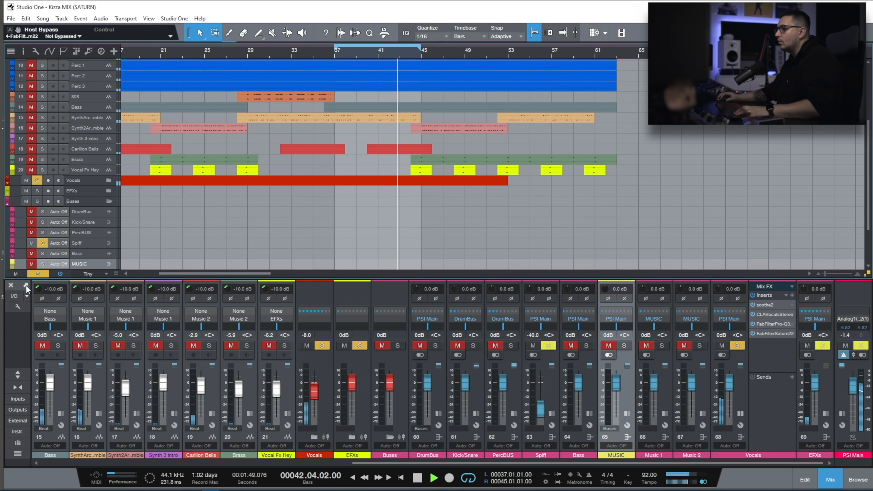
# Clear all solos and set Band 4's level in the Vocals saturator to -1.09 dB within the full mix.
pyautogui.click(38, 274)
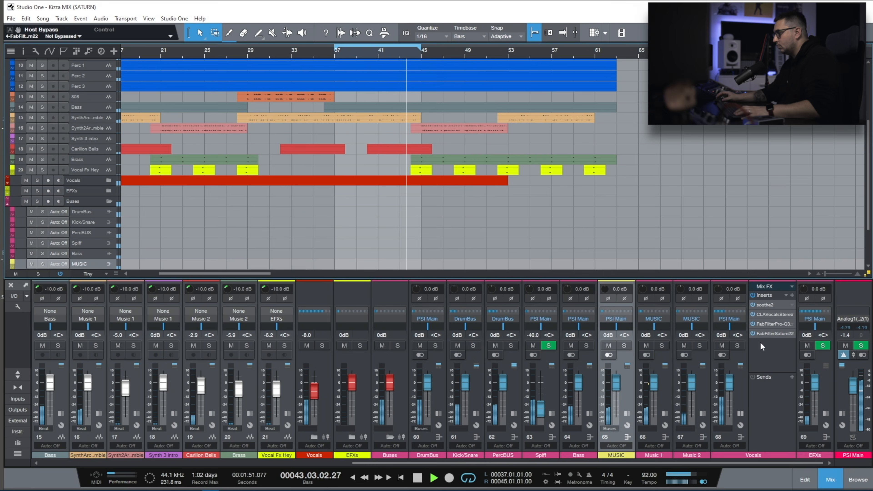
pyautogui.click(774, 334)
pyautogui.moveTo(546, 212); pyautogui.dragTo(546, 214)
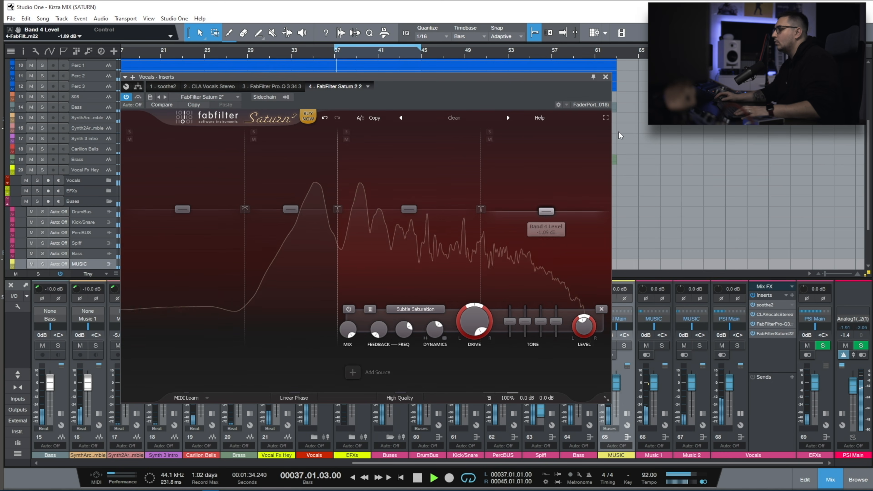
pyautogui.click(606, 77)
# Compare the mix with the Vocals saturator off, lower Band 4's drive to about 56% and reduce Band 3's drive.
pyautogui.click(753, 340)
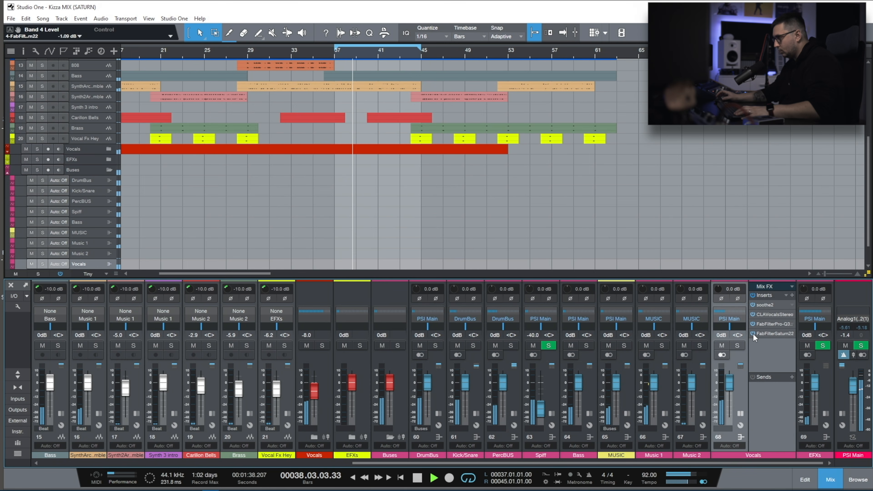
pyautogui.click(753, 333)
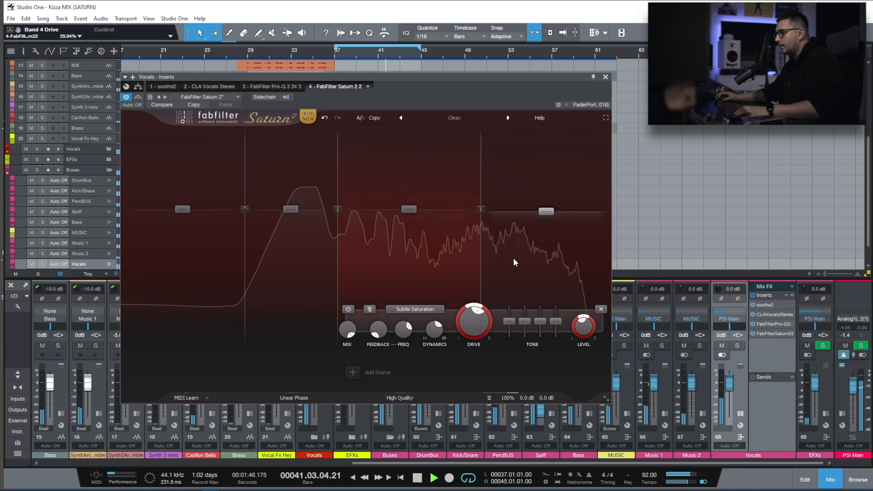
pyautogui.moveTo(403, 323); pyautogui.dragTo(392, 365)
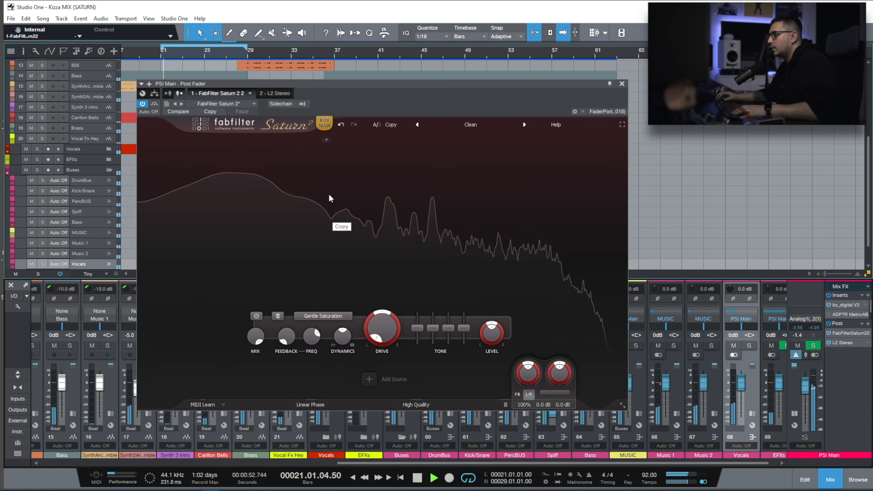
# Split the PSI Main post-fader saturator into three bands, checking the low band in solo.
pyautogui.click(146, 138)
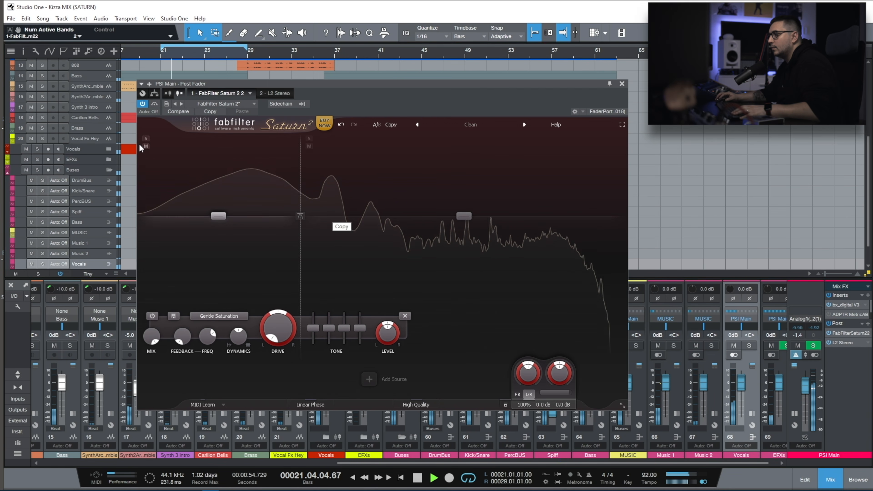
pyautogui.click(146, 139)
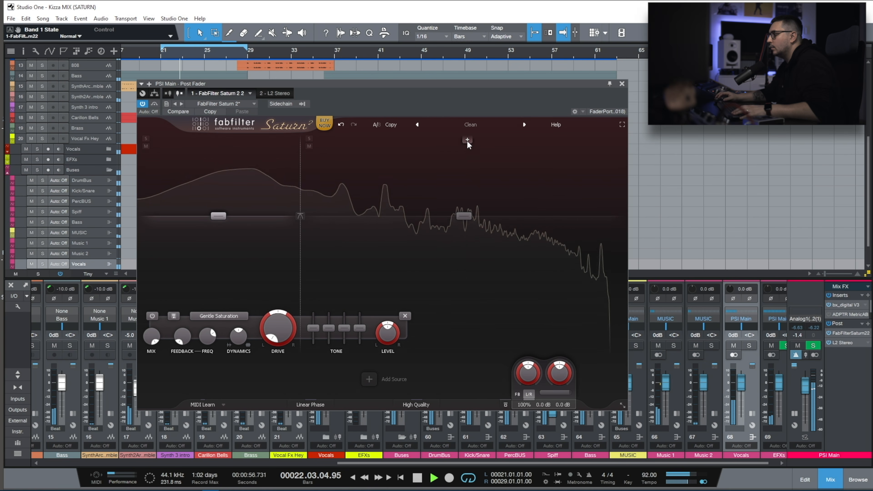
pyautogui.click(468, 140)
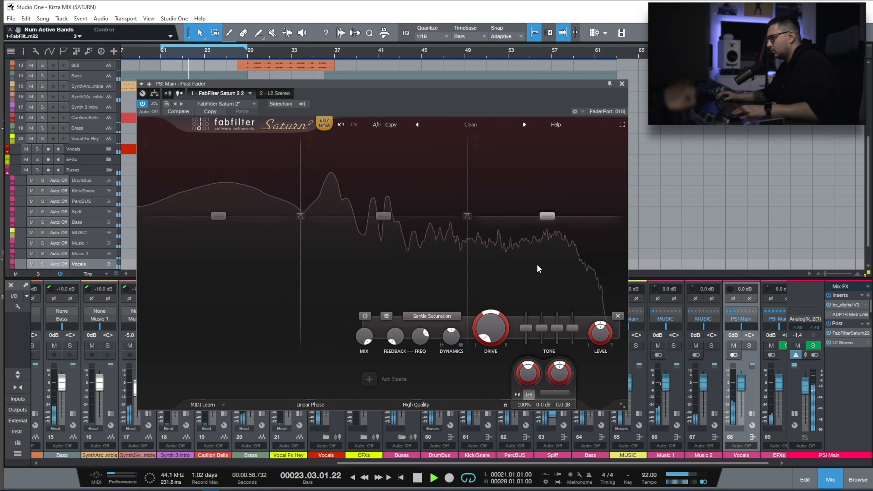
# Switch the PSI Main saturator to Mid/Side, pan Band 3's drive fully to the sides (1.000) and set its drive to 100%.
pyautogui.click(528, 394)
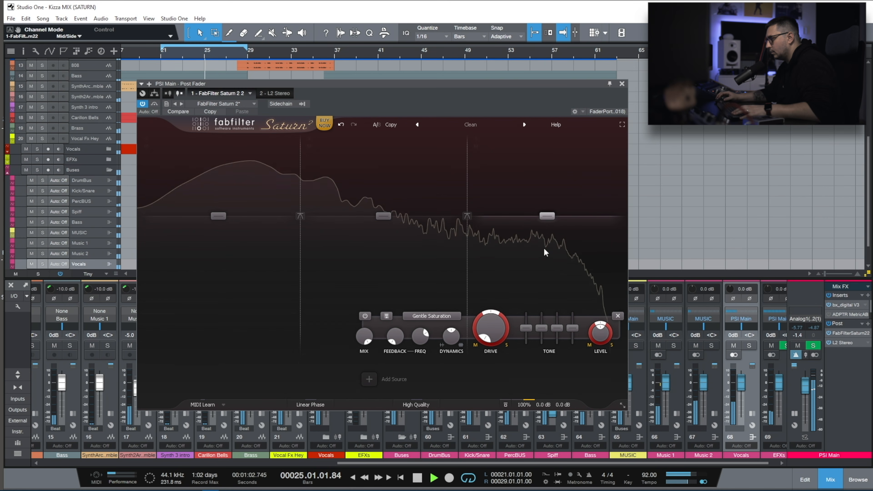
pyautogui.moveTo(480, 326); pyautogui.dragTo(482, 274)
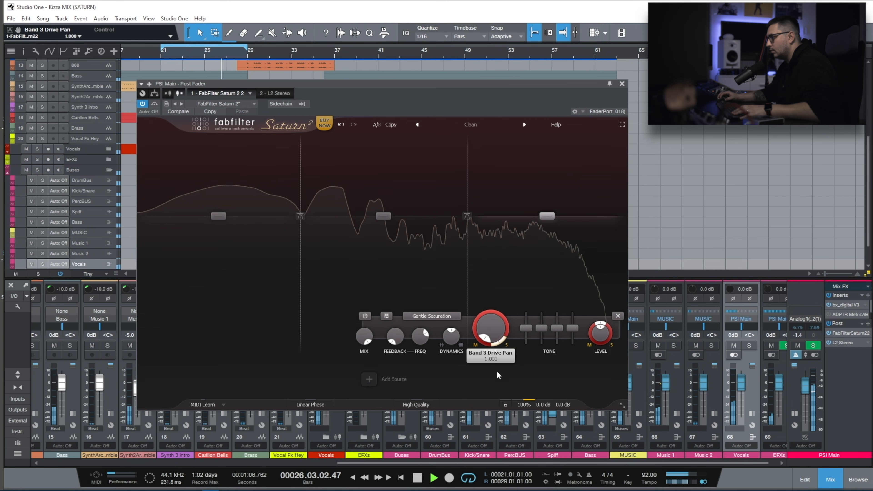
pyautogui.moveTo(491, 323); pyautogui.dragTo(507, 194)
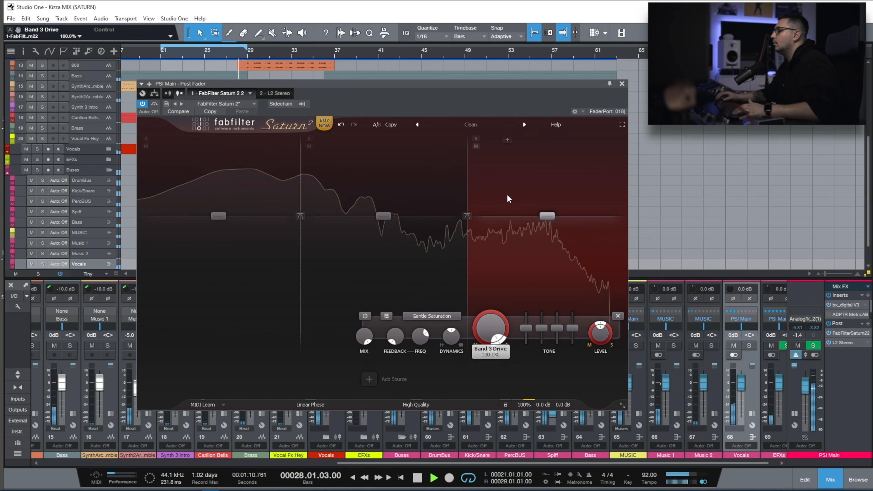
# Audition Band 3 with its level pulled down to -INF dB and restored, and set its drive to 72.22%.
pyautogui.moveTo(588, 363); pyautogui.dragTo(583, 417)
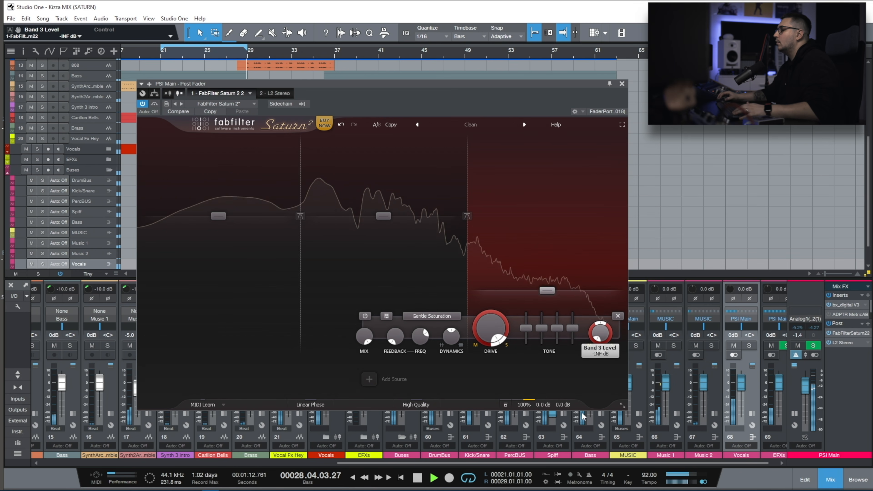
pyautogui.moveTo(587, 387); pyautogui.dragTo(590, 374)
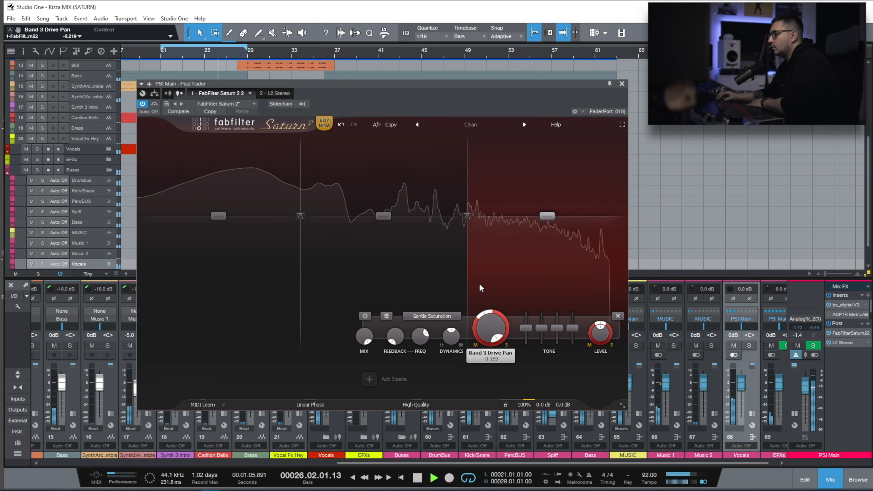
pyautogui.moveTo(501, 319); pyautogui.dragTo(476, 375)
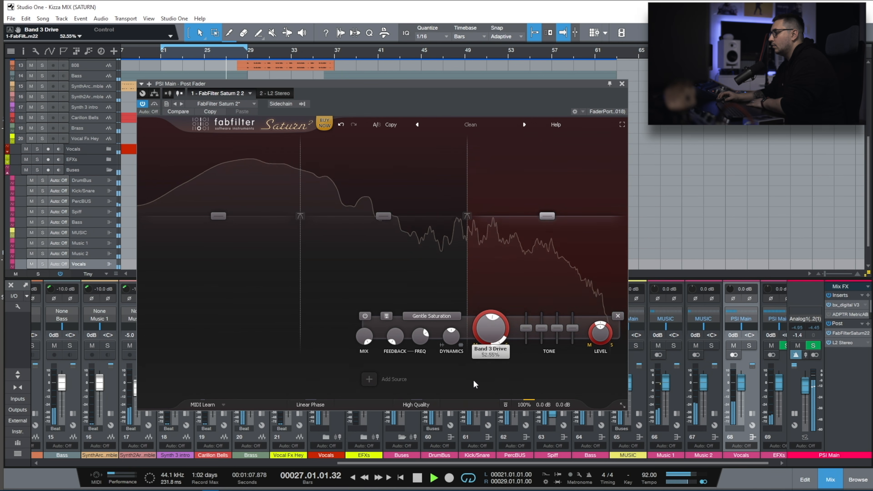
pyautogui.moveTo(479, 316)
pyautogui.mouseDown()
pyautogui.moveTo(469, 351)
pyautogui.moveTo(473, 332)
pyautogui.moveTo(487, 326)
pyautogui.mouseUp()
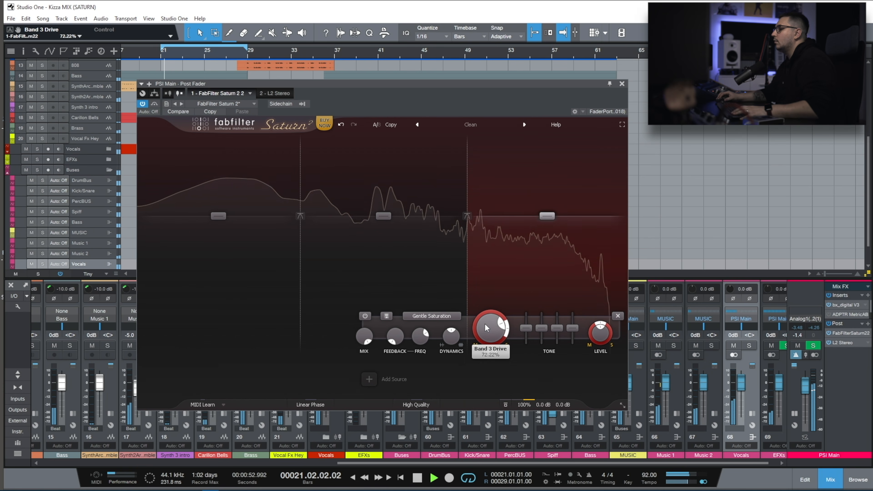
# Raise the crossover between Bands 2 and 3 to about 5324 Hz with Band 3 soloed, and compare the mix with the saturator bypassed.
pyautogui.click(476, 139)
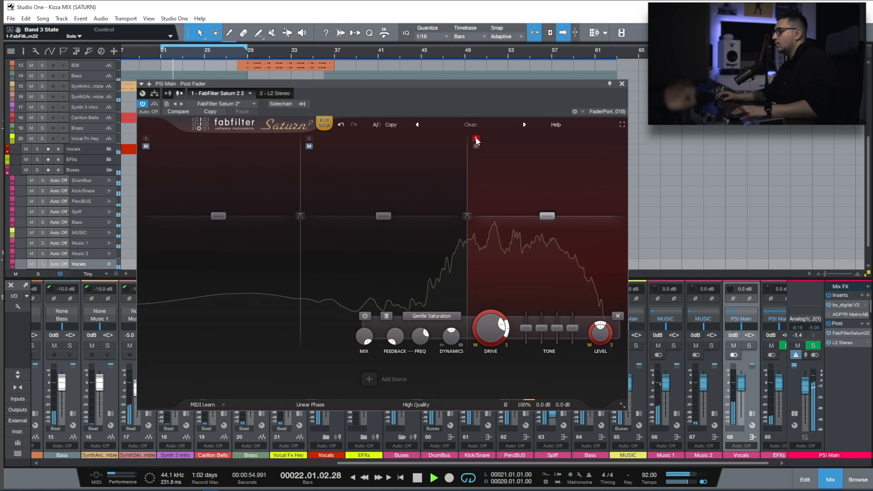
pyautogui.click(467, 216)
pyautogui.click(484, 266)
pyautogui.click(468, 216)
pyautogui.click(477, 226)
pyautogui.moveTo(468, 193); pyautogui.dragTo(521, 169)
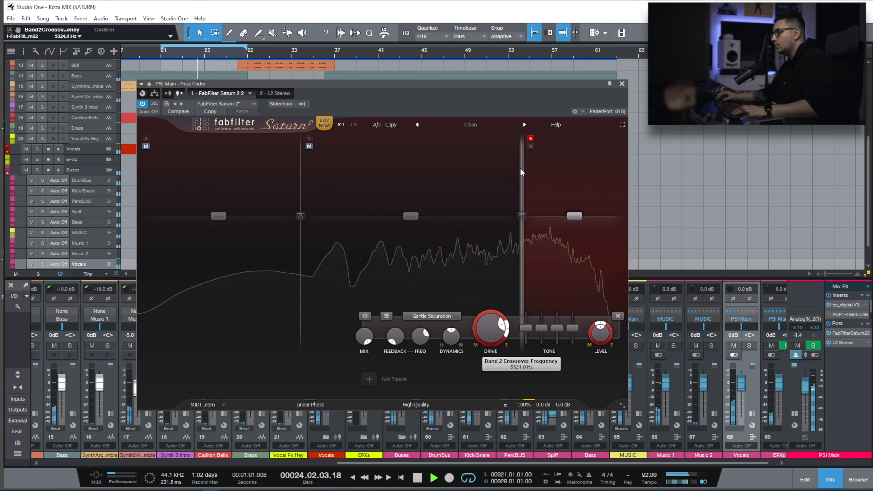
pyautogui.click(525, 138)
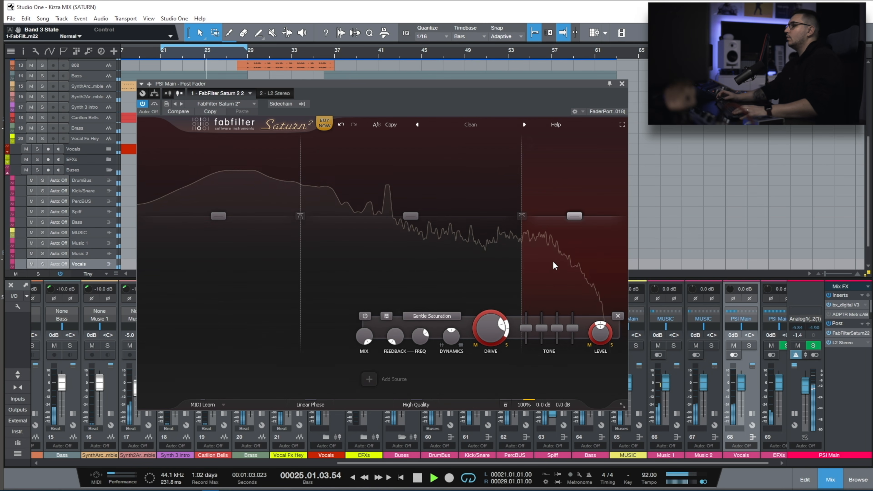
pyautogui.click(155, 104)
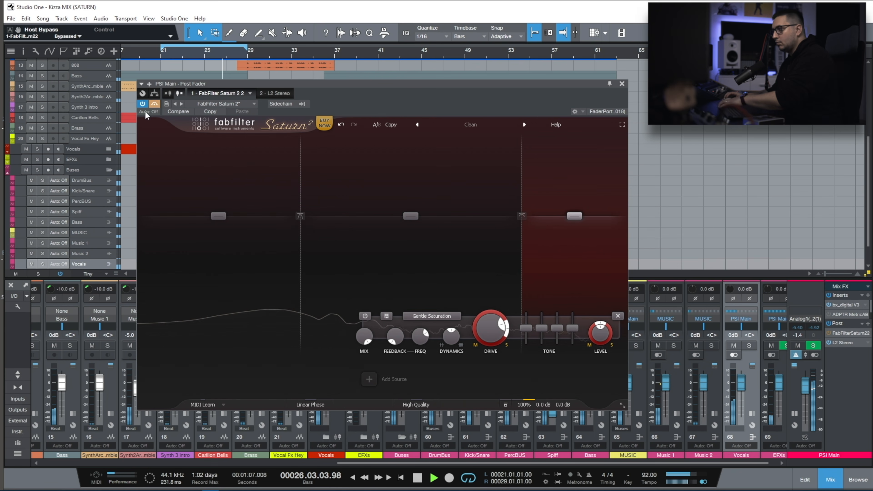
pyautogui.click(155, 103)
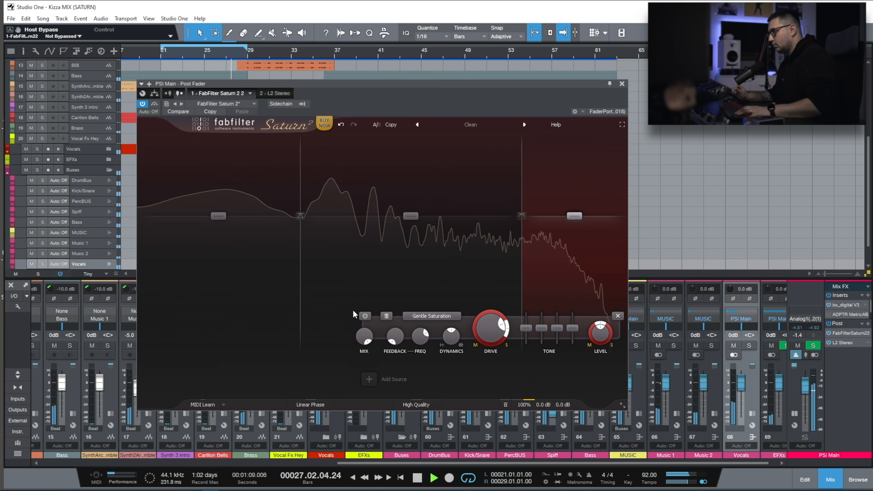
# Solo Band 2 and set its saturation style to Clean Tube.
pyautogui.click(353, 292)
pyautogui.click(310, 138)
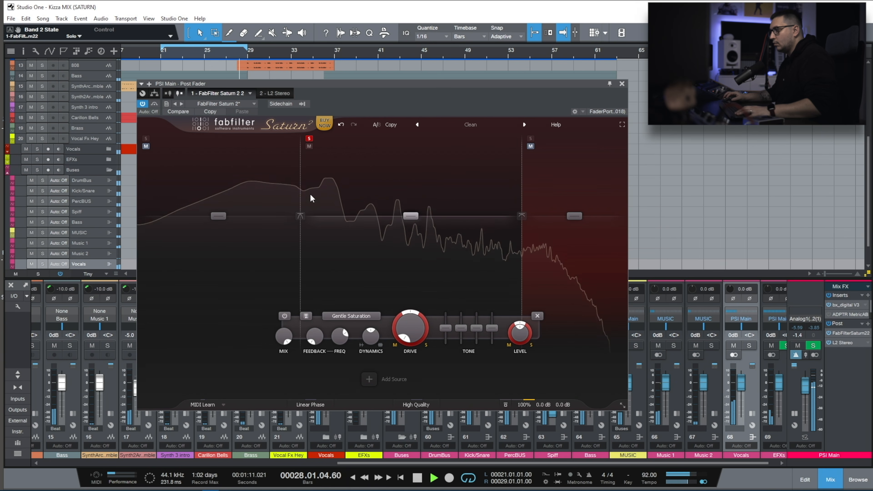
pyautogui.click(356, 316)
pyautogui.moveTo(370, 336)
pyautogui.click(449, 335)
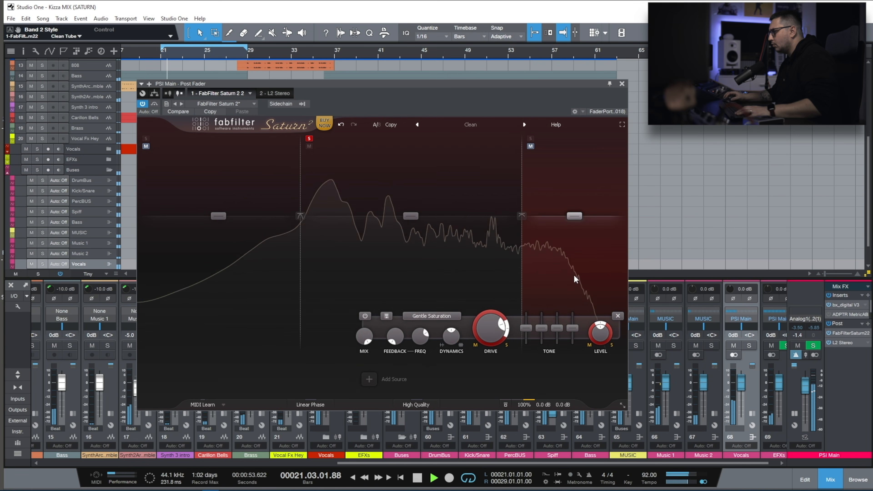
# Set Band 3's saturation style to Subtle Tape.
pyautogui.click(431, 316)
pyautogui.click(516, 288)
pyautogui.click(432, 316)
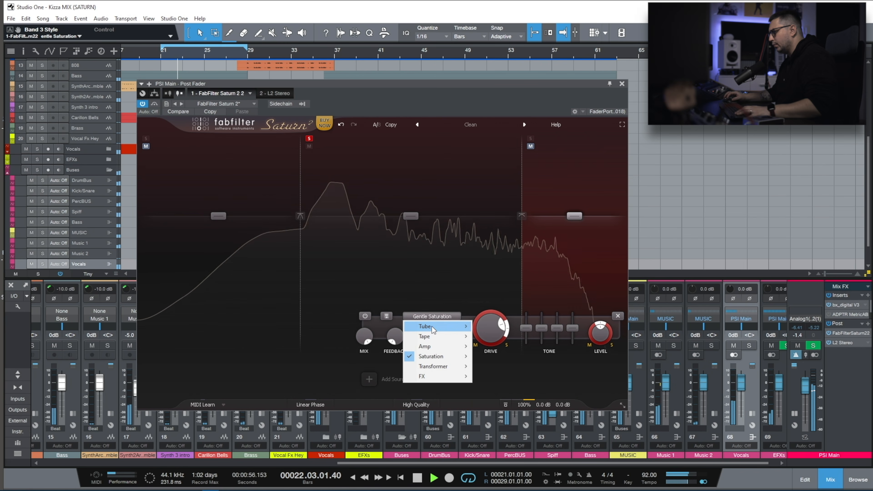
pyautogui.moveTo(437, 338)
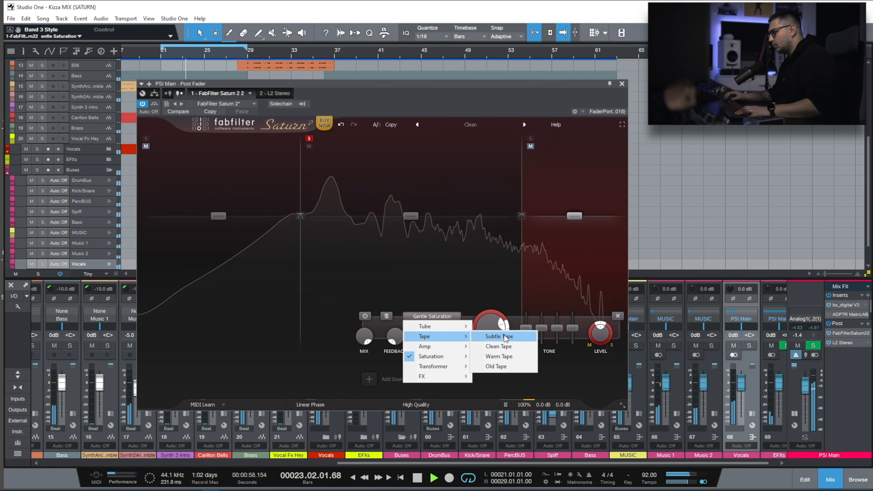
pyautogui.click(510, 336)
# With Band 3 soloed, set its drive to 76.67% and pan the drive toward the sides to 0.444.
pyautogui.click(531, 138)
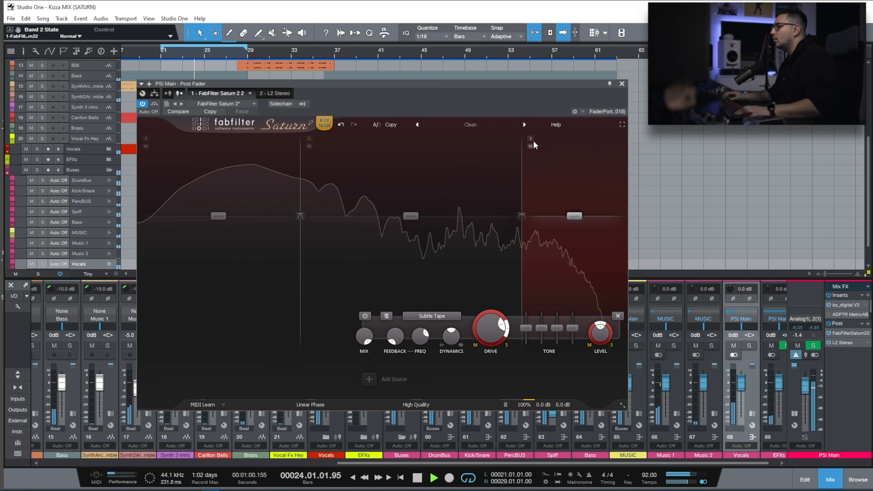
pyautogui.moveTo(493, 327)
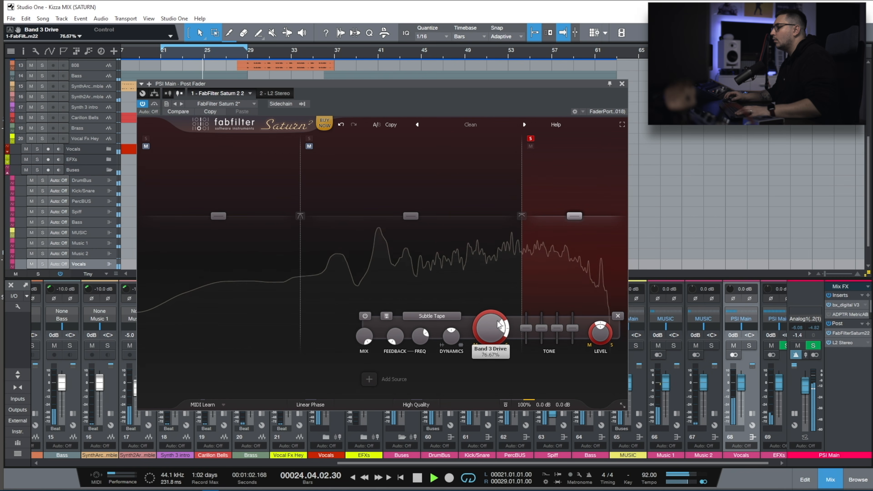
pyautogui.moveTo(487, 311); pyautogui.dragTo(481, 328)
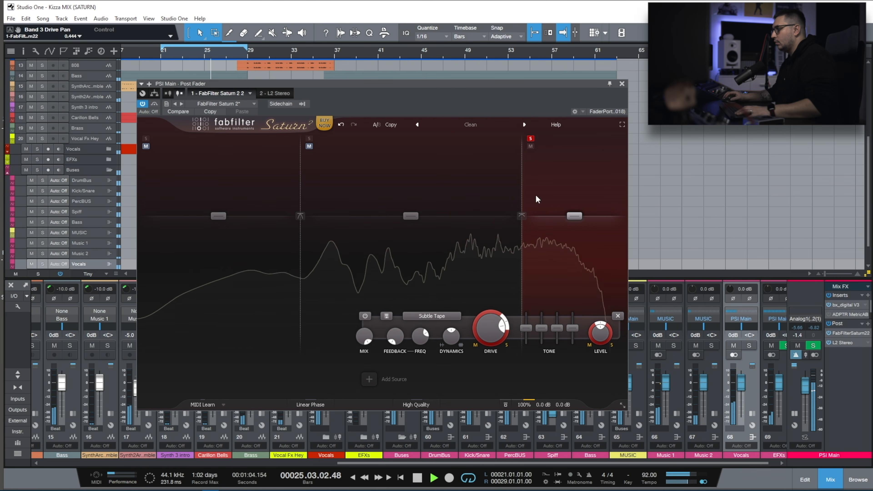
pyautogui.click(531, 139)
# Set Band 2's saturation style to Subtle Tube and its drive to 100%.
pyautogui.click(390, 276)
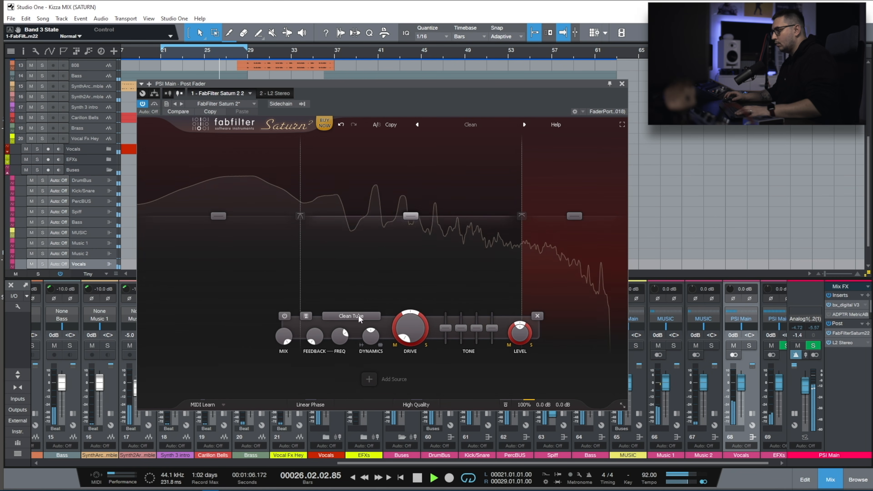
pyautogui.click(352, 316)
pyautogui.moveTo(363, 328)
pyautogui.click(408, 327)
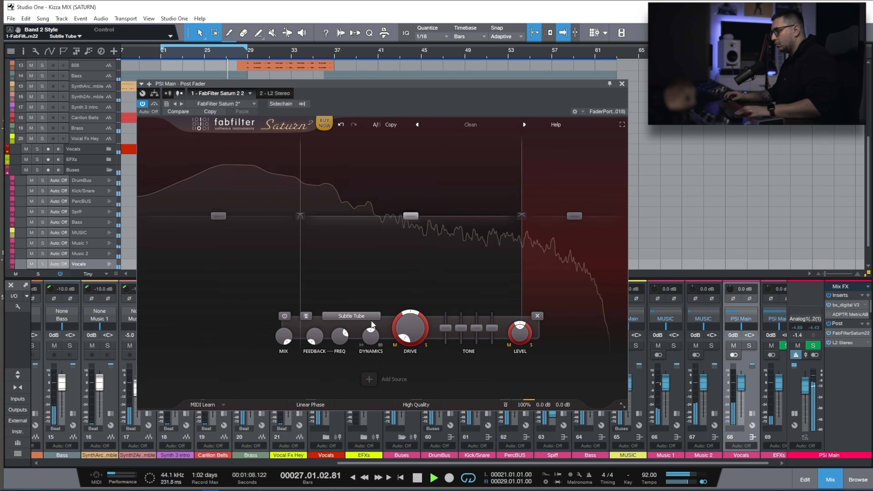
pyautogui.moveTo(423, 333); pyautogui.dragTo(419, 245)
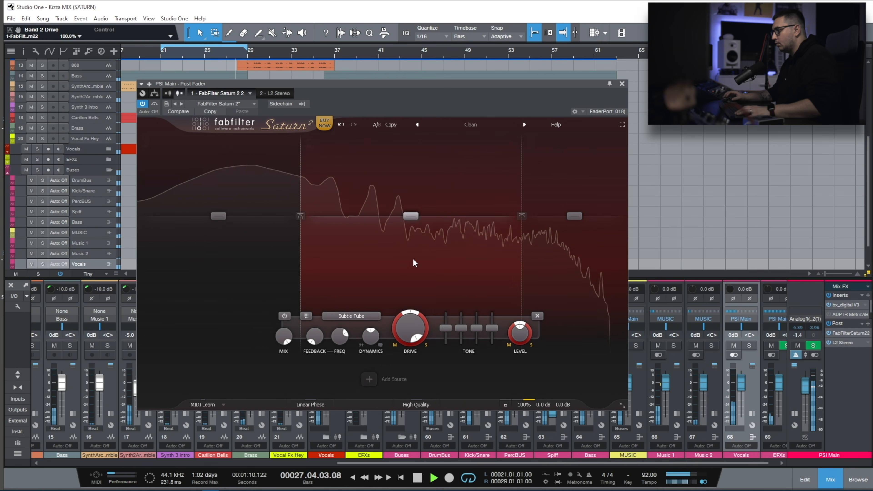
# Raise the crossover between Bands 1 and 2 to about 187 Hz with Band 2 soloed, and lower Band 2's drive to about 48%.
pyautogui.click(309, 139)
pyautogui.click(301, 217)
pyautogui.click(300, 217)
pyautogui.click(301, 217)
pyautogui.click(303, 235)
pyautogui.moveTo(303, 158)
pyautogui.mouseDown()
pyautogui.moveTo(292, 156)
pyautogui.moveTo(341, 158)
pyautogui.moveTo(317, 162)
pyautogui.mouseUp()
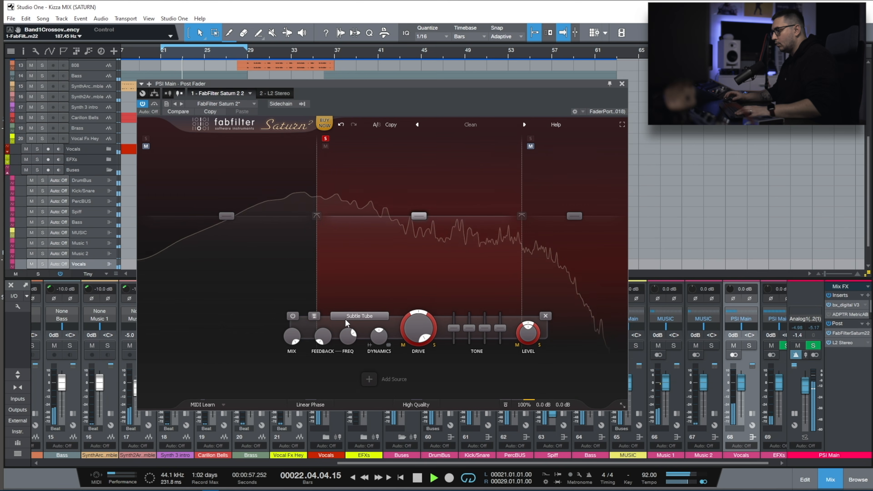
pyautogui.moveTo(425, 335)
pyautogui.click(326, 138)
pyautogui.moveTo(412, 331)
pyautogui.moveTo(413, 331); pyautogui.dragTo(403, 377)
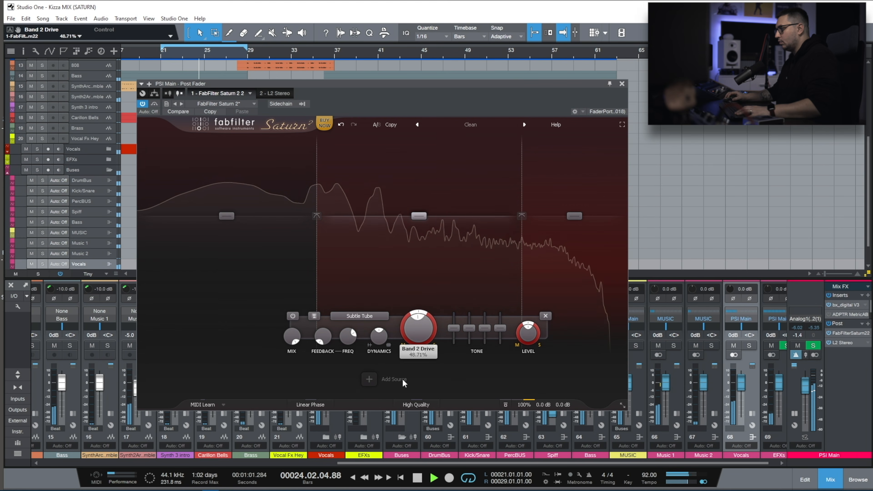
# Pan Band 1's drive toward the mid channel to about -0.6.
pyautogui.click(231, 261)
pyautogui.moveTo(268, 314)
pyautogui.moveTo(268, 314); pyautogui.dragTo(256, 358)
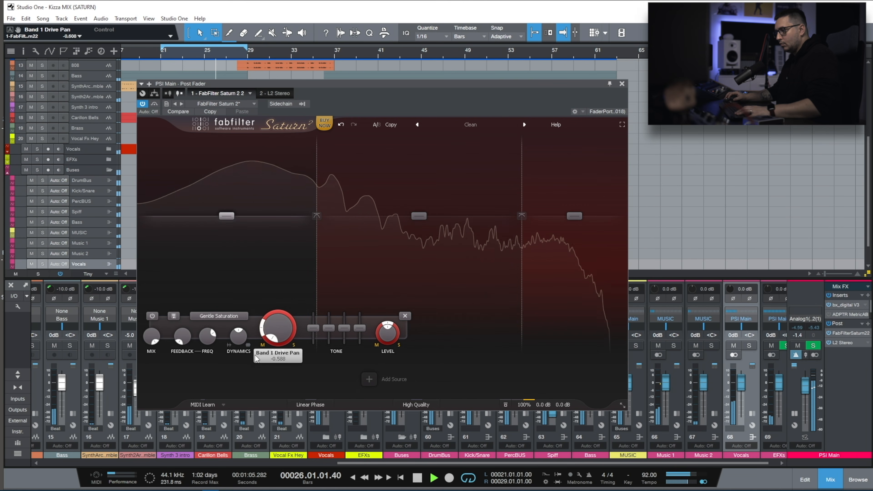
# Give Band 1 the Warm Tube style with 35.09% drive, and compare the mix with the saturator bypassed.
pyautogui.click(219, 316)
pyautogui.moveTo(220, 336)
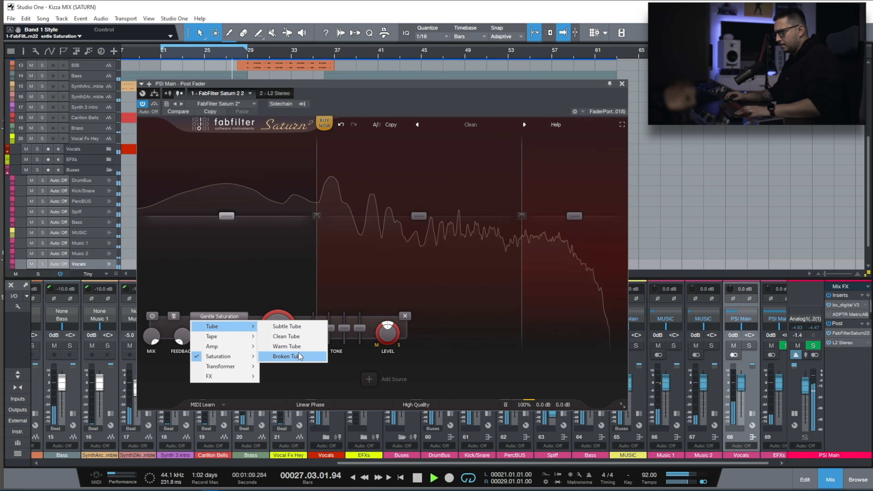
pyautogui.click(304, 345)
pyautogui.moveTo(277, 329); pyautogui.dragTo(259, 408)
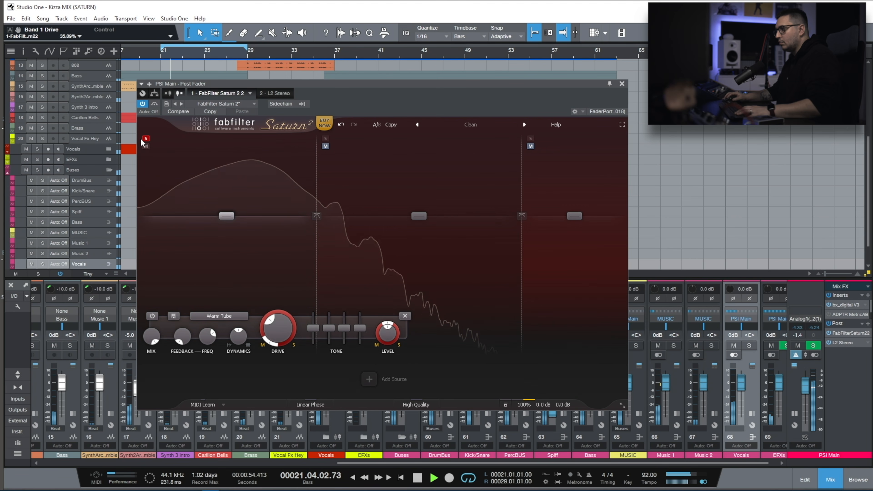
pyautogui.click(154, 104)
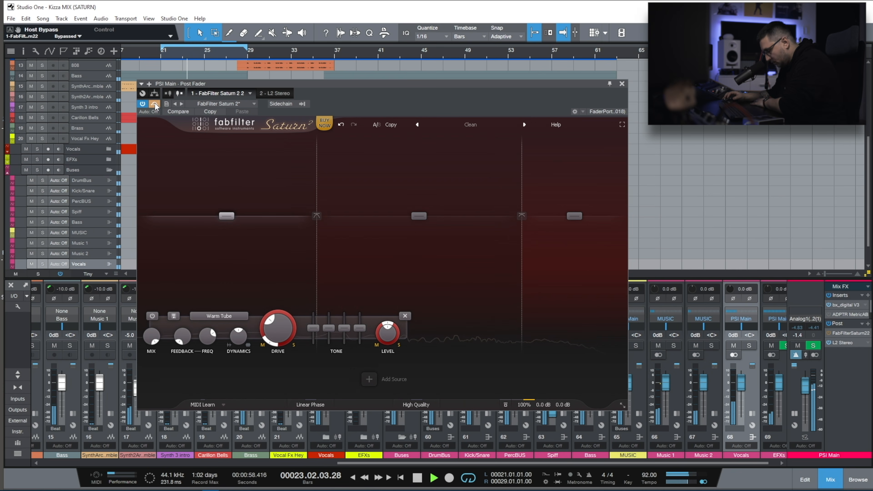
pyautogui.click(155, 104)
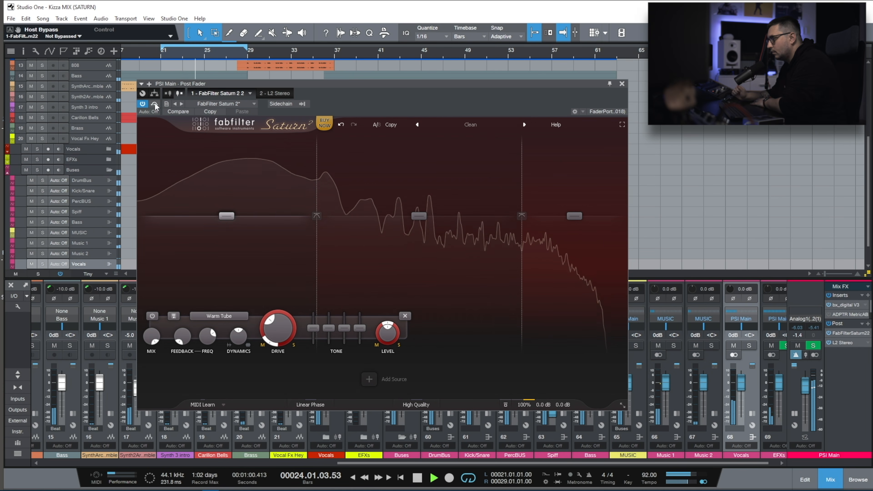